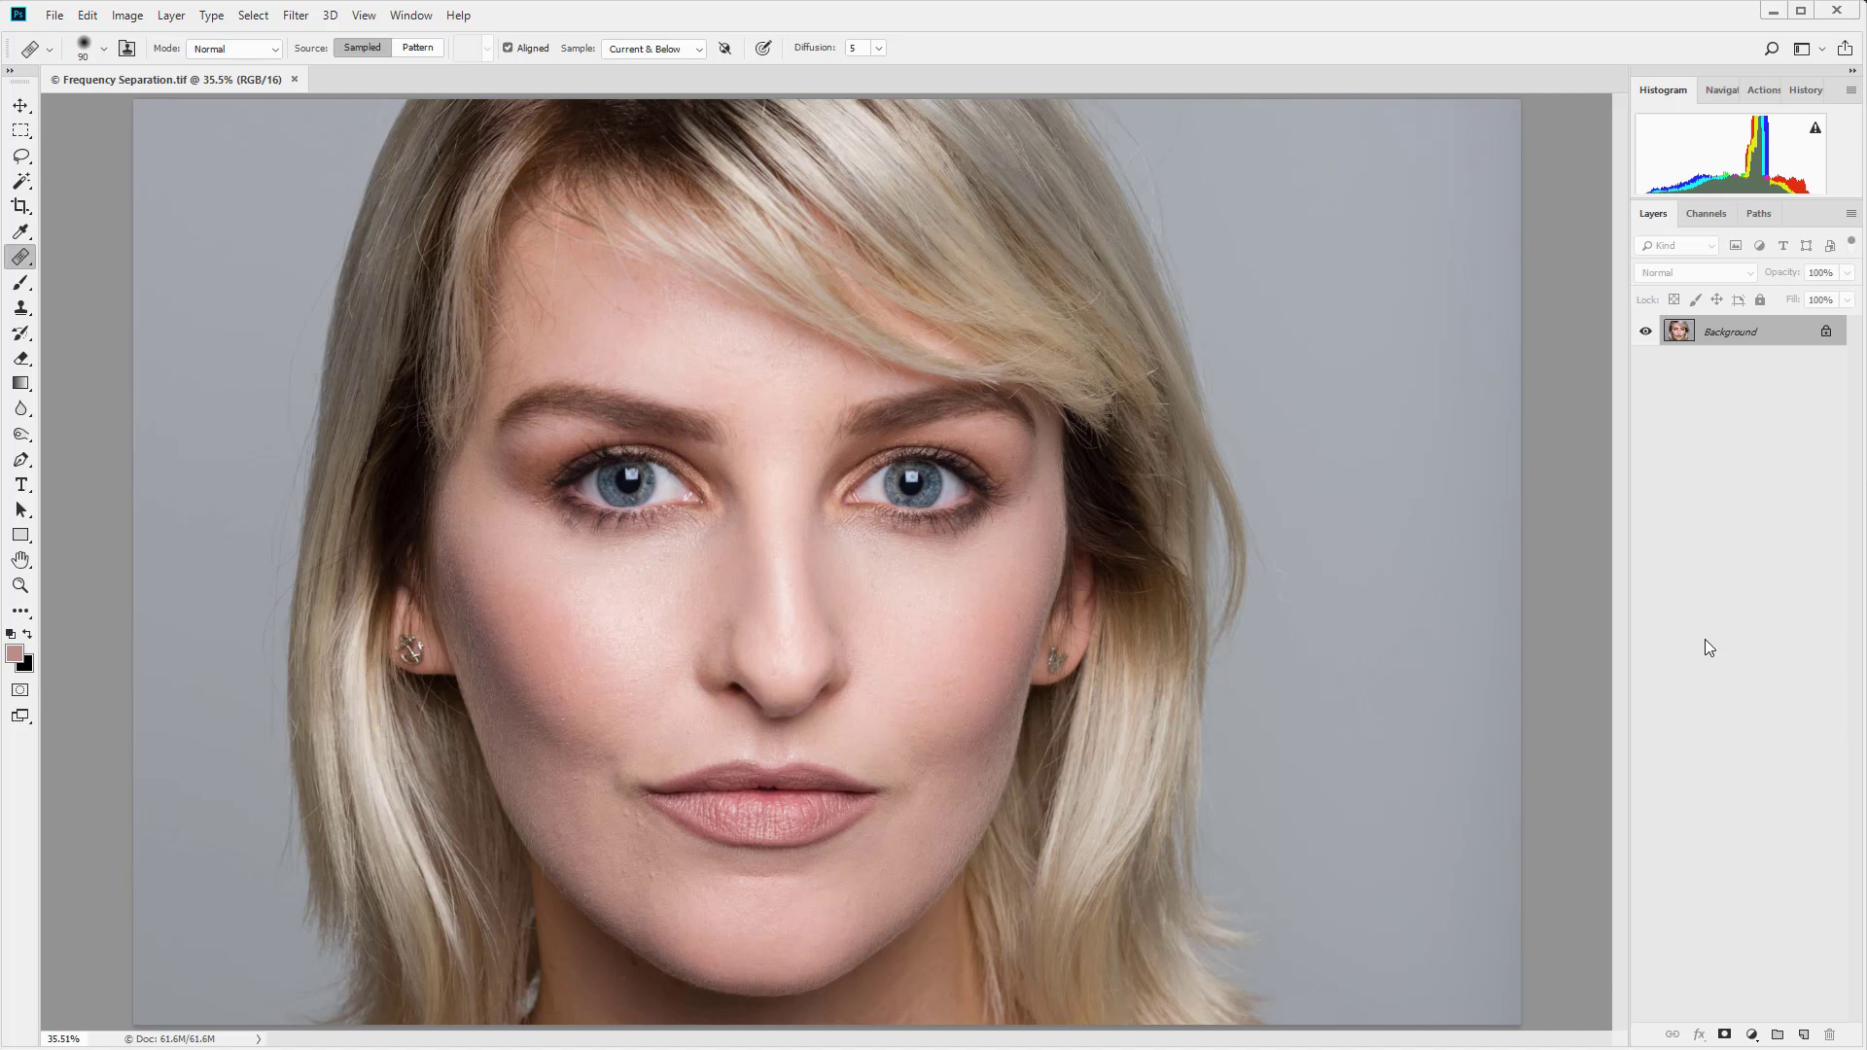
key(ctrl+j)
key(ctrl+j)
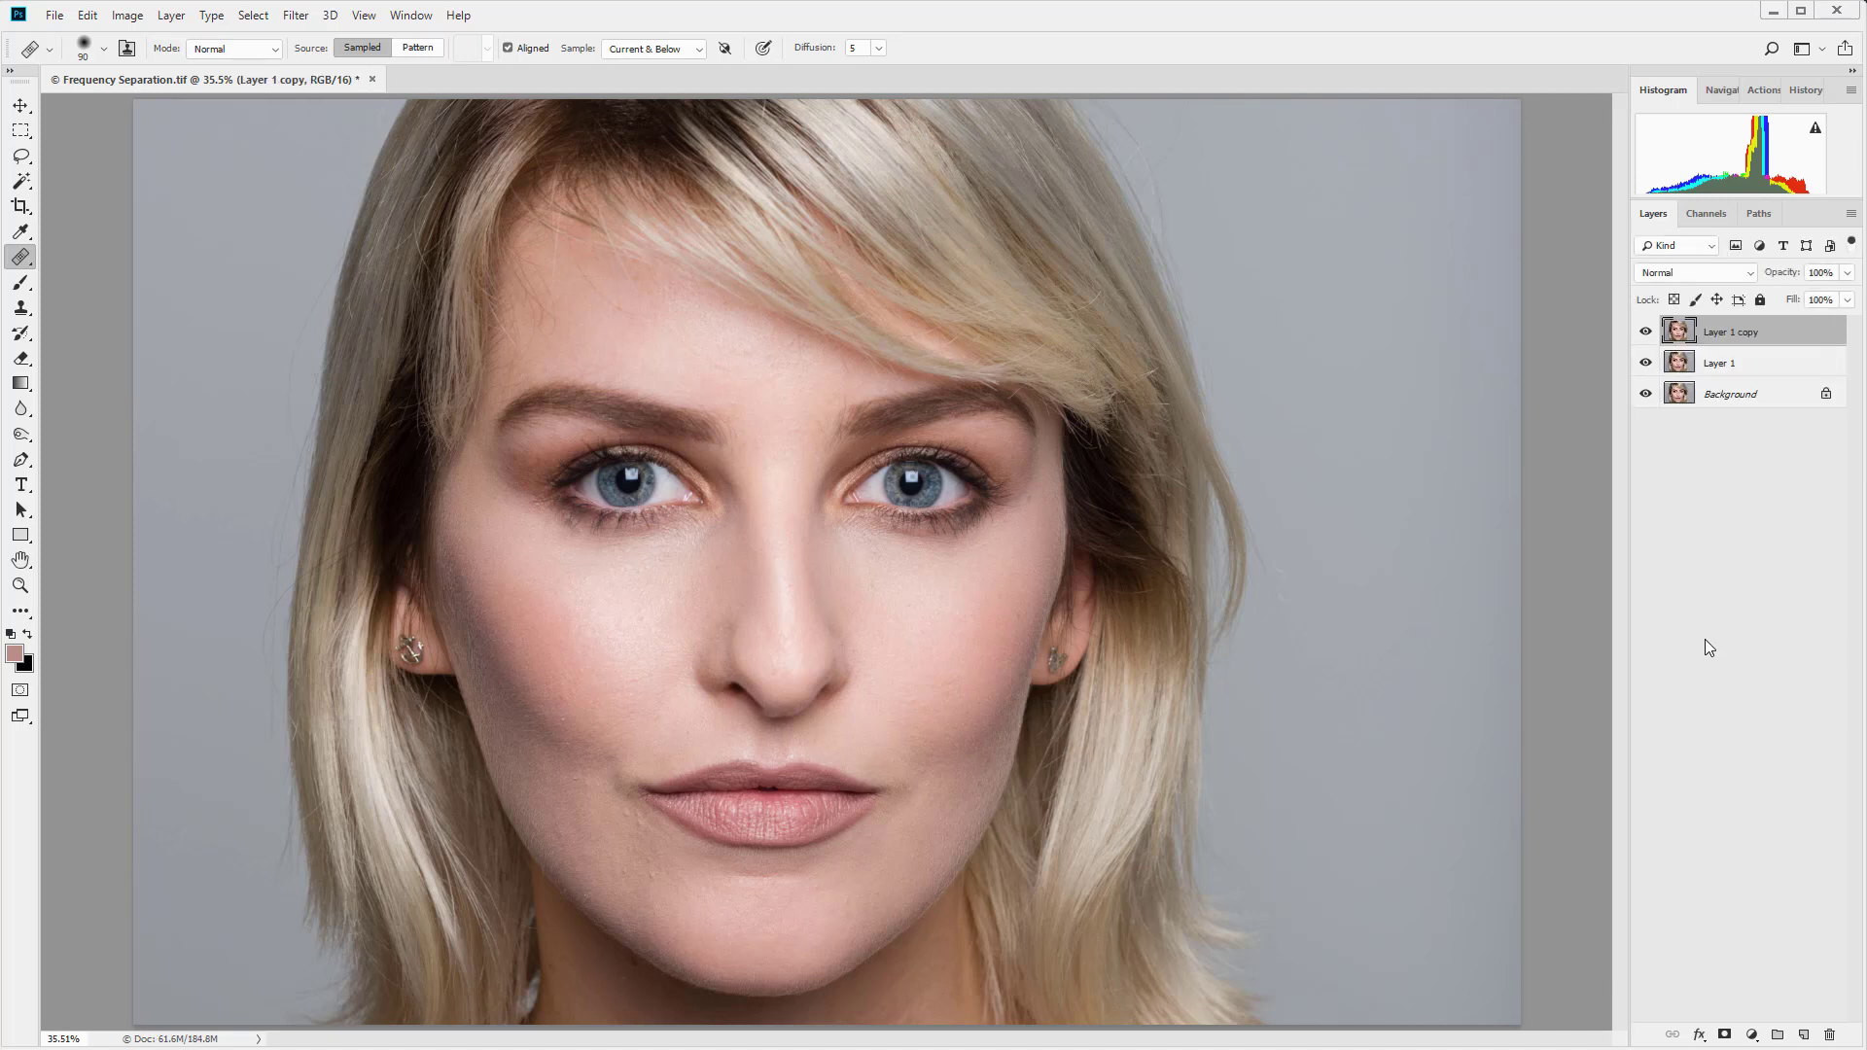
key(ctrl+alt+z)
key(ctrl+alt+z)
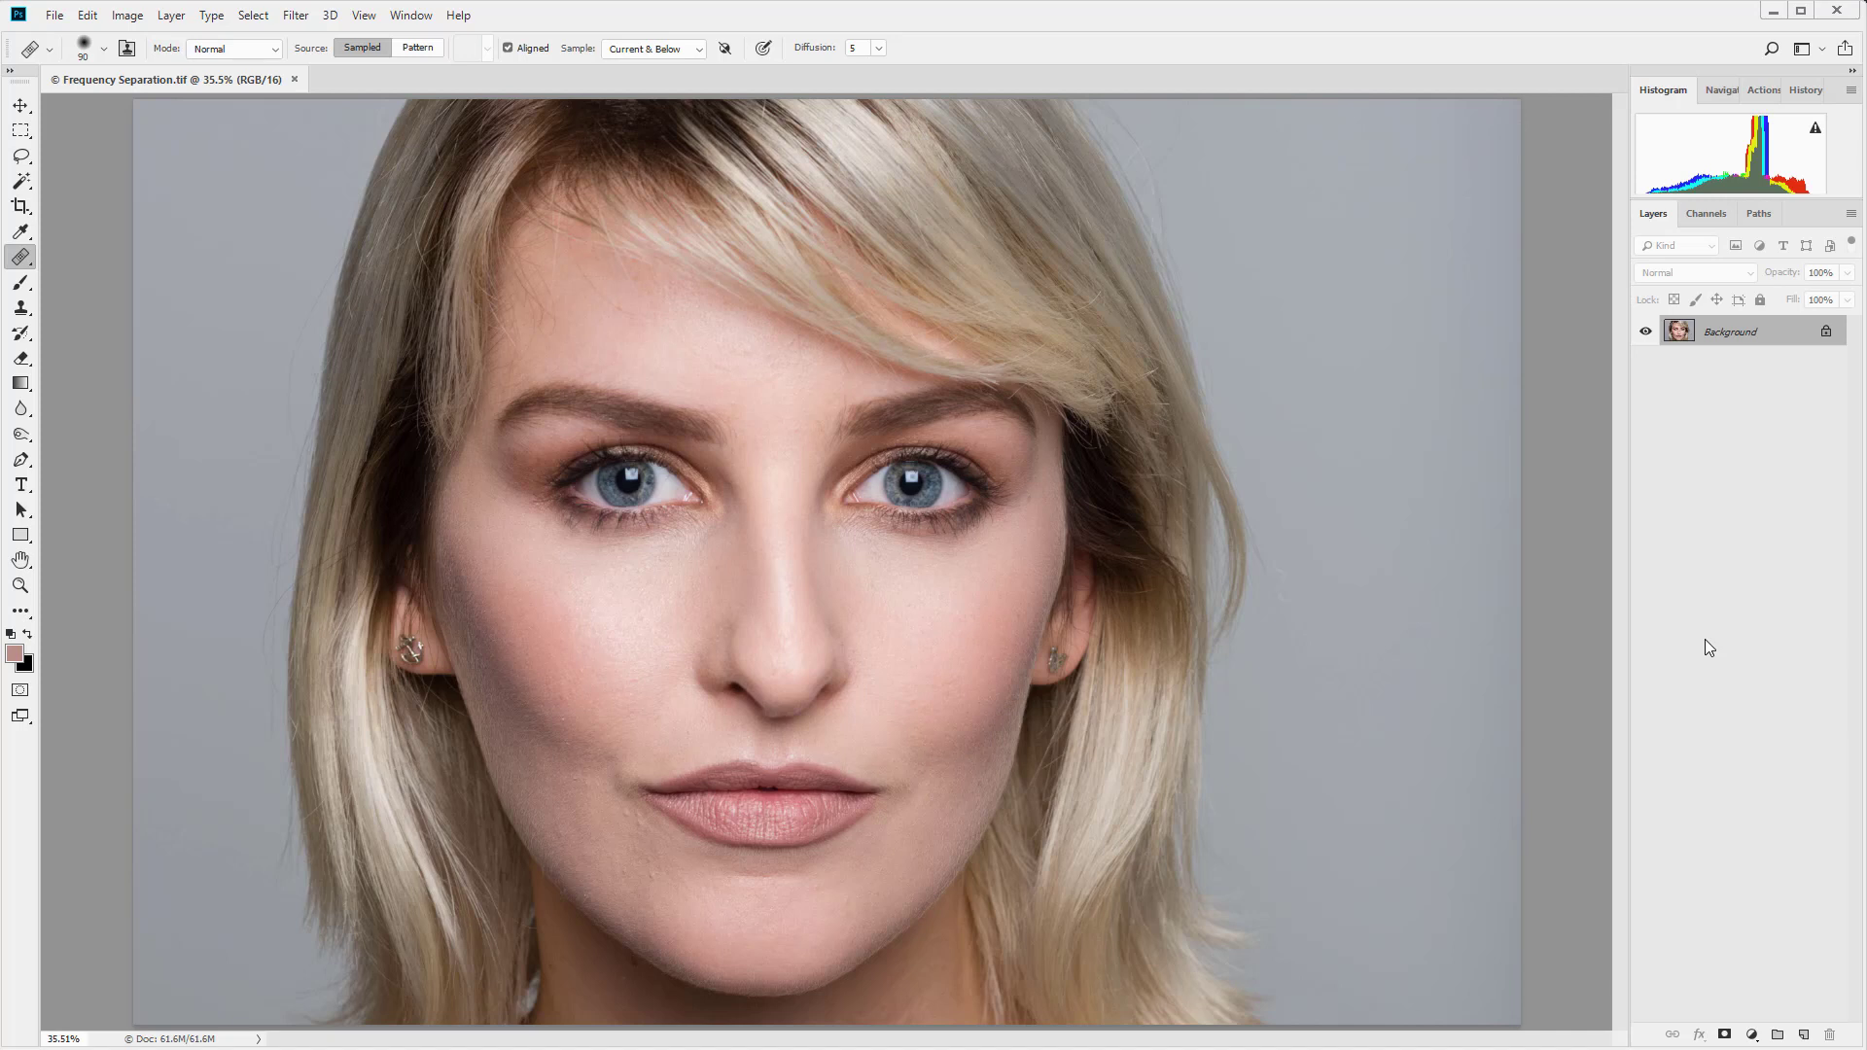
- Duplicate the Background layer twice, naming the upper copy "High Frequency" and the lower copy "Low Frequency"
key(ctrl+j)
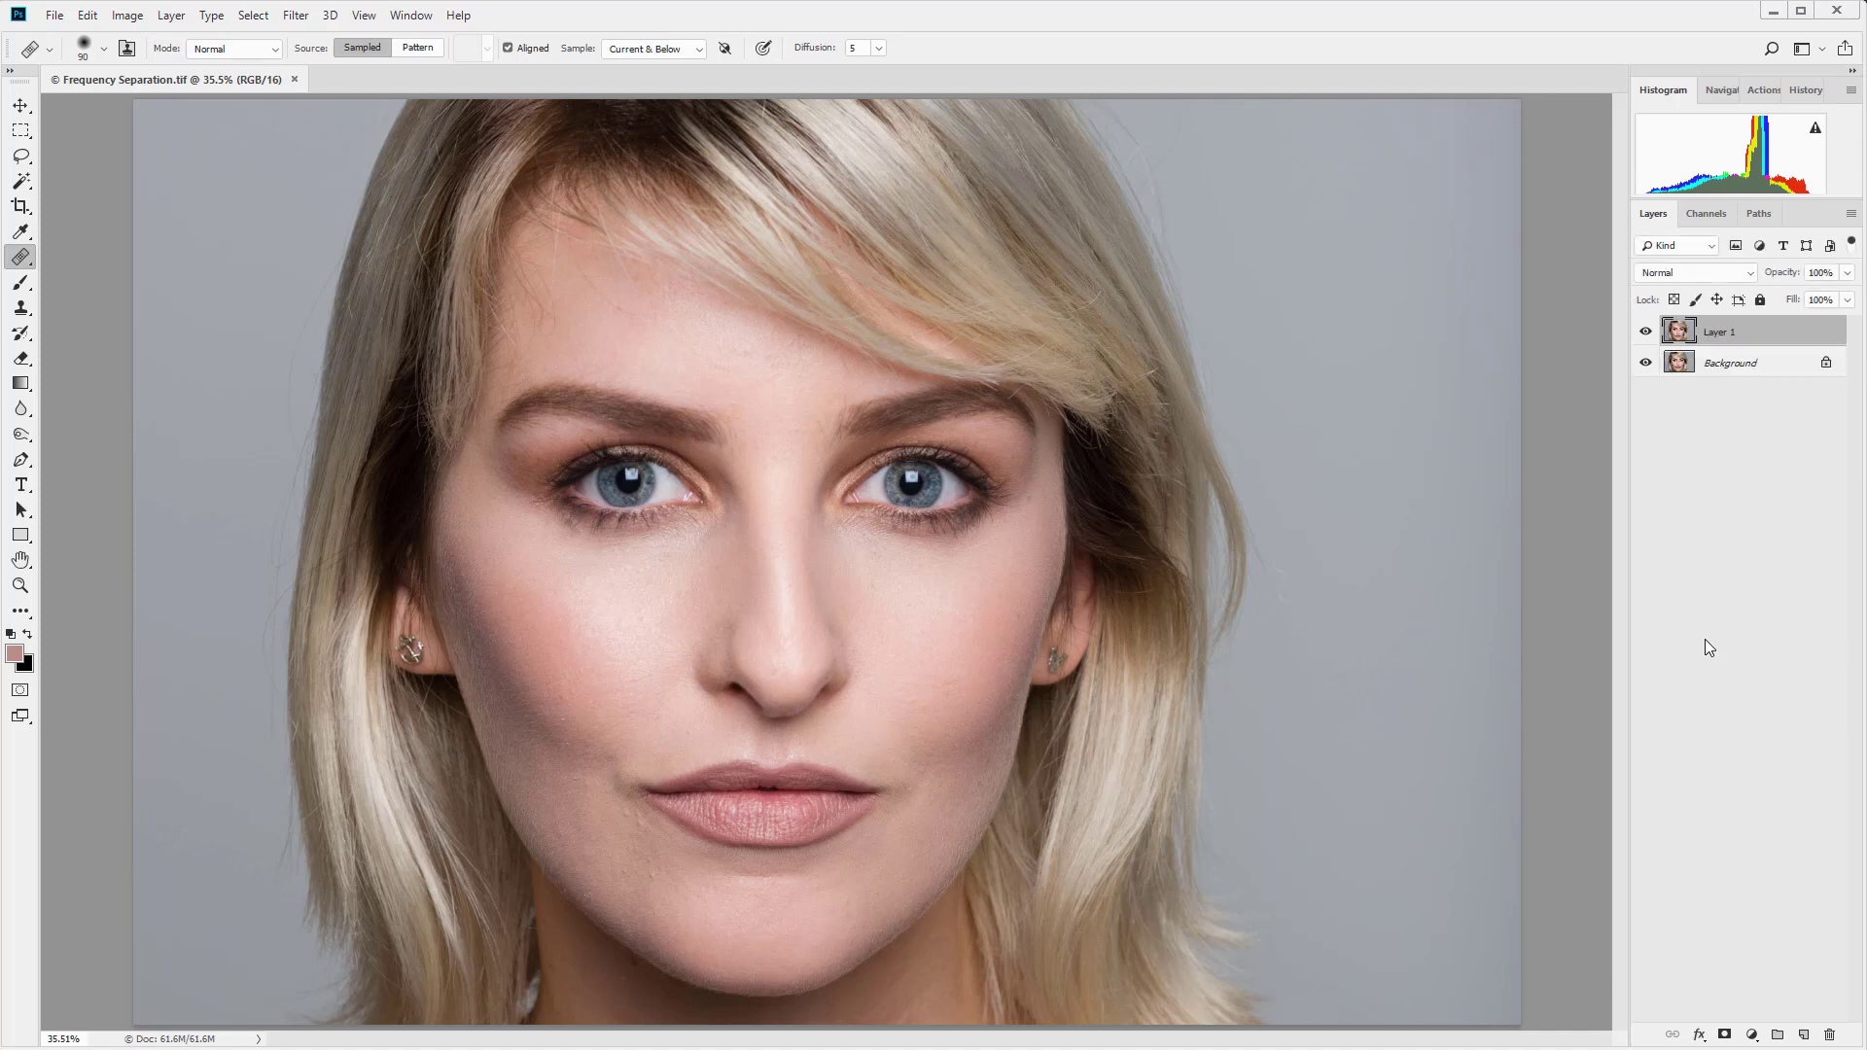
key(ctrl+j)
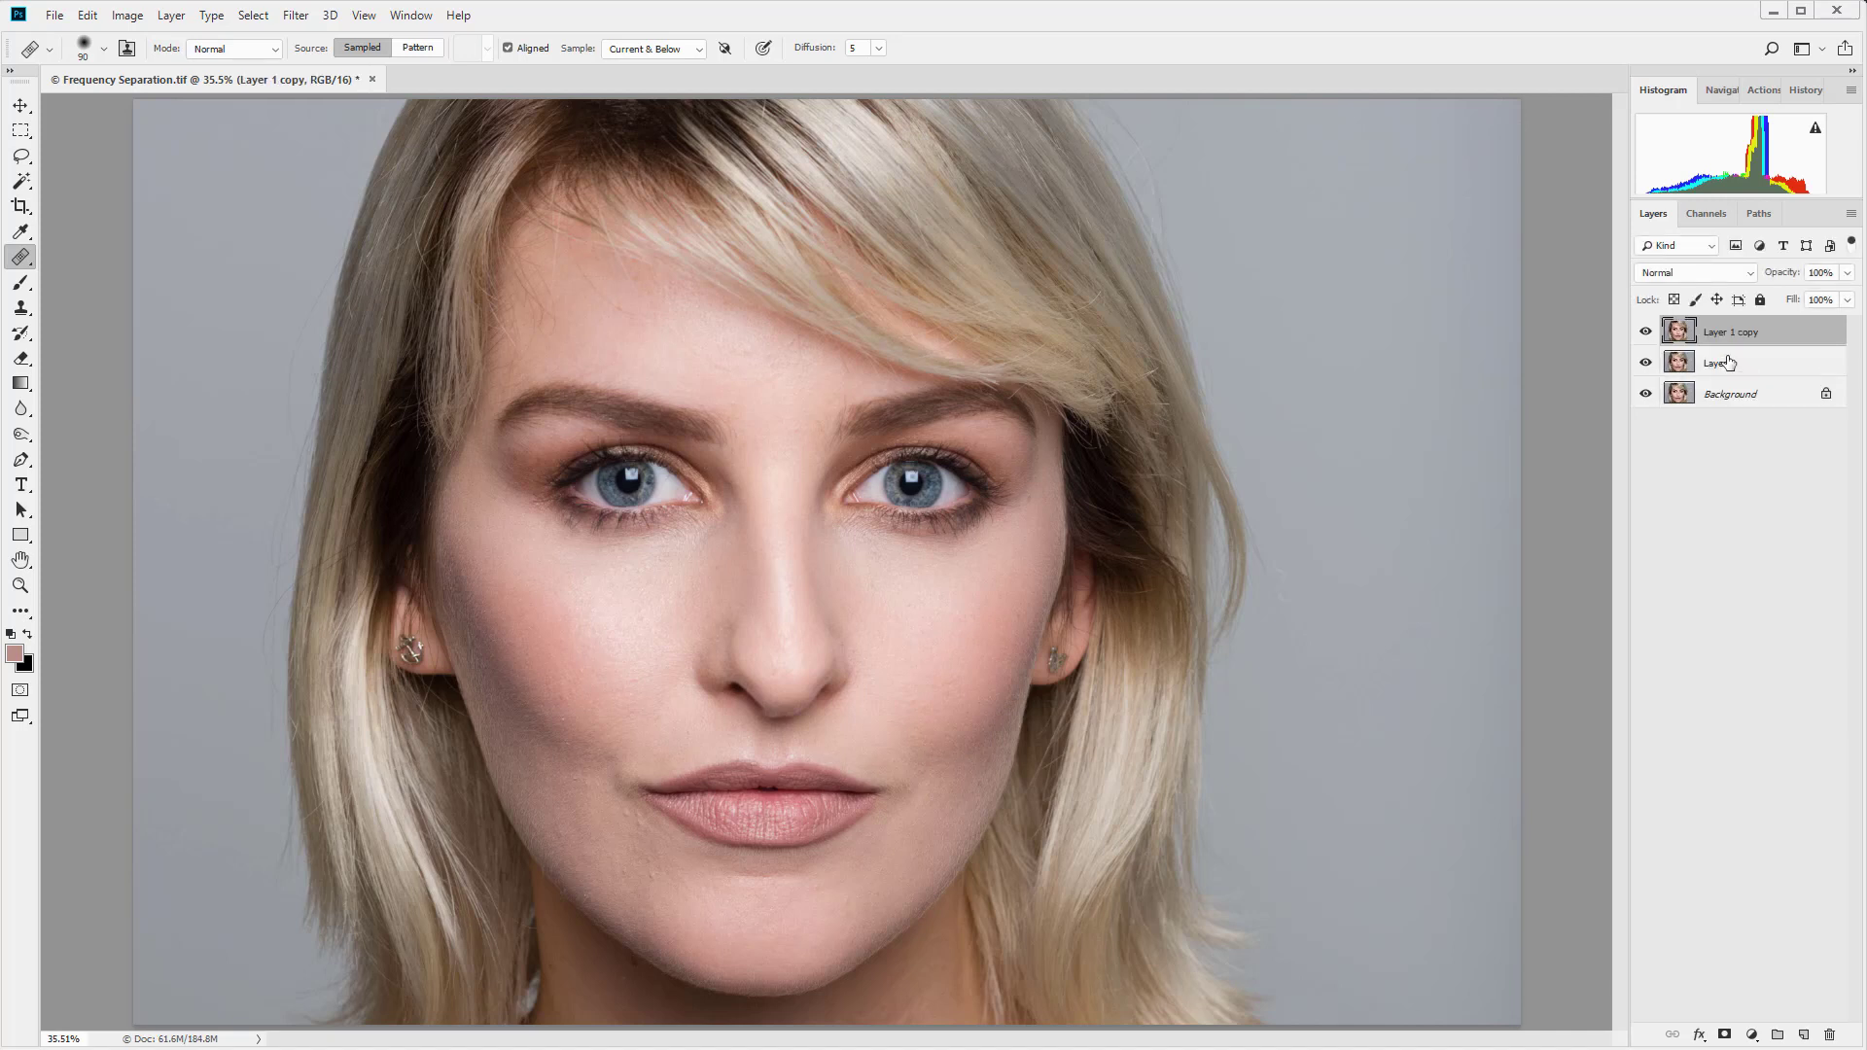
double_click(1735, 332)
text(High Frequency)
key(Return)
double_click(1723, 366)
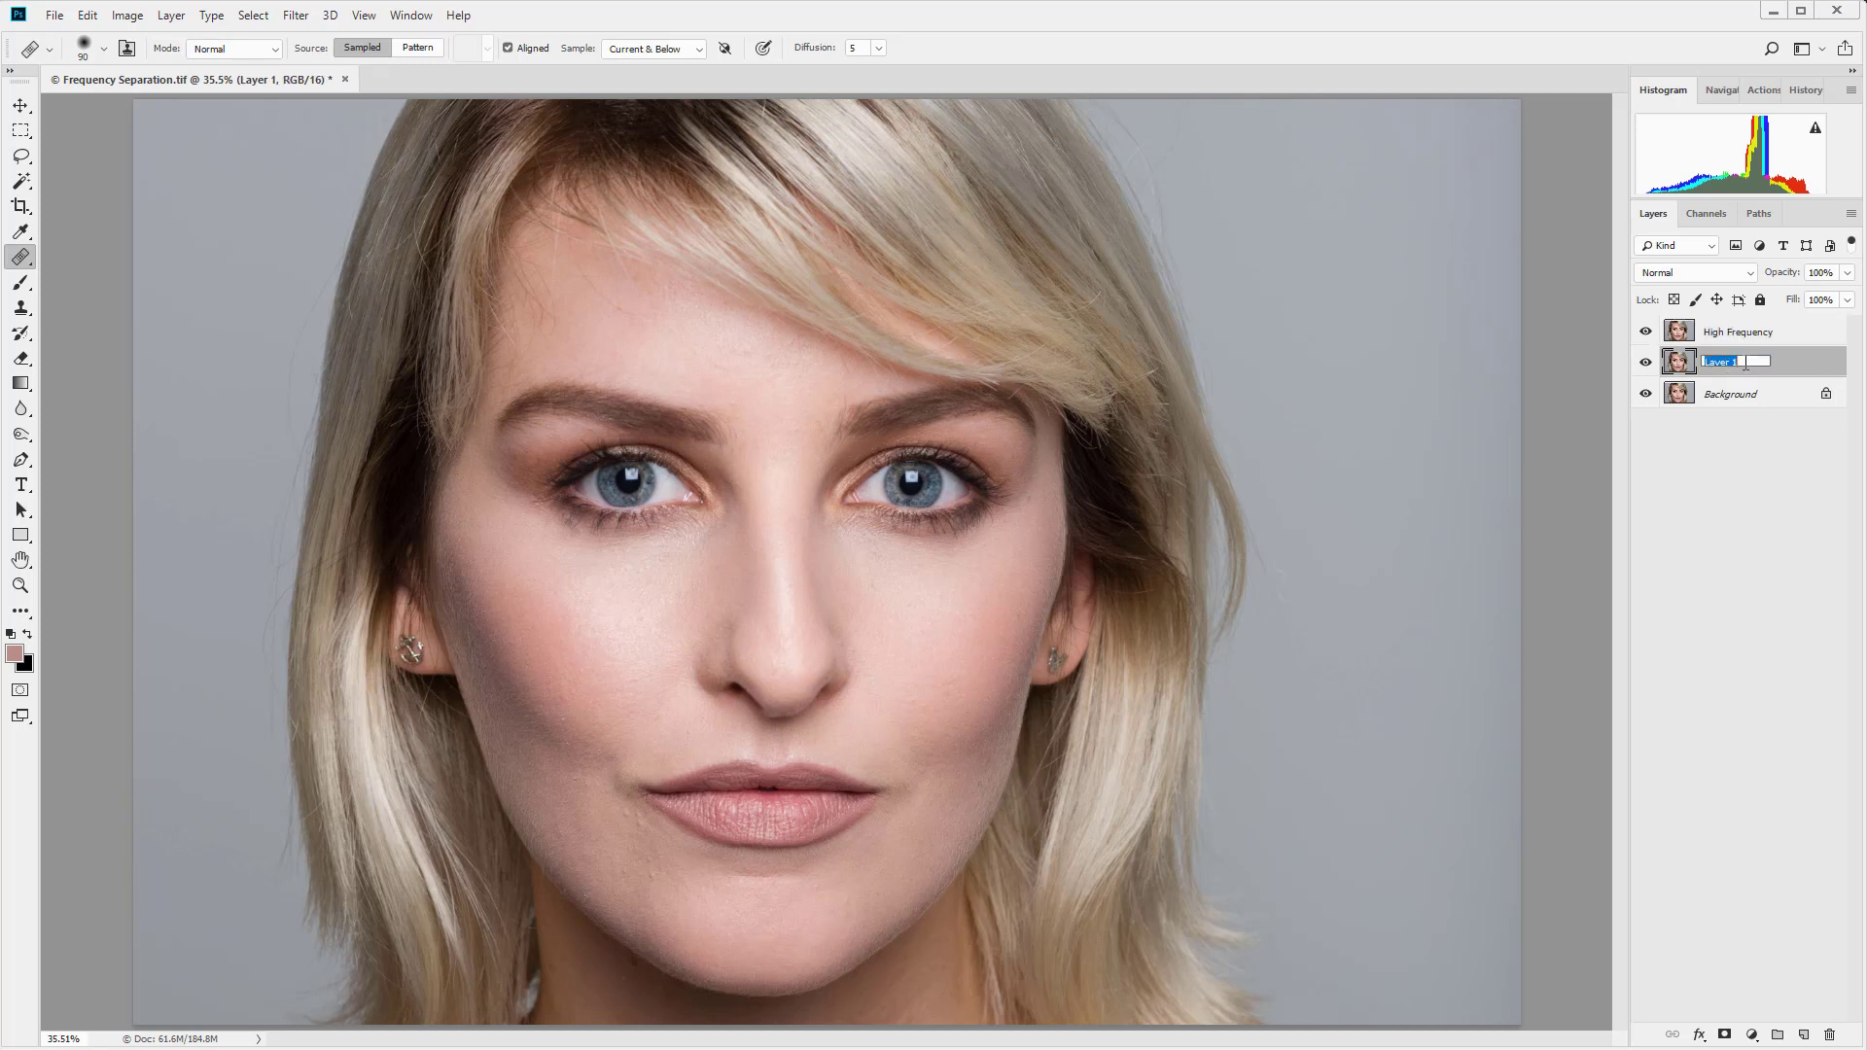
text(Low Frequency)
key(Return)
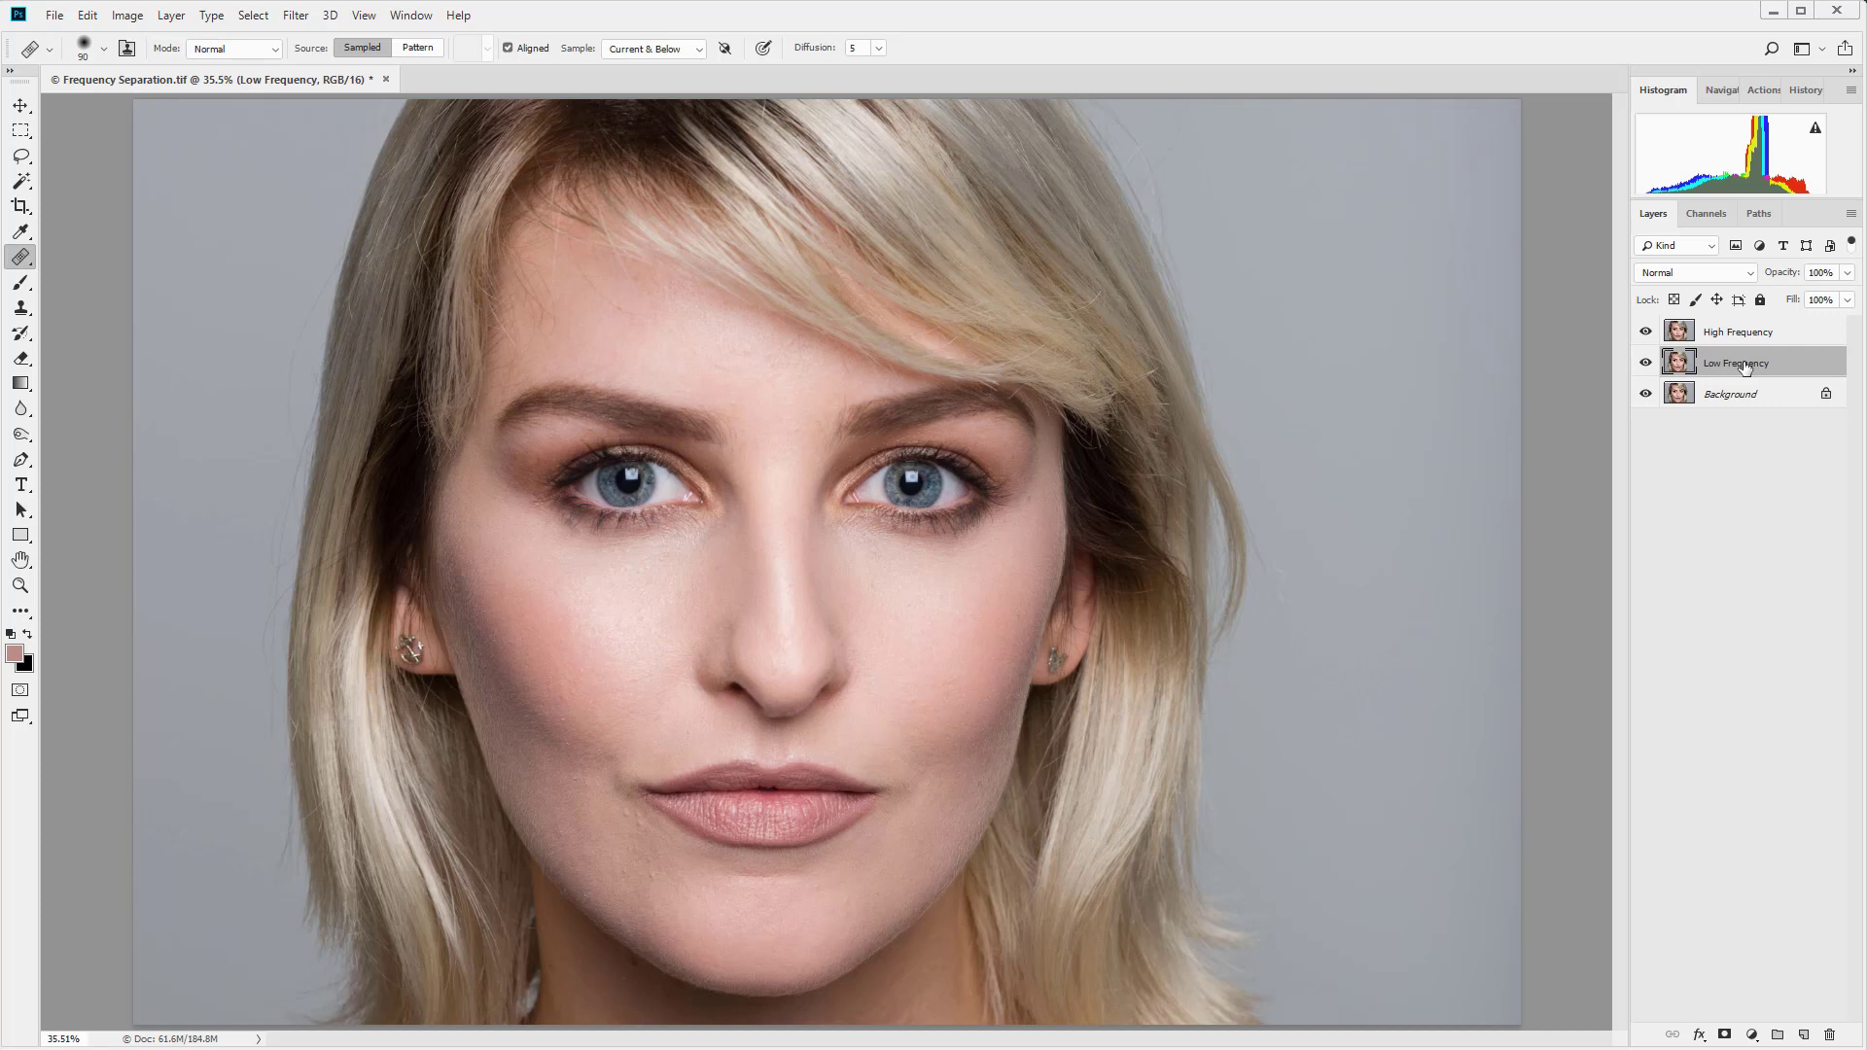
- Hide the High Frequency layer and apply a Gaussian Blur with a radius of about 7 pixels to the Low Frequency layer
click(1646, 332)
click(299, 19)
mouse_move(346, 238)
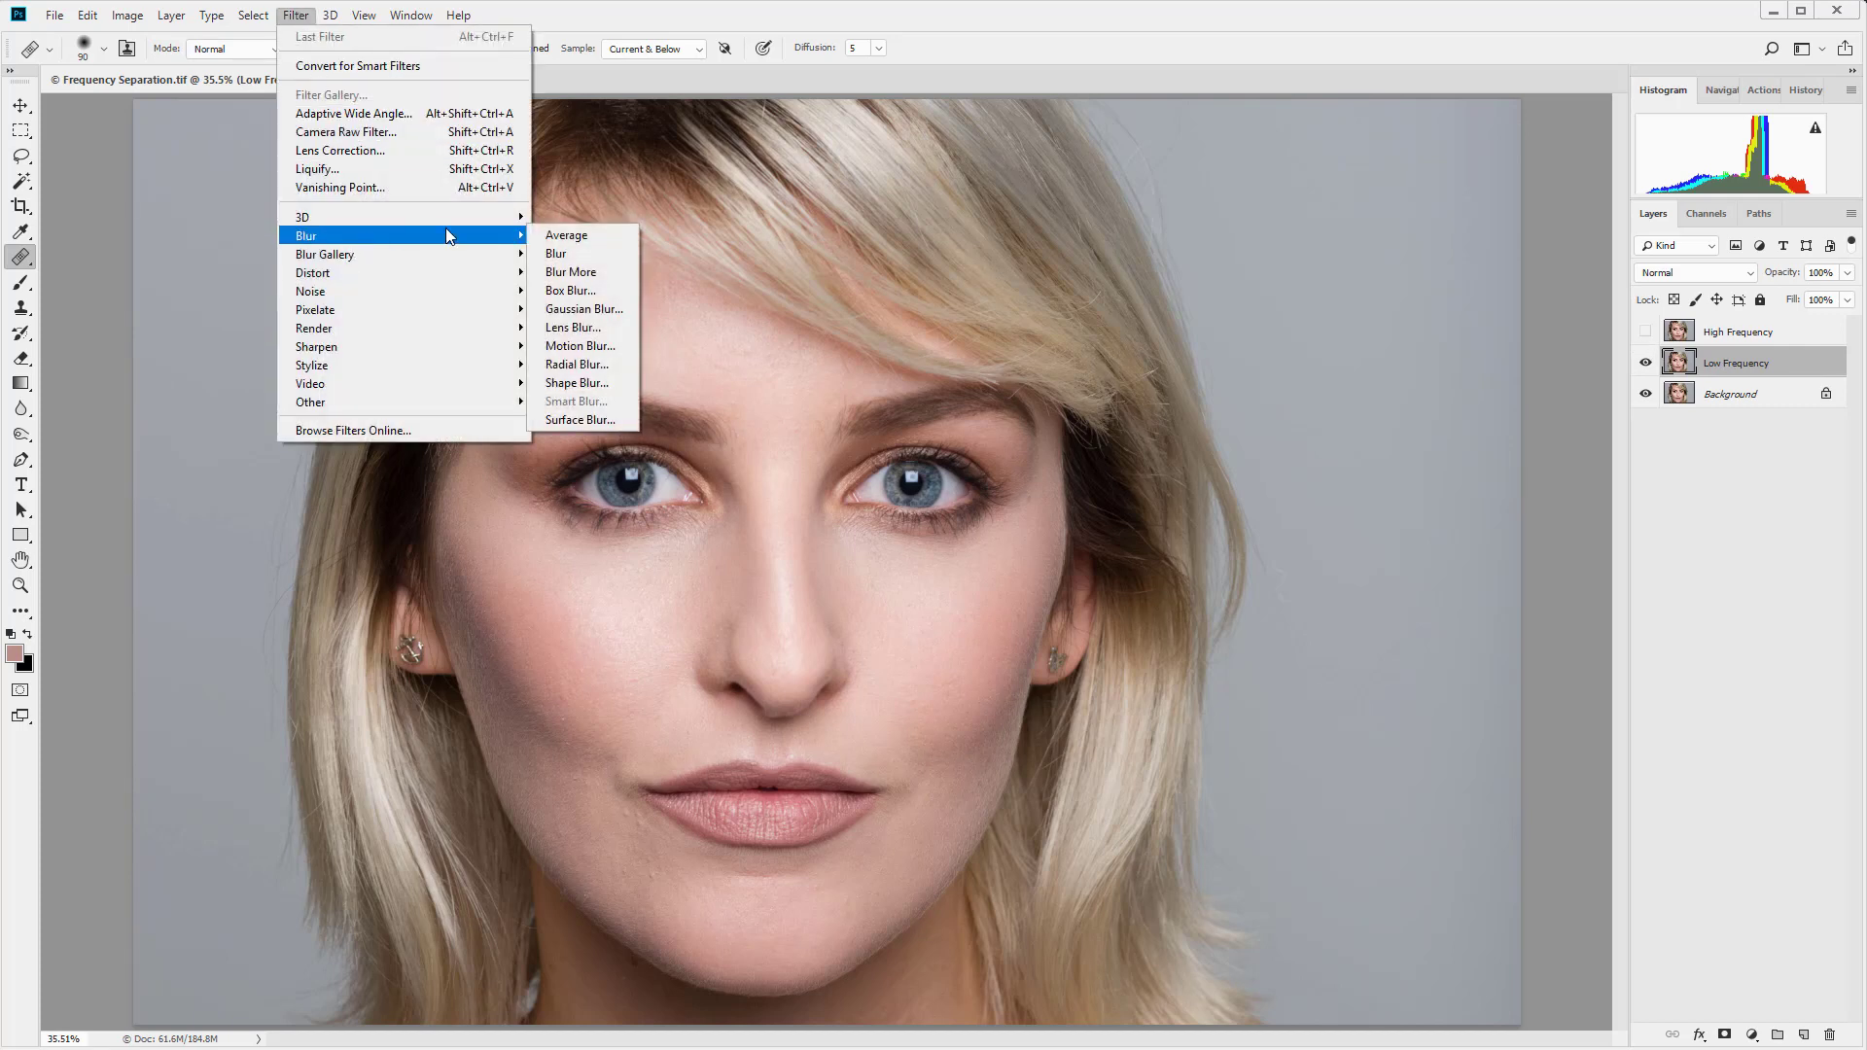
click(584, 308)
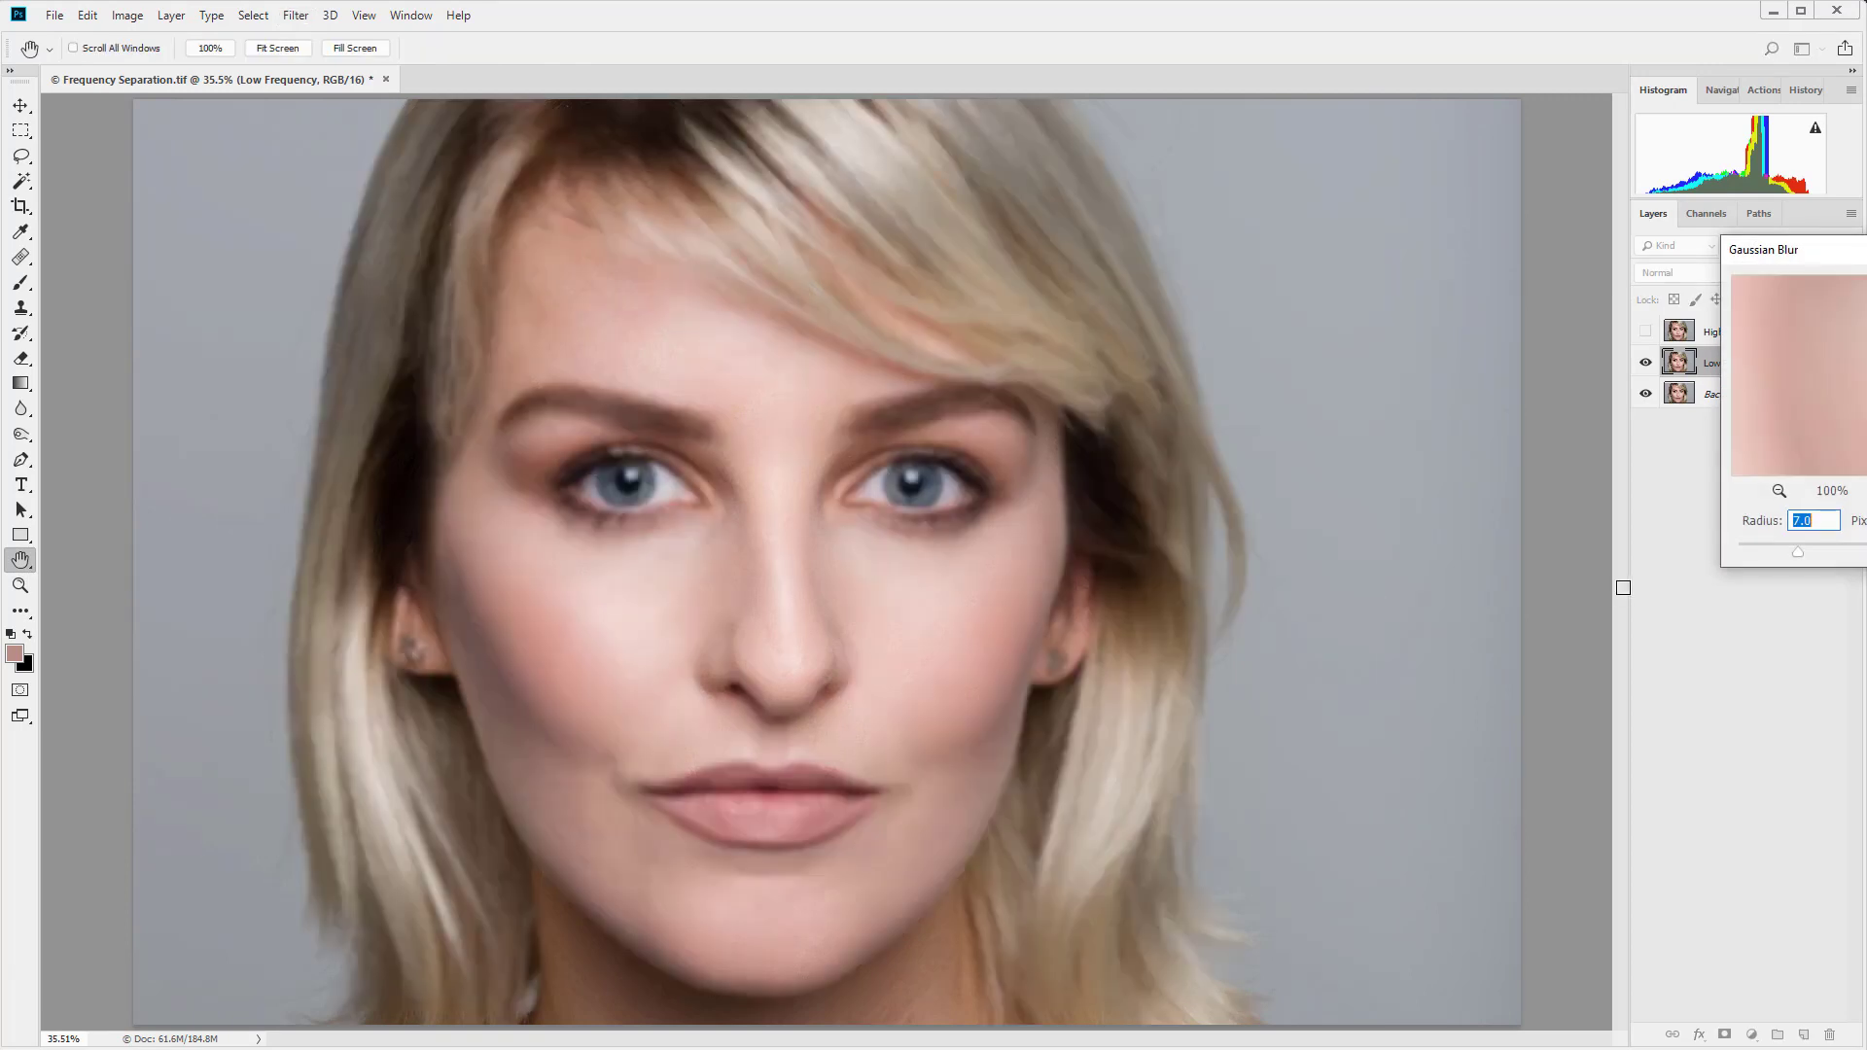
drag(1779, 250, 1309, 369)
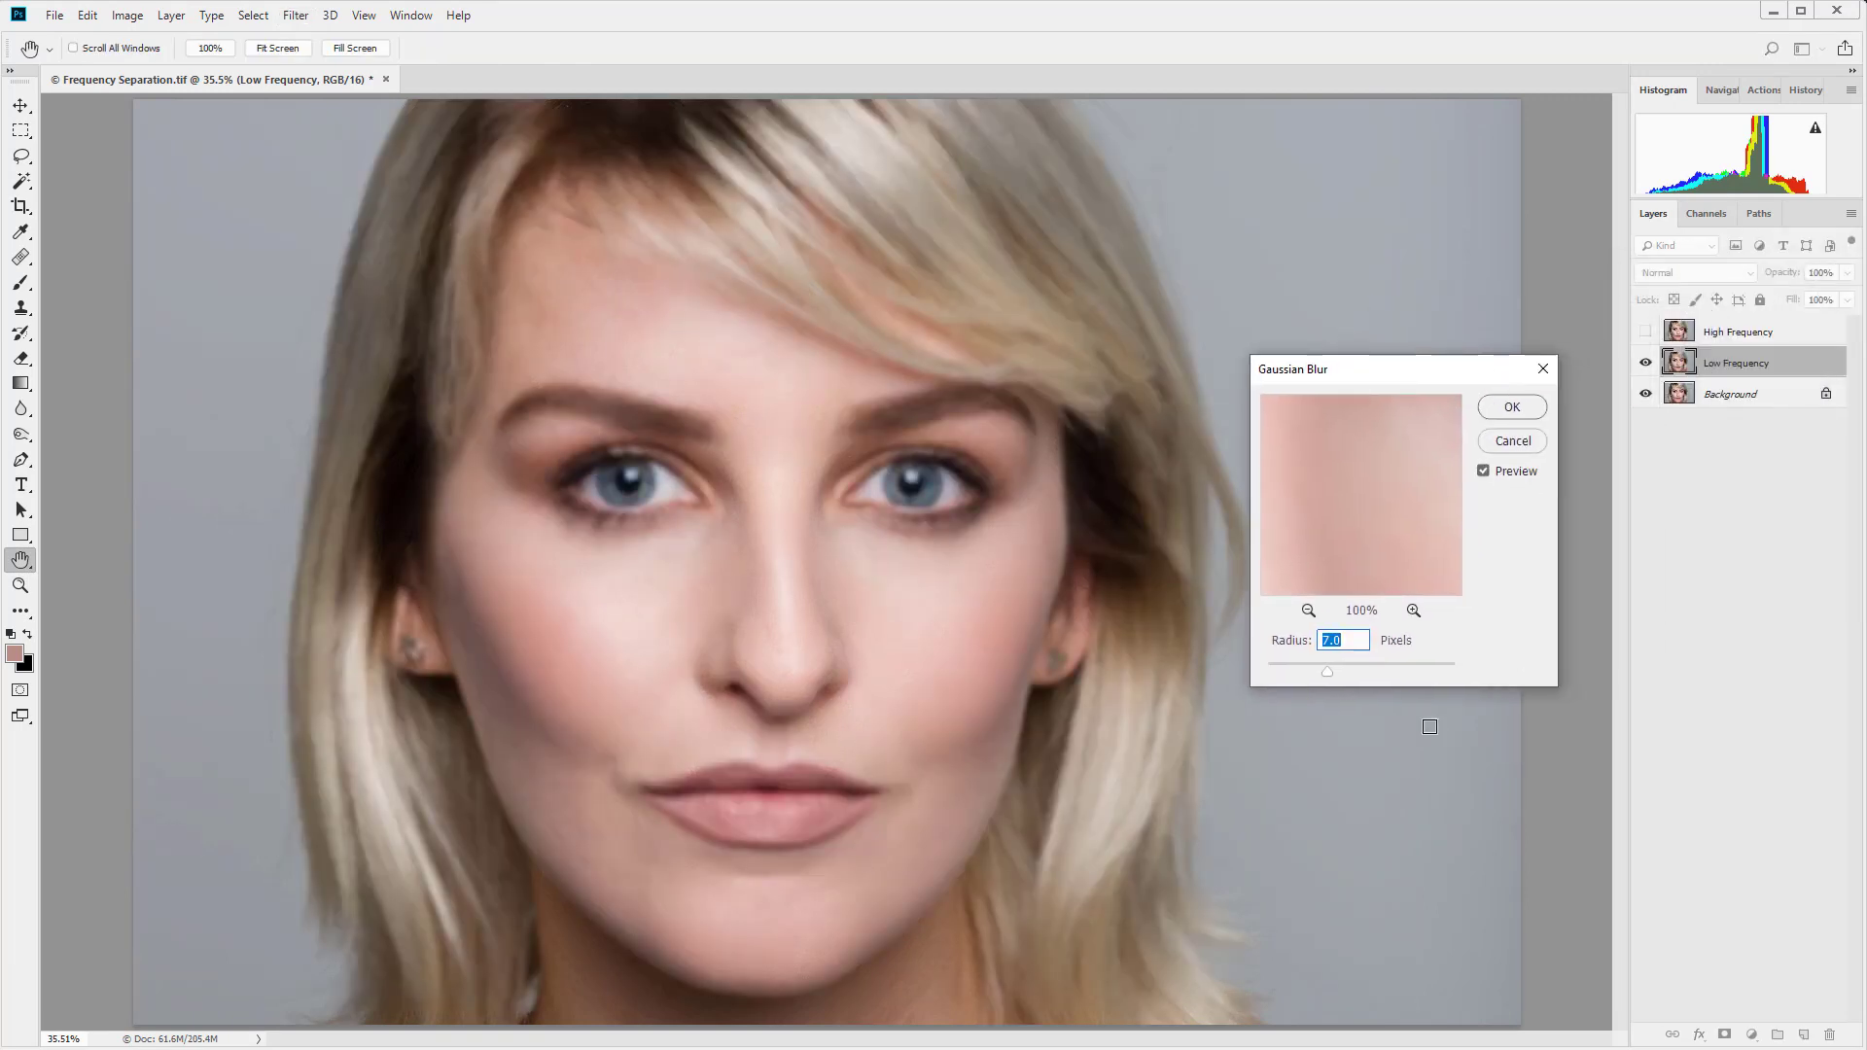
drag(1322, 672, 1317, 671)
drag(1321, 671, 1338, 673)
drag(1326, 670, 1328, 670)
click(1484, 473)
click(1484, 472)
click(1512, 407)
key(j)
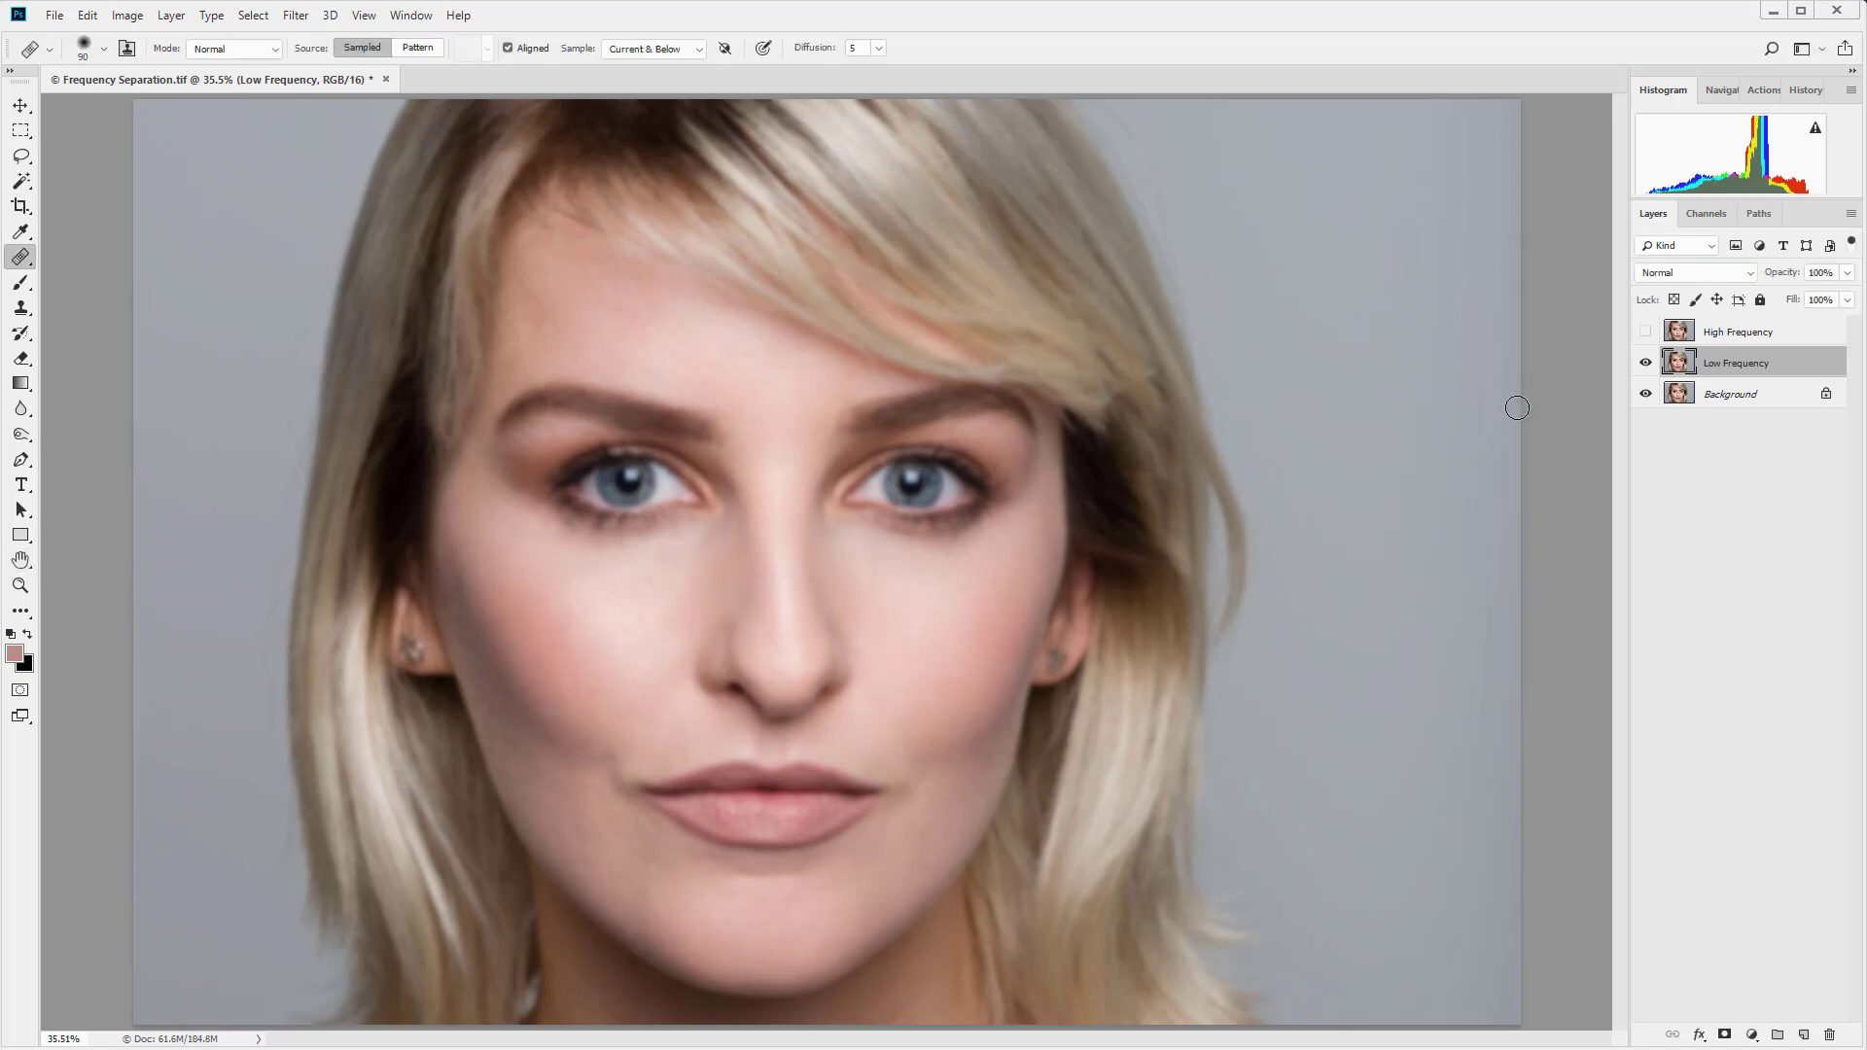
- Show the High Frequency layer and use Apply Image on it with the inverted RGB channel of Low Frequency, Add blending, scale 2, offset 0
click(1646, 334)
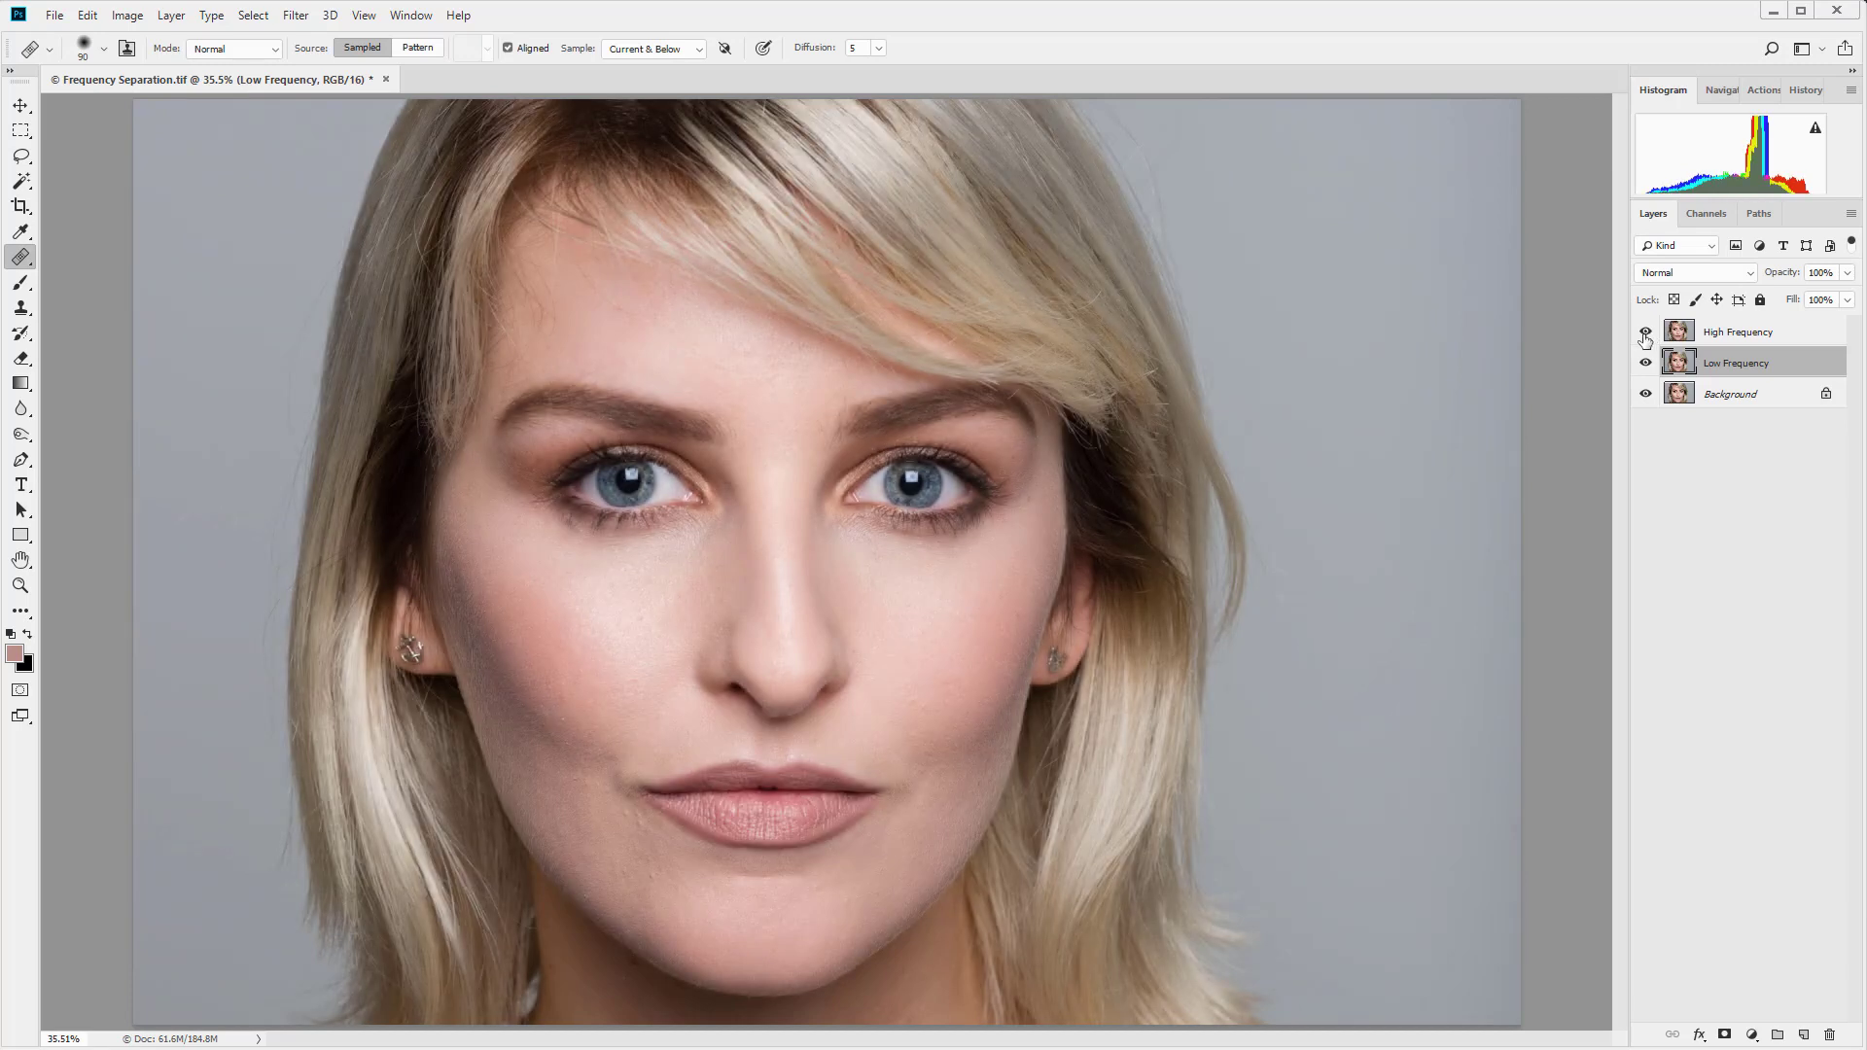
click(1757, 333)
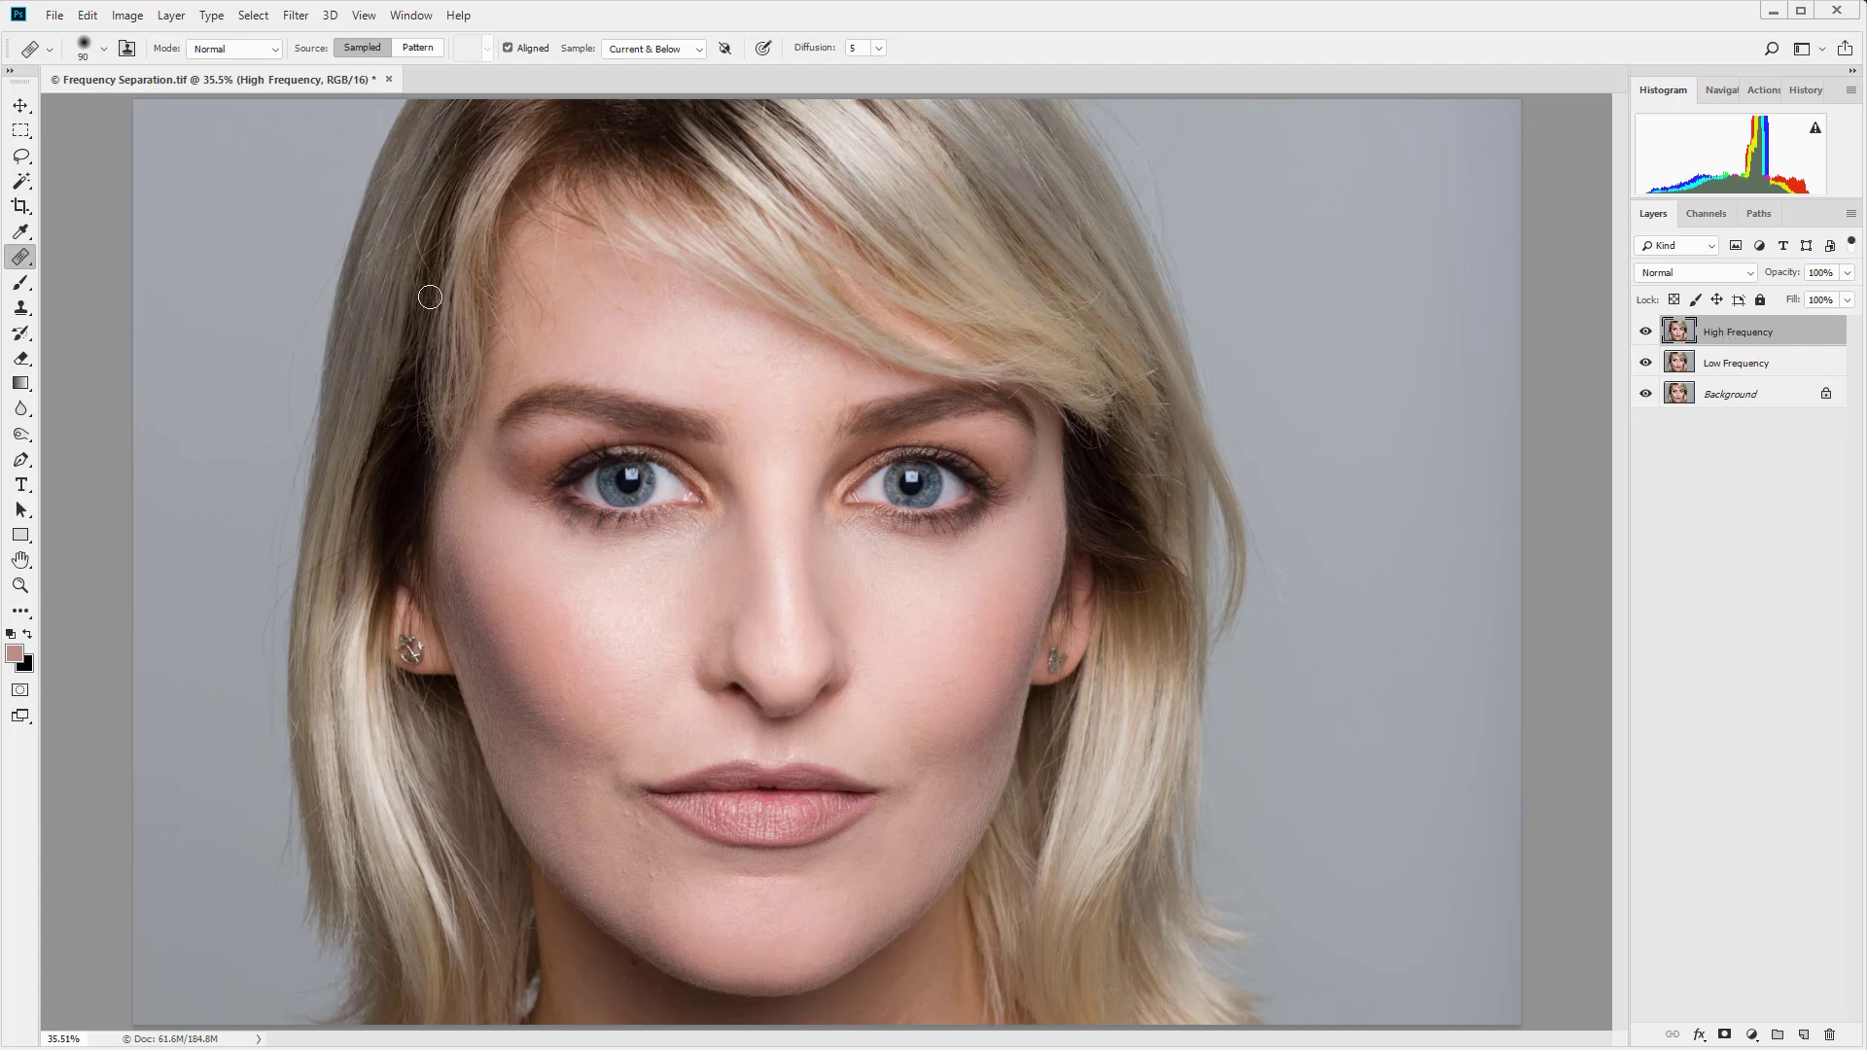
click(135, 18)
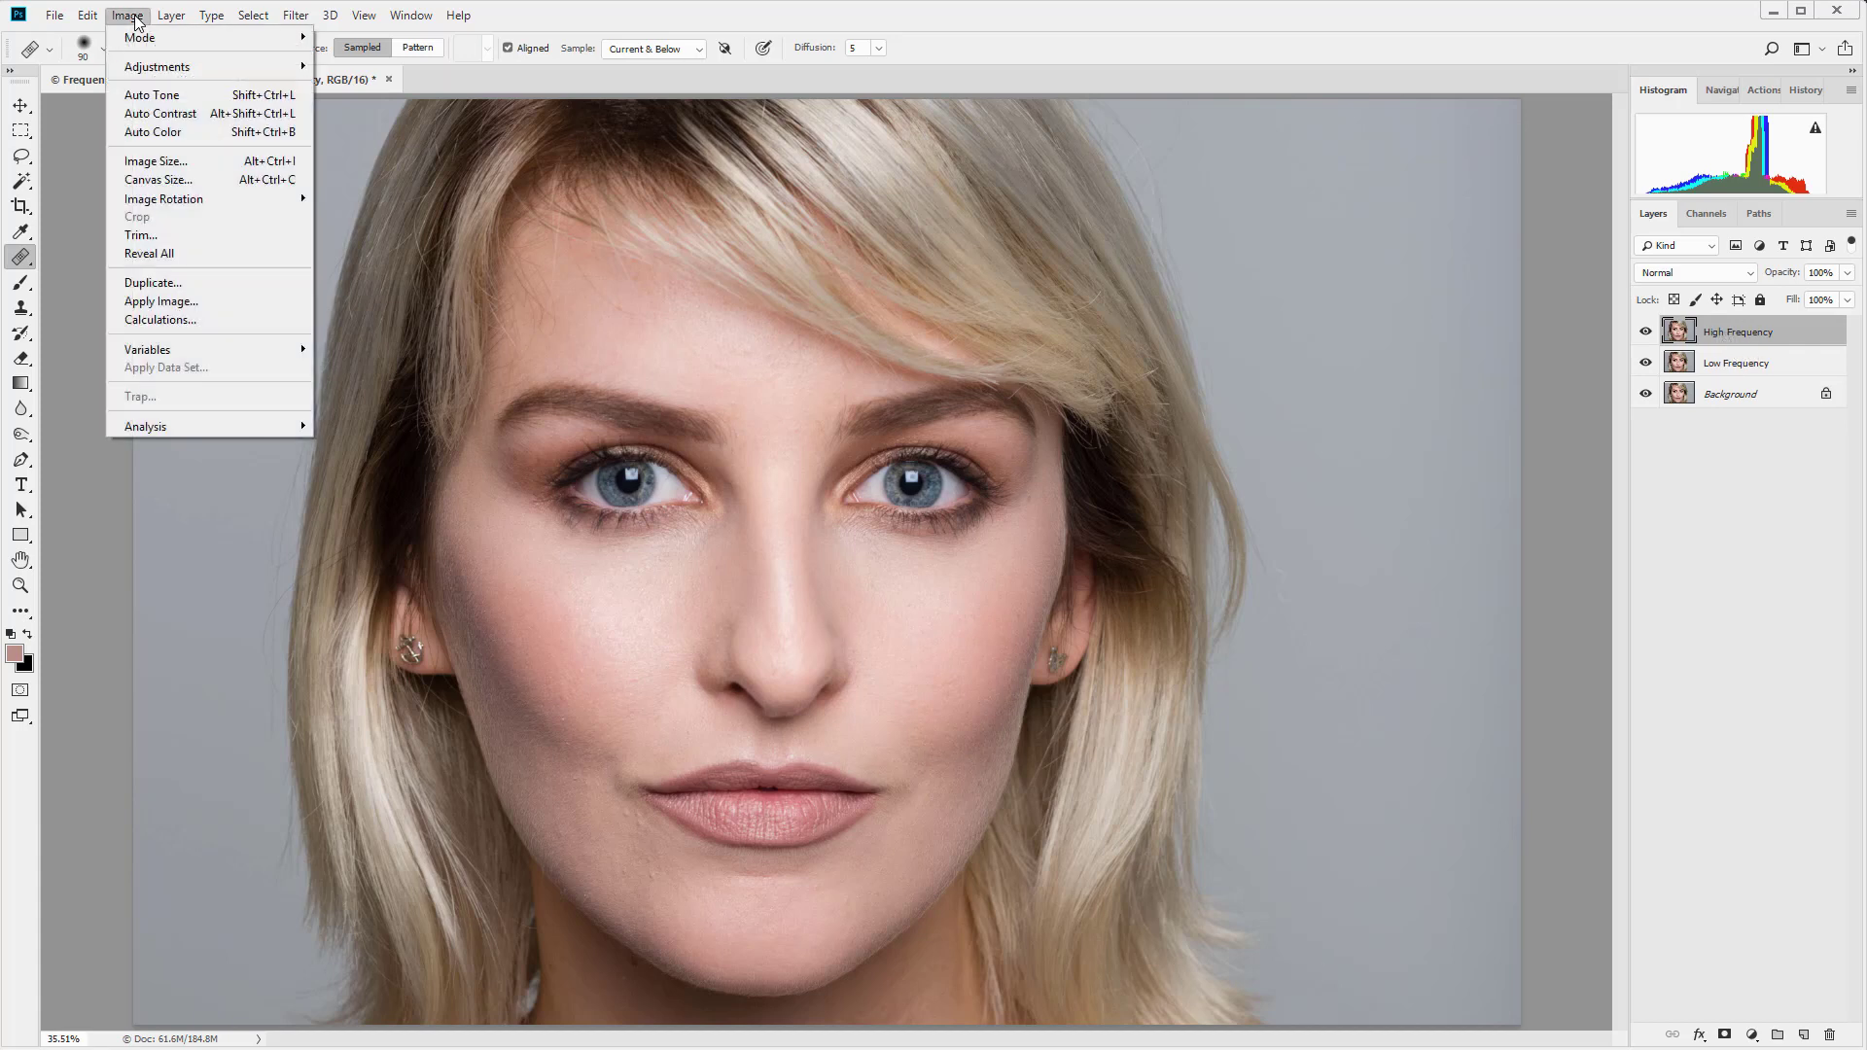
click(187, 301)
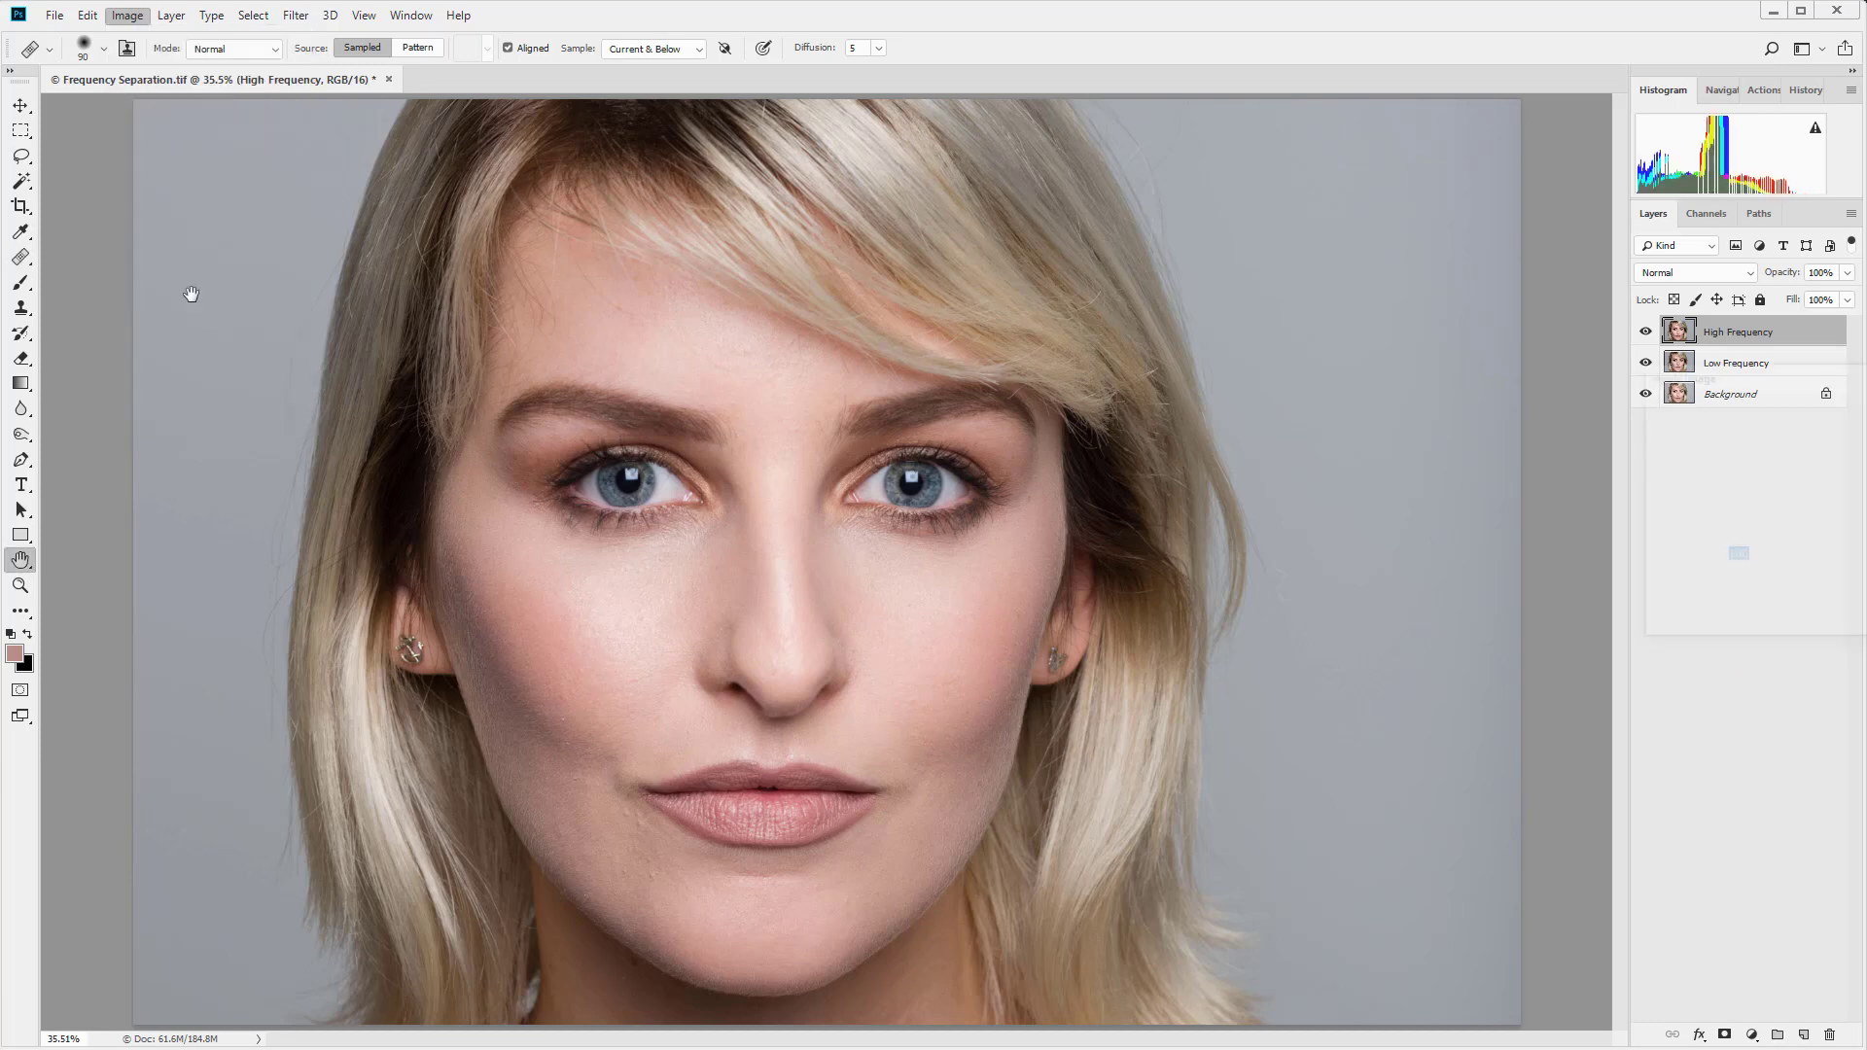
drag(1771, 379, 1011, 301)
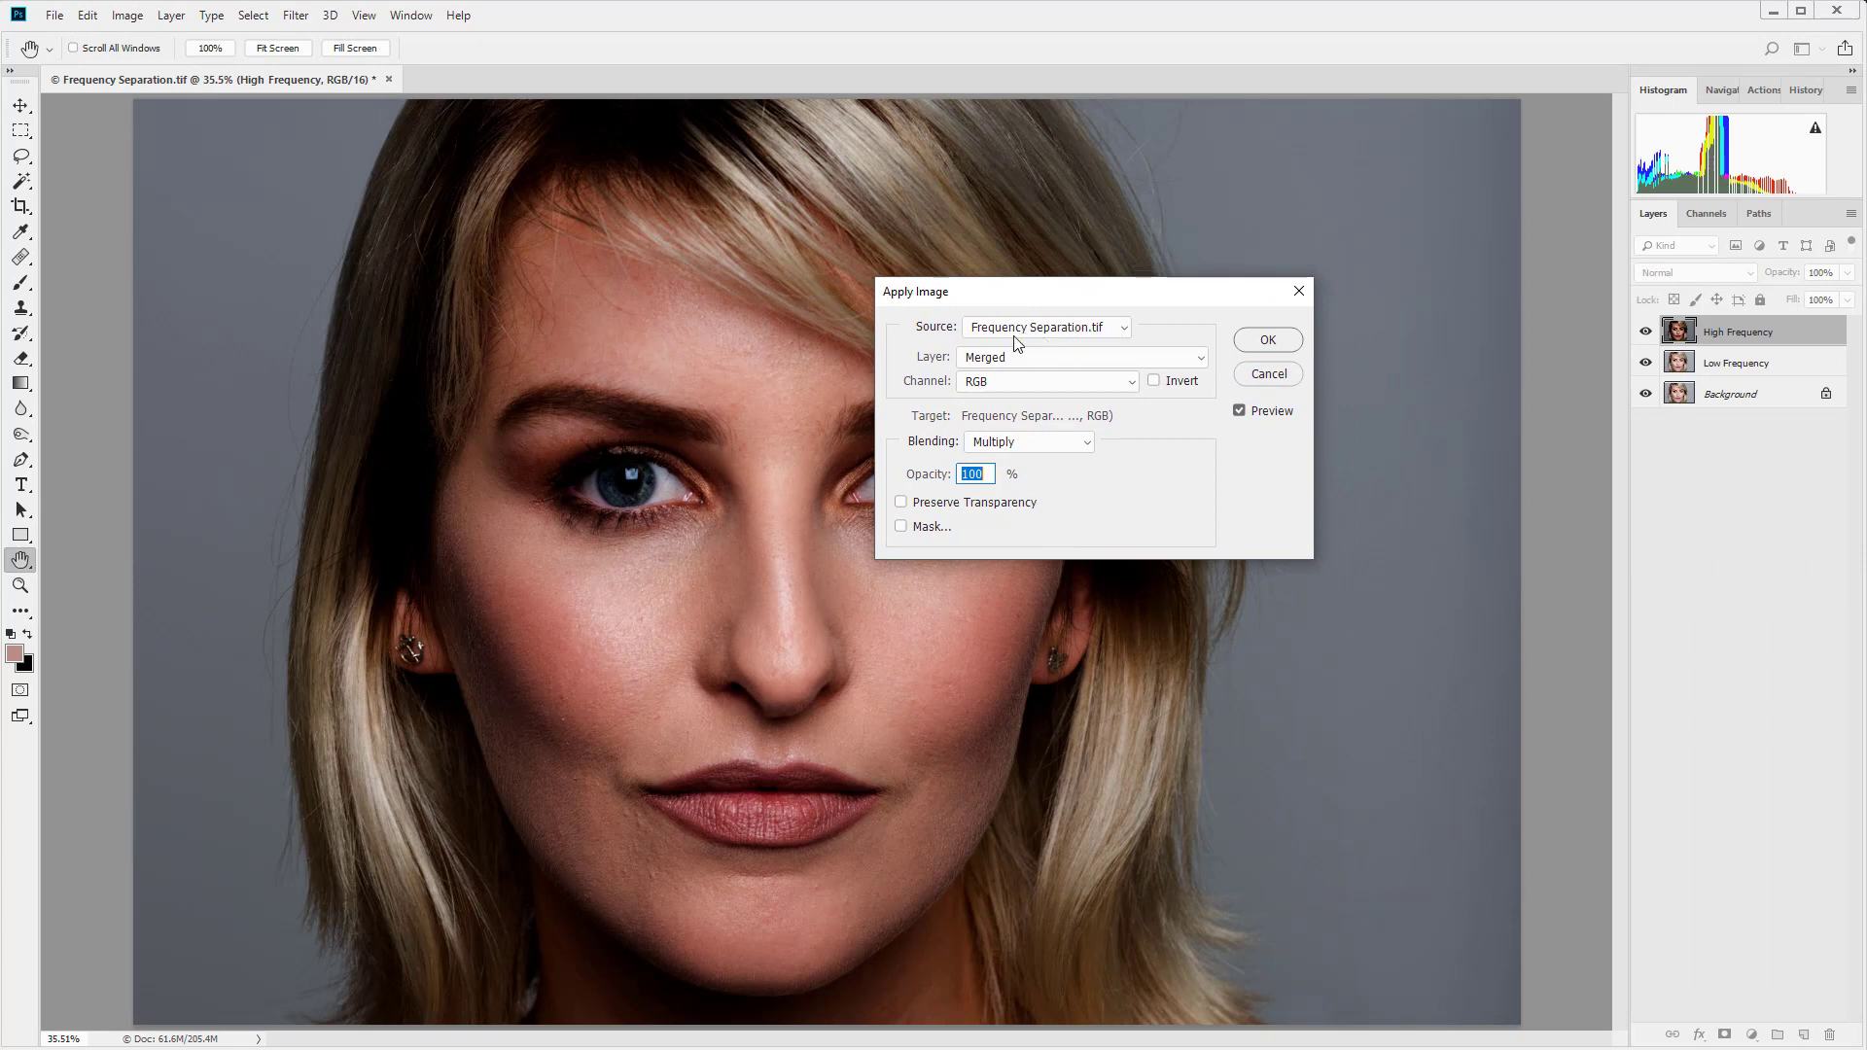
click(1201, 356)
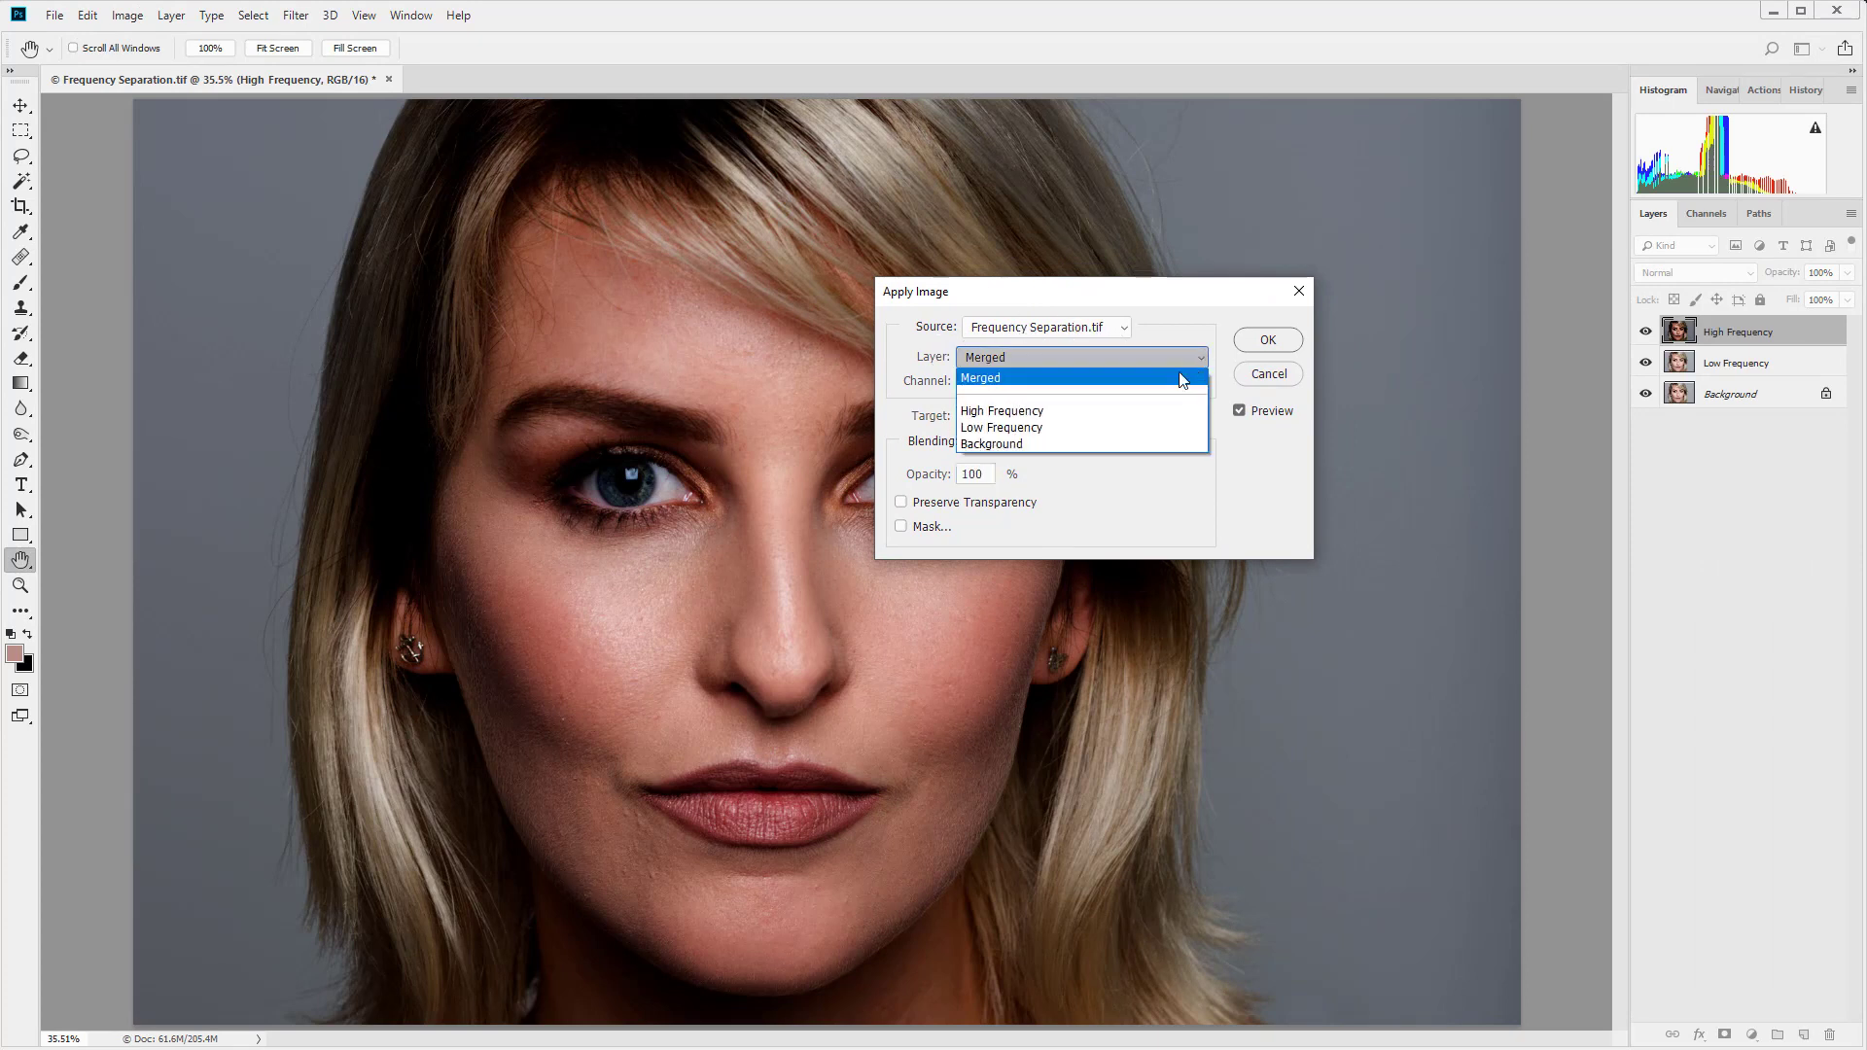
click(1136, 427)
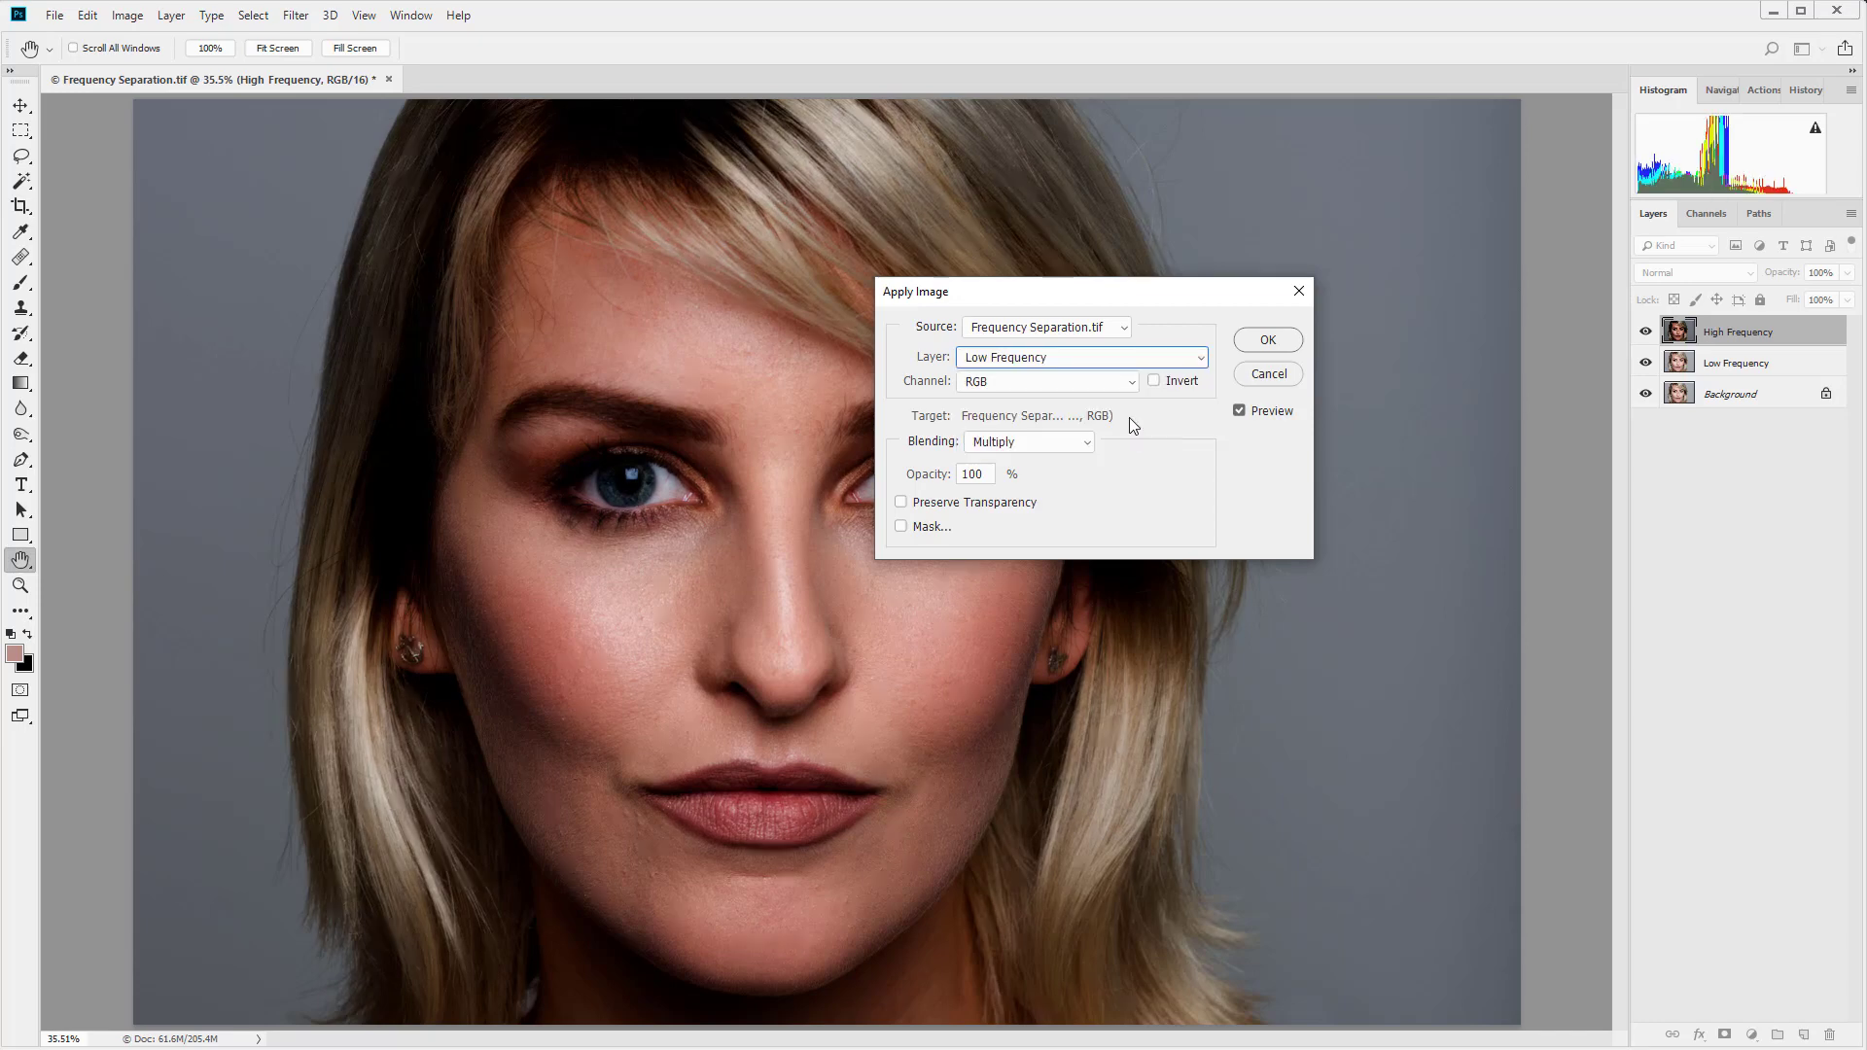
click(1154, 381)
click(1085, 443)
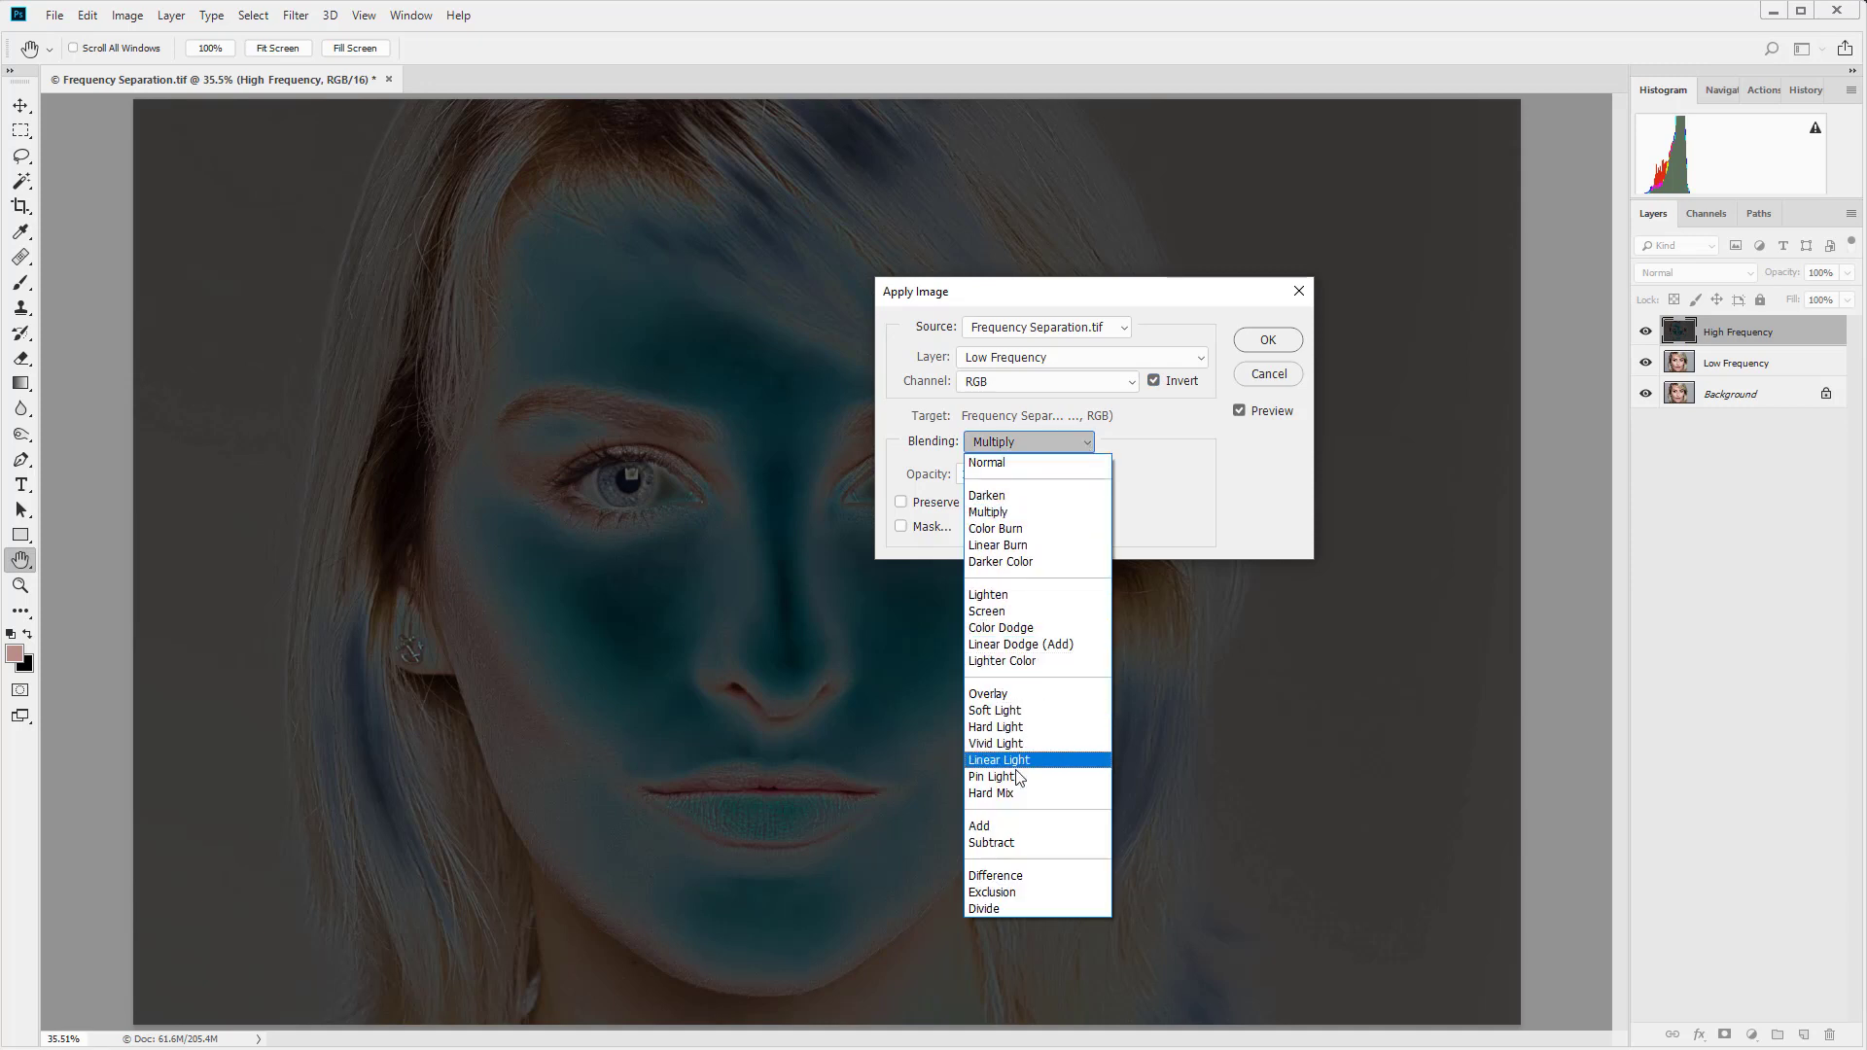
click(1014, 825)
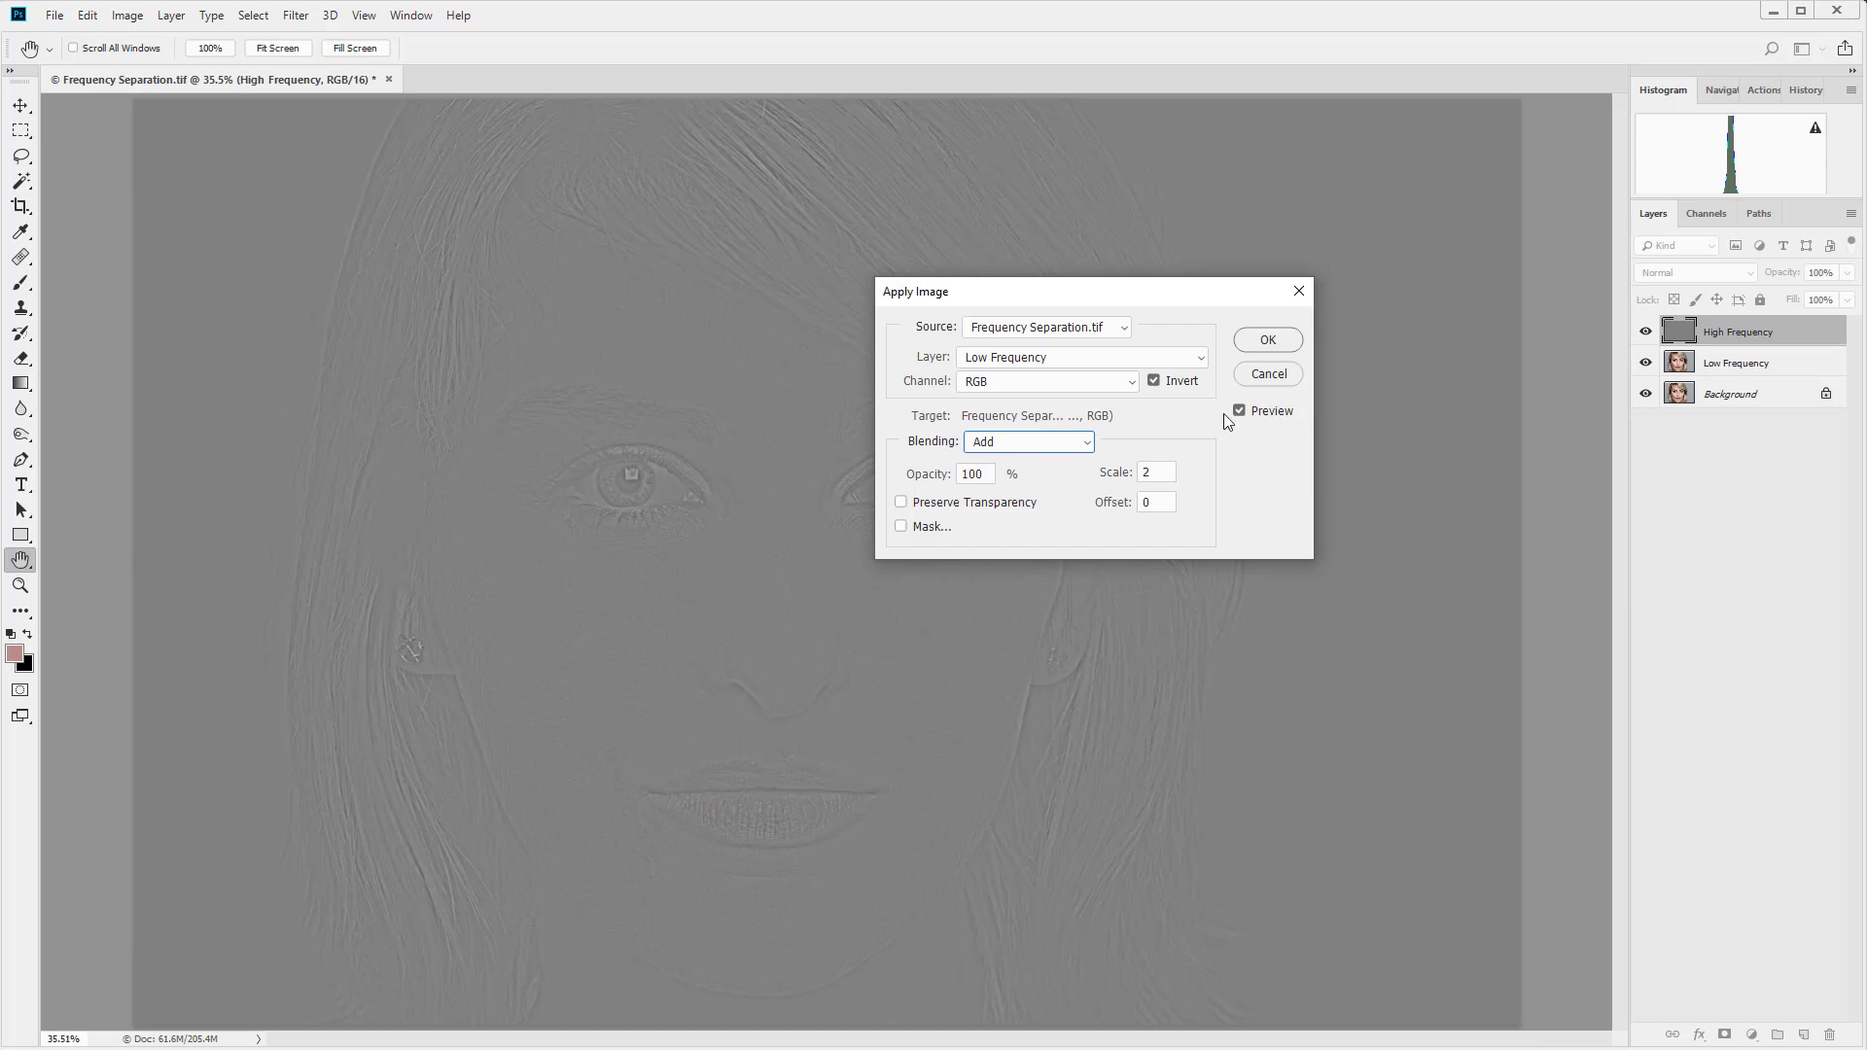
click(1269, 342)
key(j)
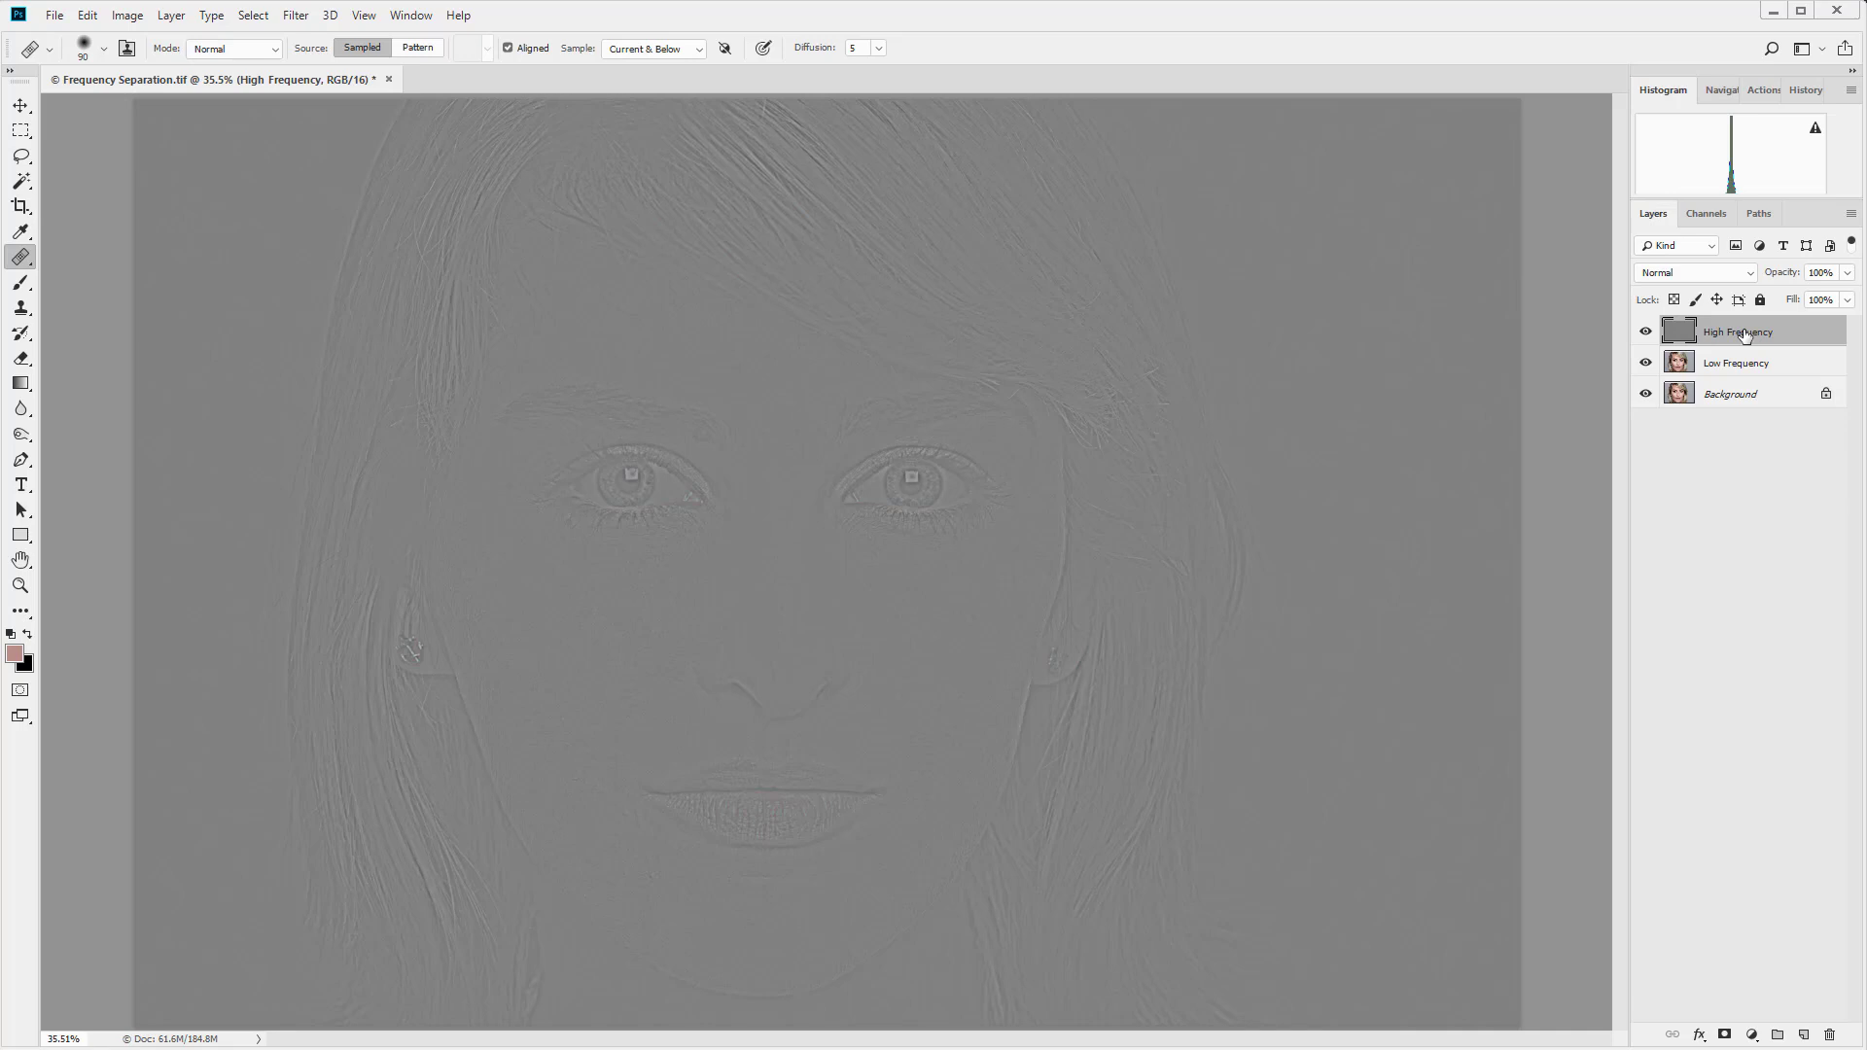
- Set the High Frequency layer's blend mode to Linear Light and group it with Low Frequency under the name "Frequency Separation"
click(1749, 273)
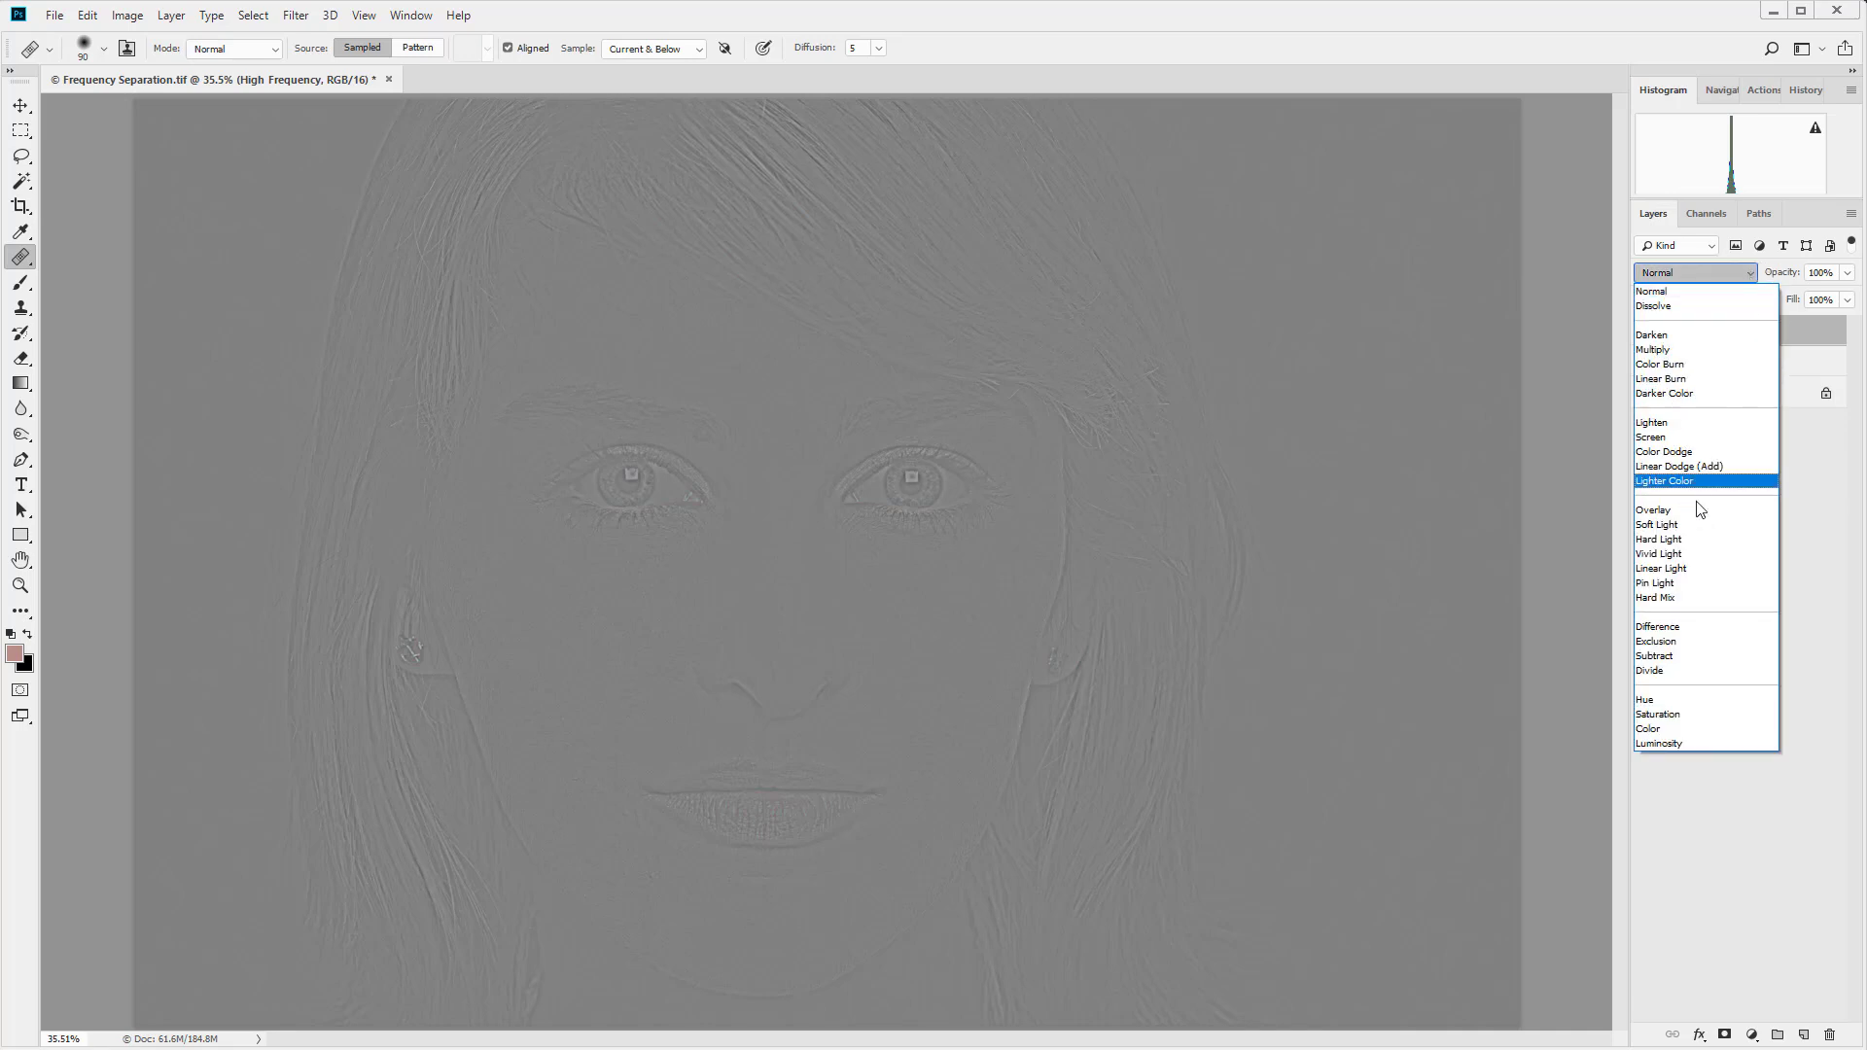
click(1687, 569)
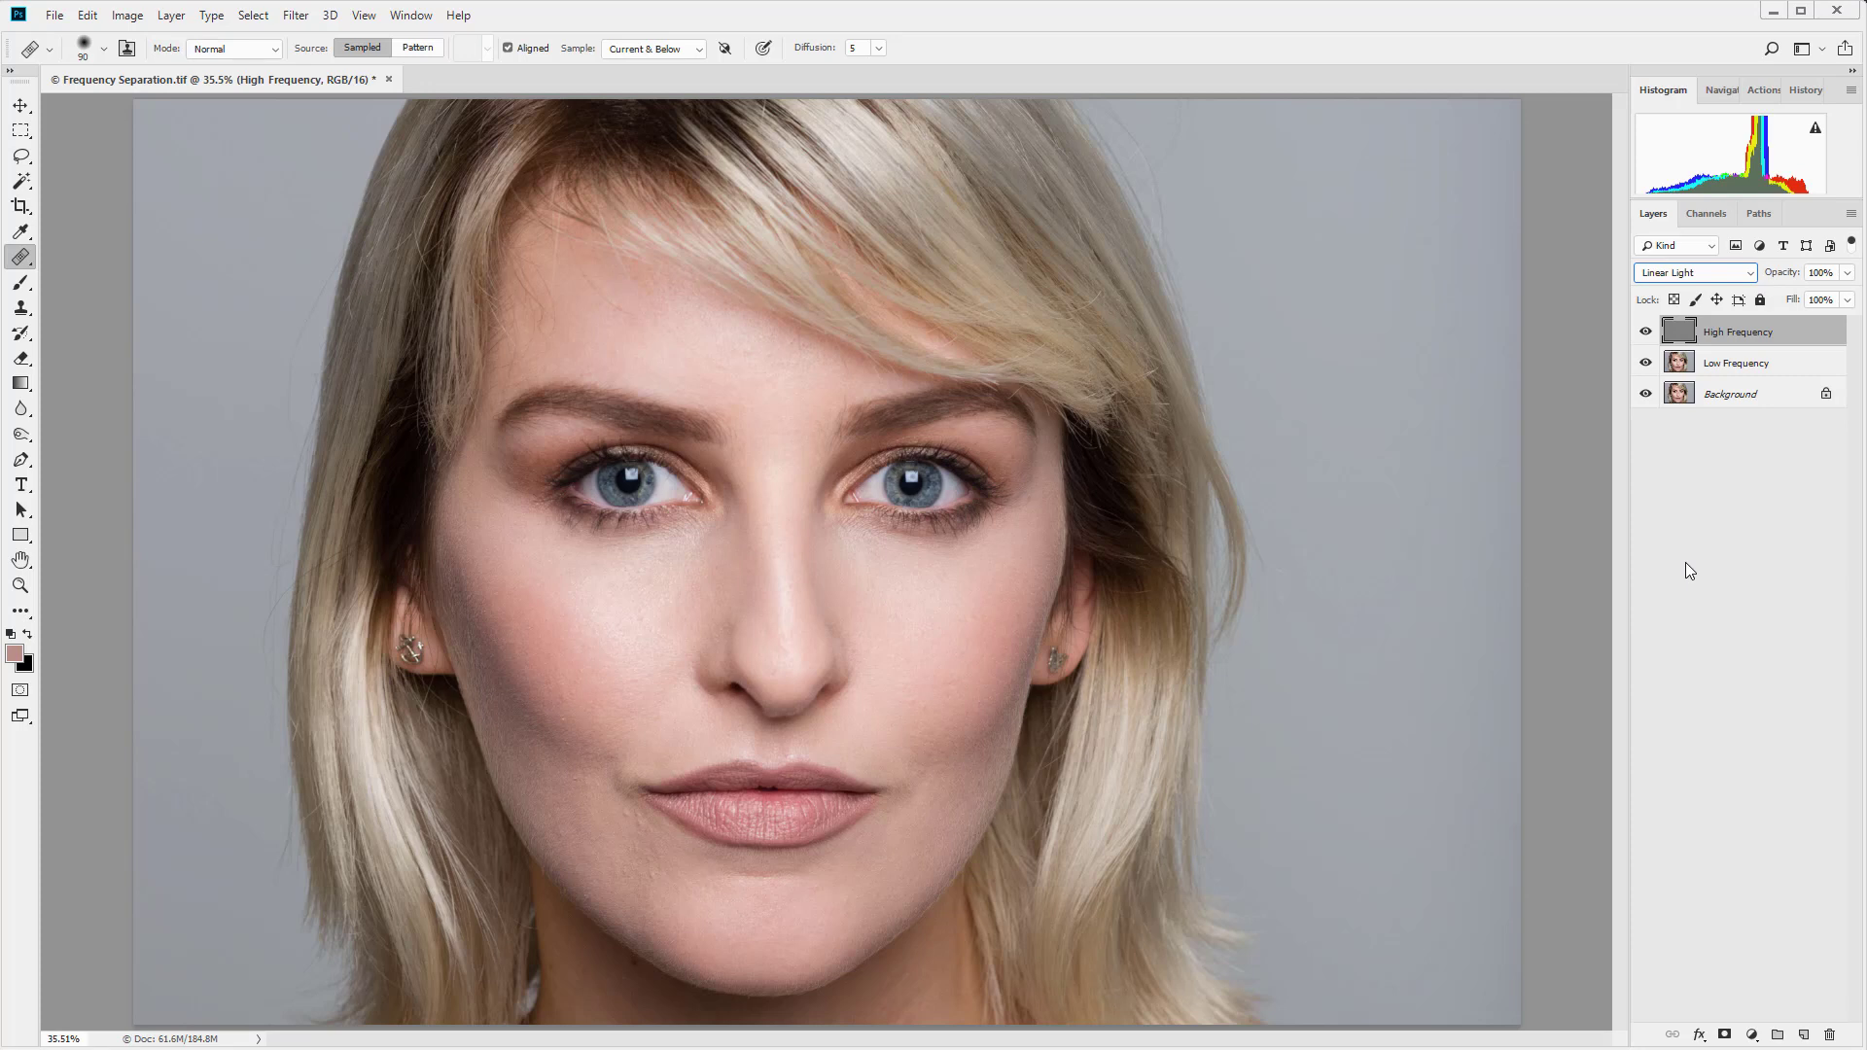
shift+click(1760, 364)
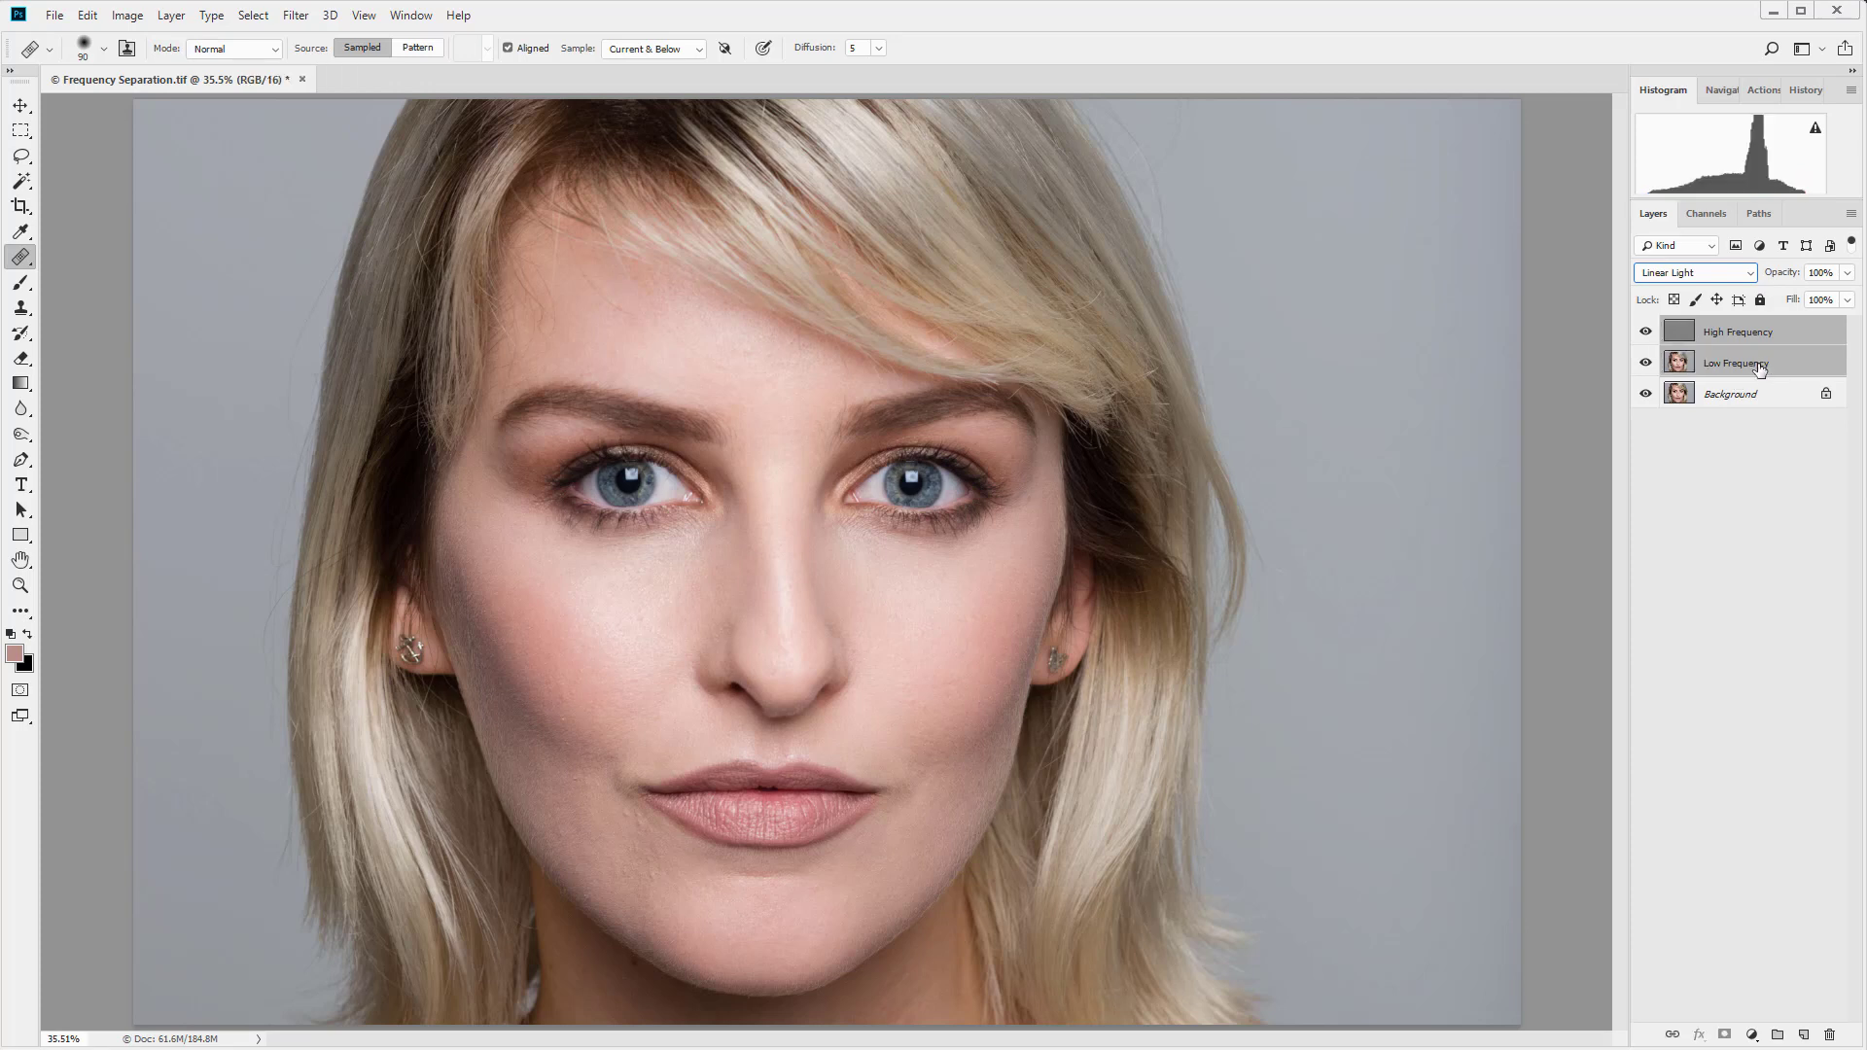
key(ctrl+g)
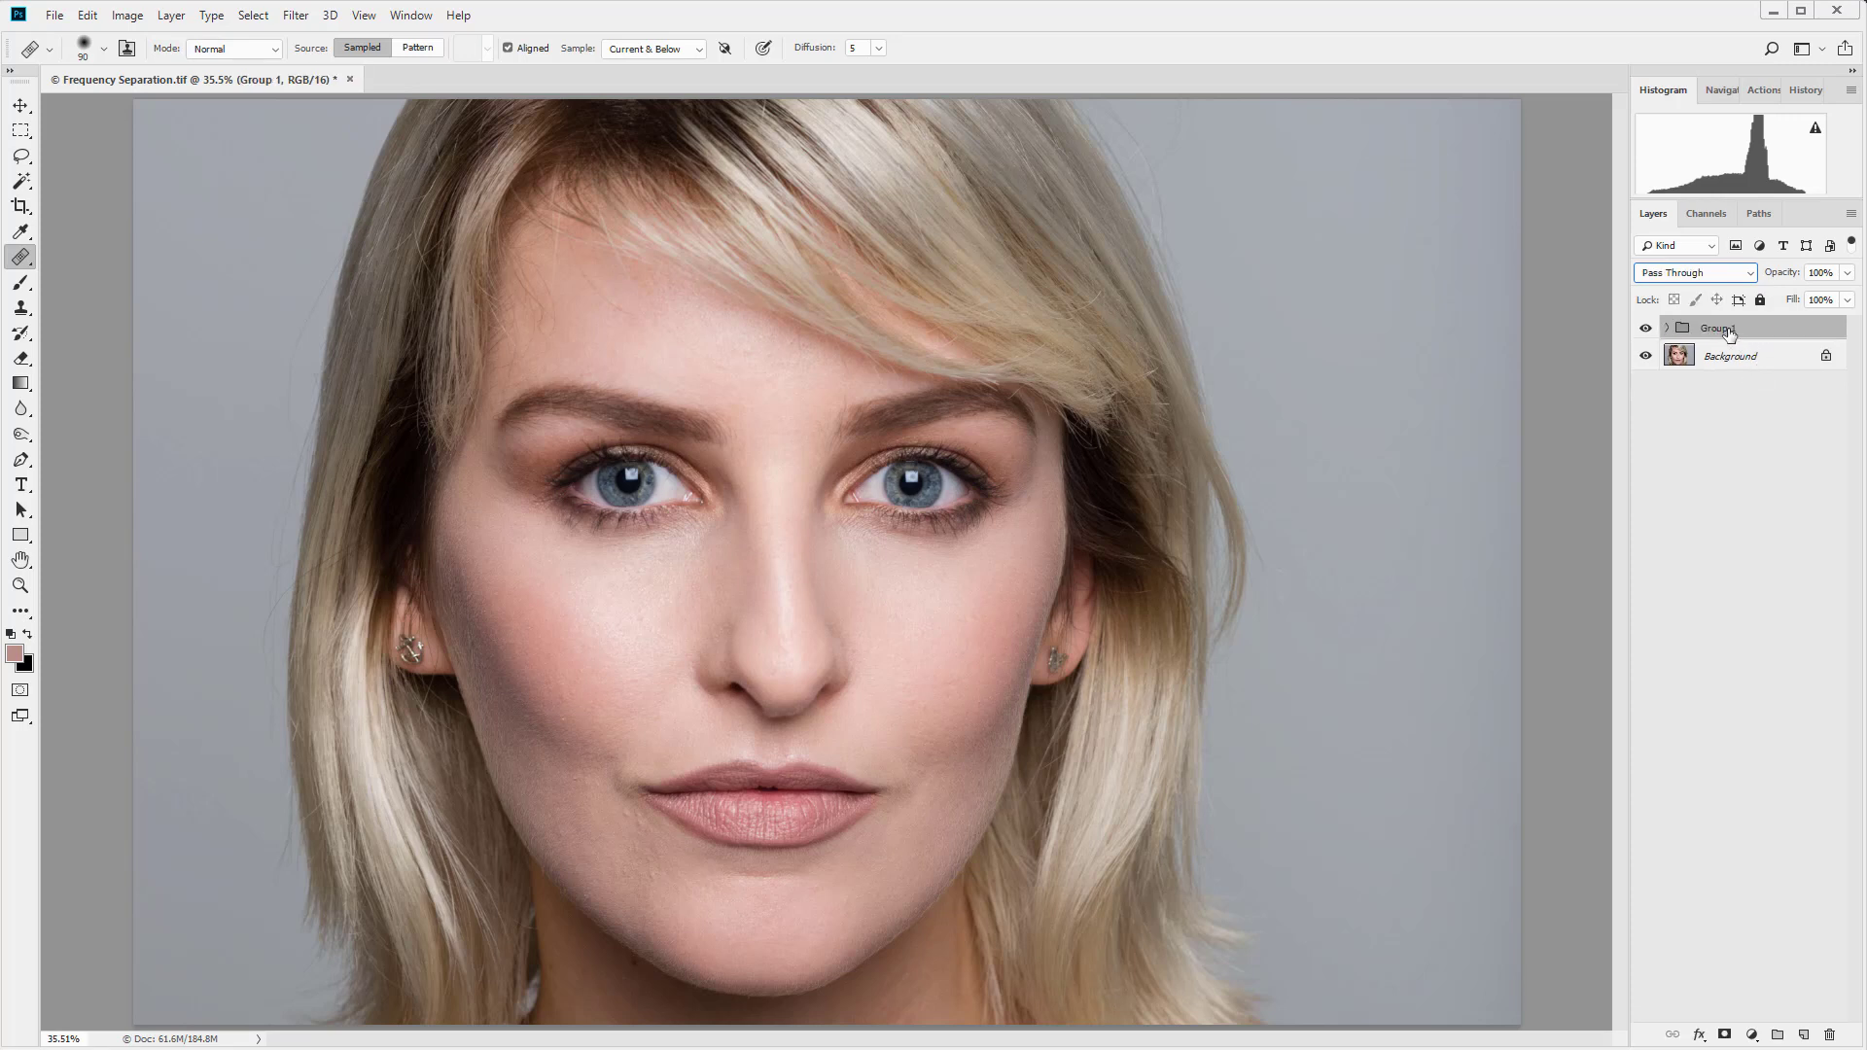
double_click(1732, 330)
text(Frequency Separation)
key(Return)
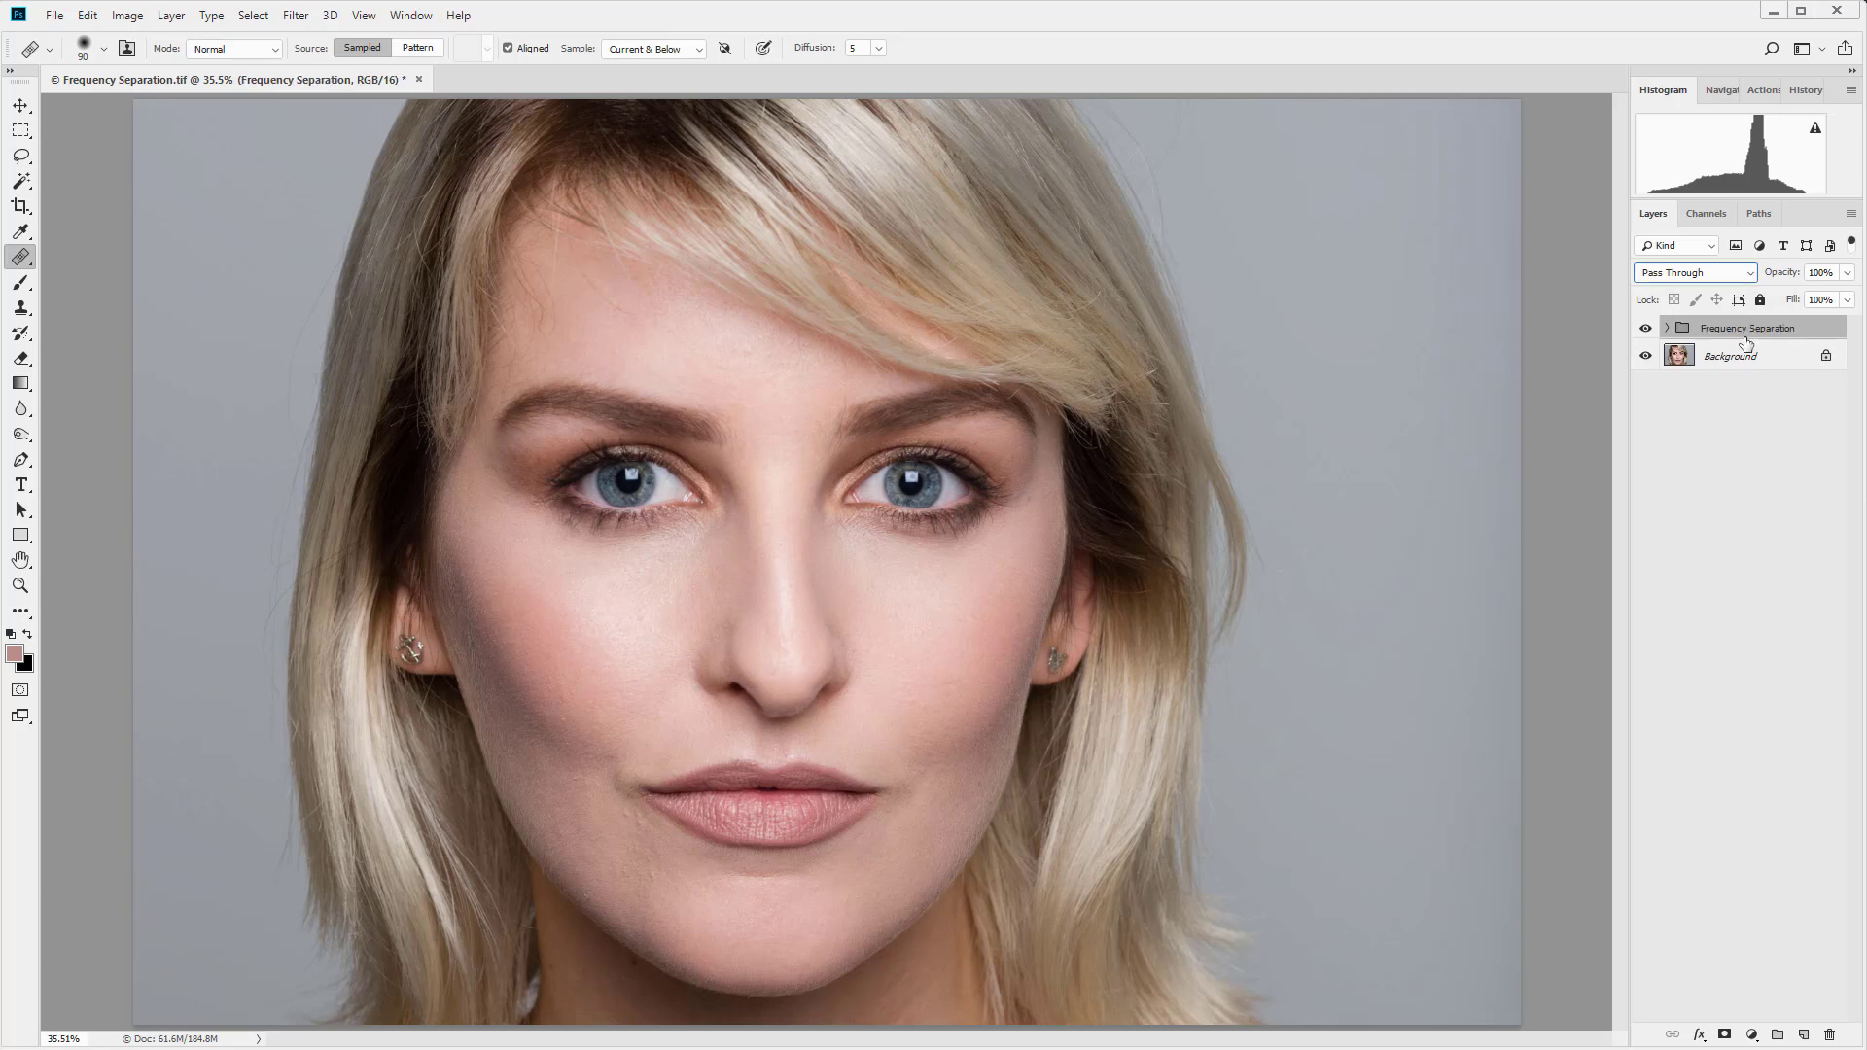
- Expand the Frequency Separation group, hide its High Frequency layer and make the Low Frequency layer active
click(1666, 329)
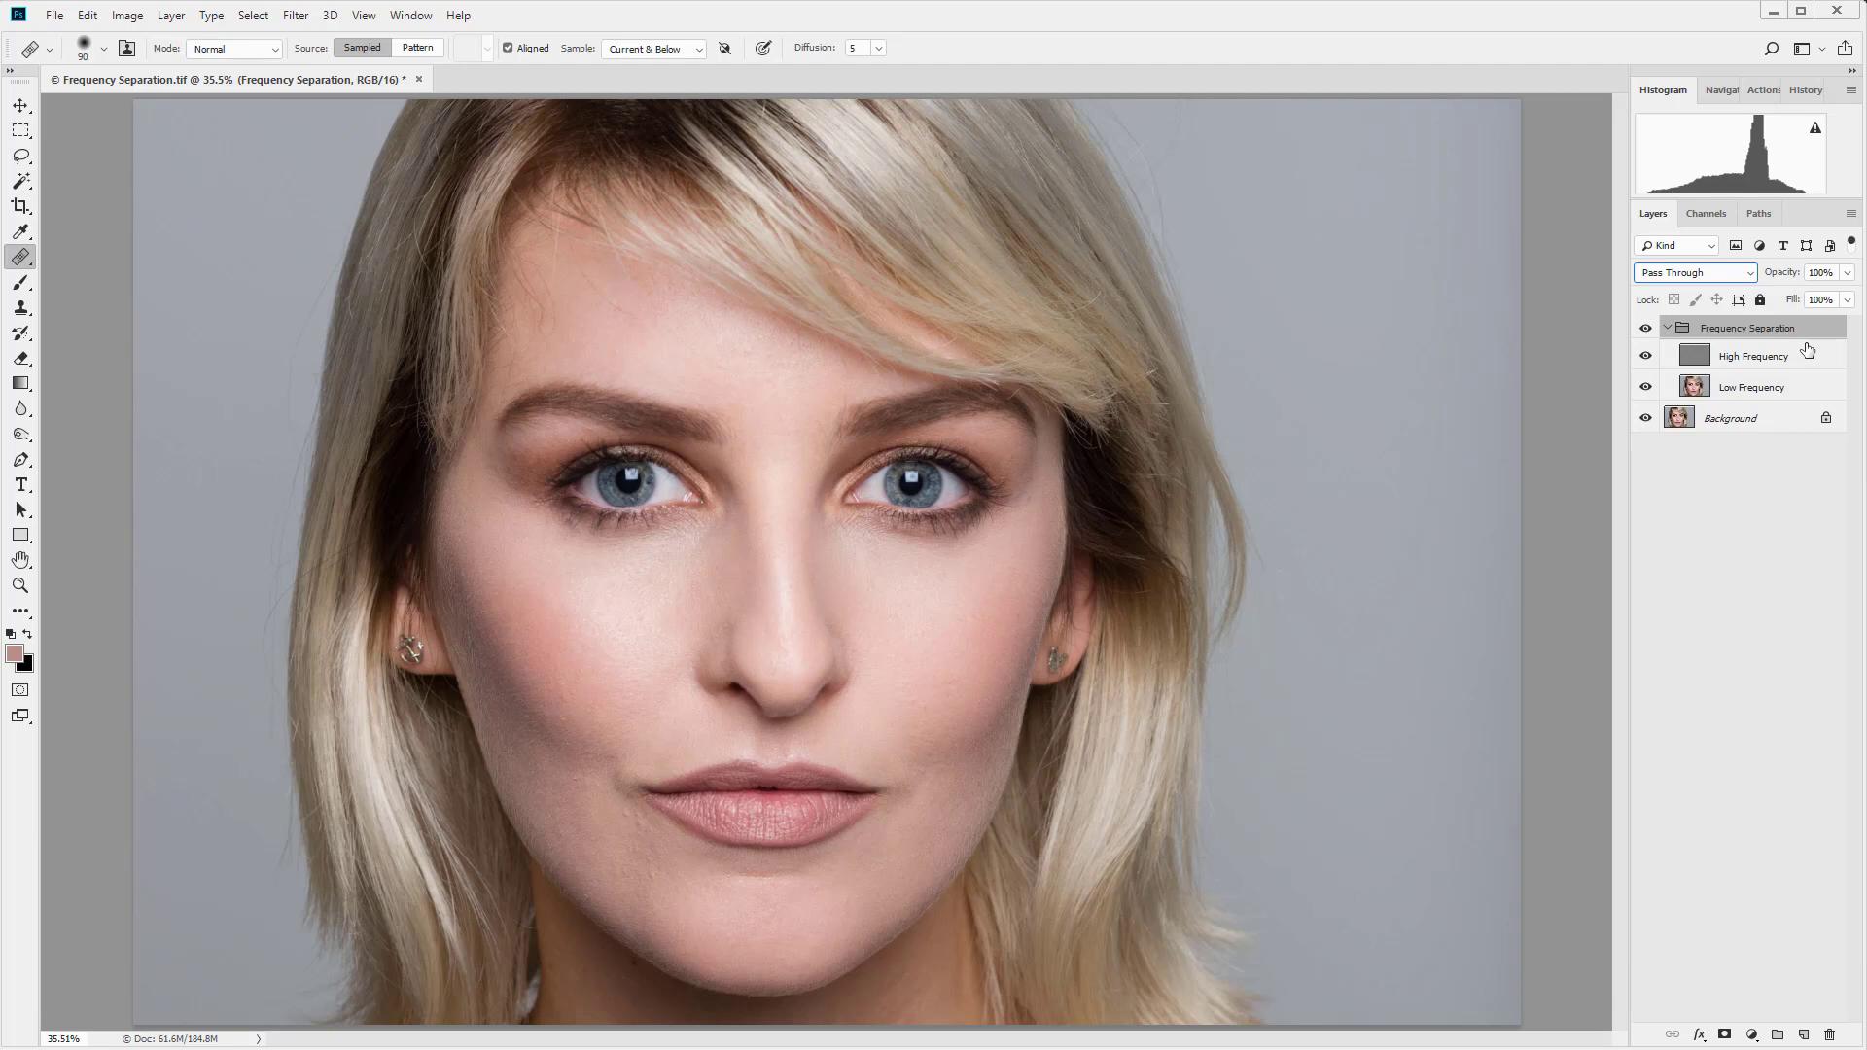
click(1647, 358)
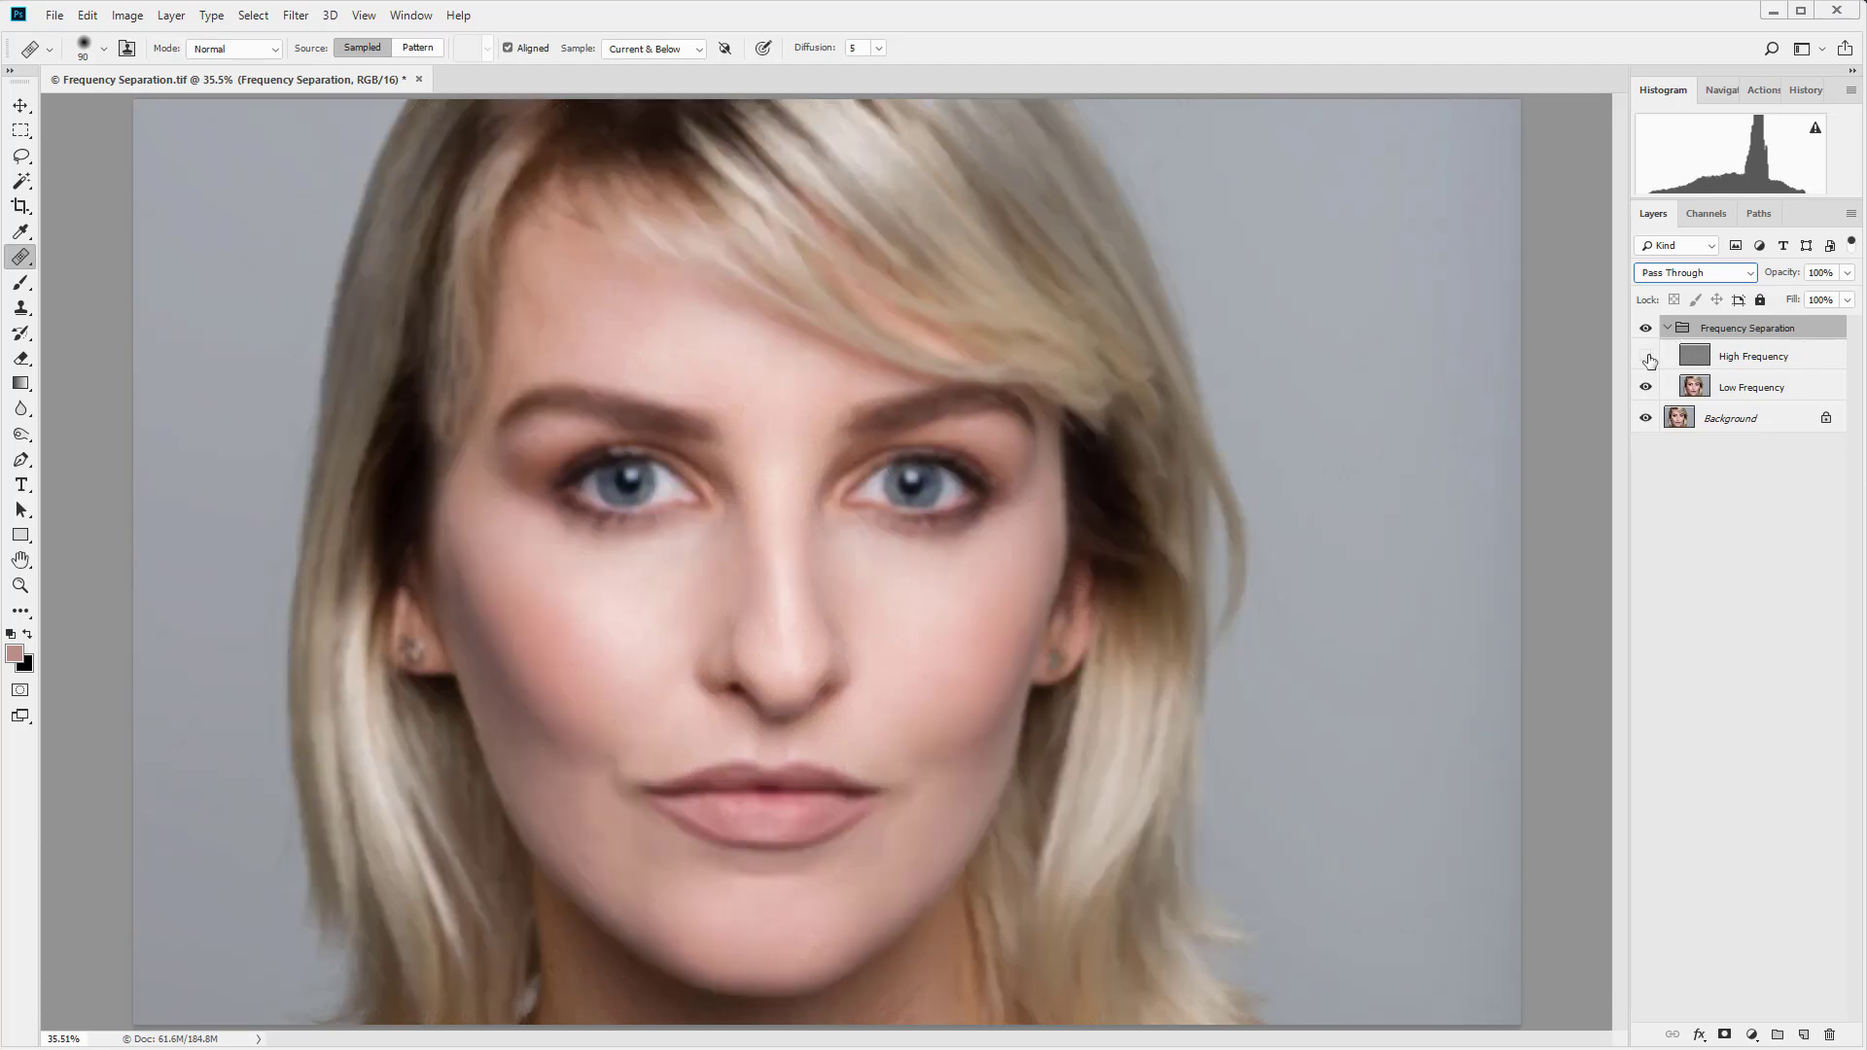
click(1755, 391)
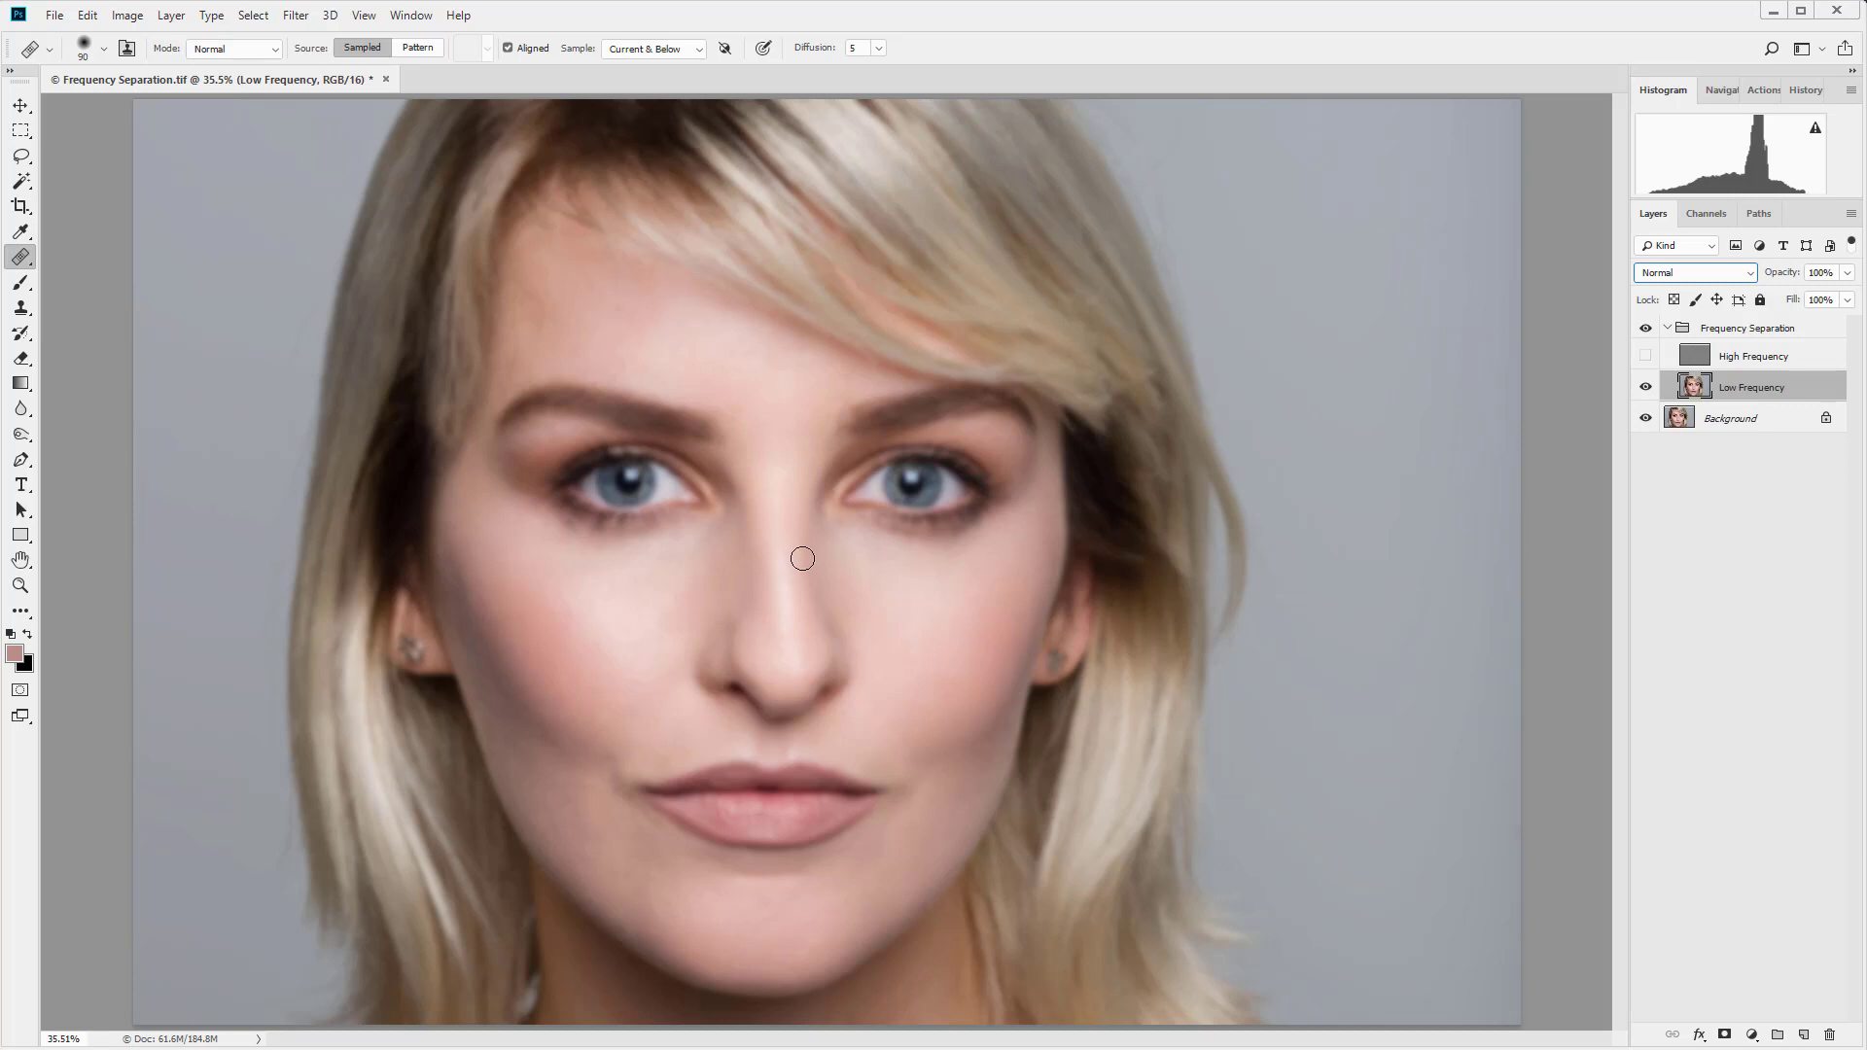
- Set up the Brush tool with 15% opacity and a size of 150 pixels for retouching the face
key(z)
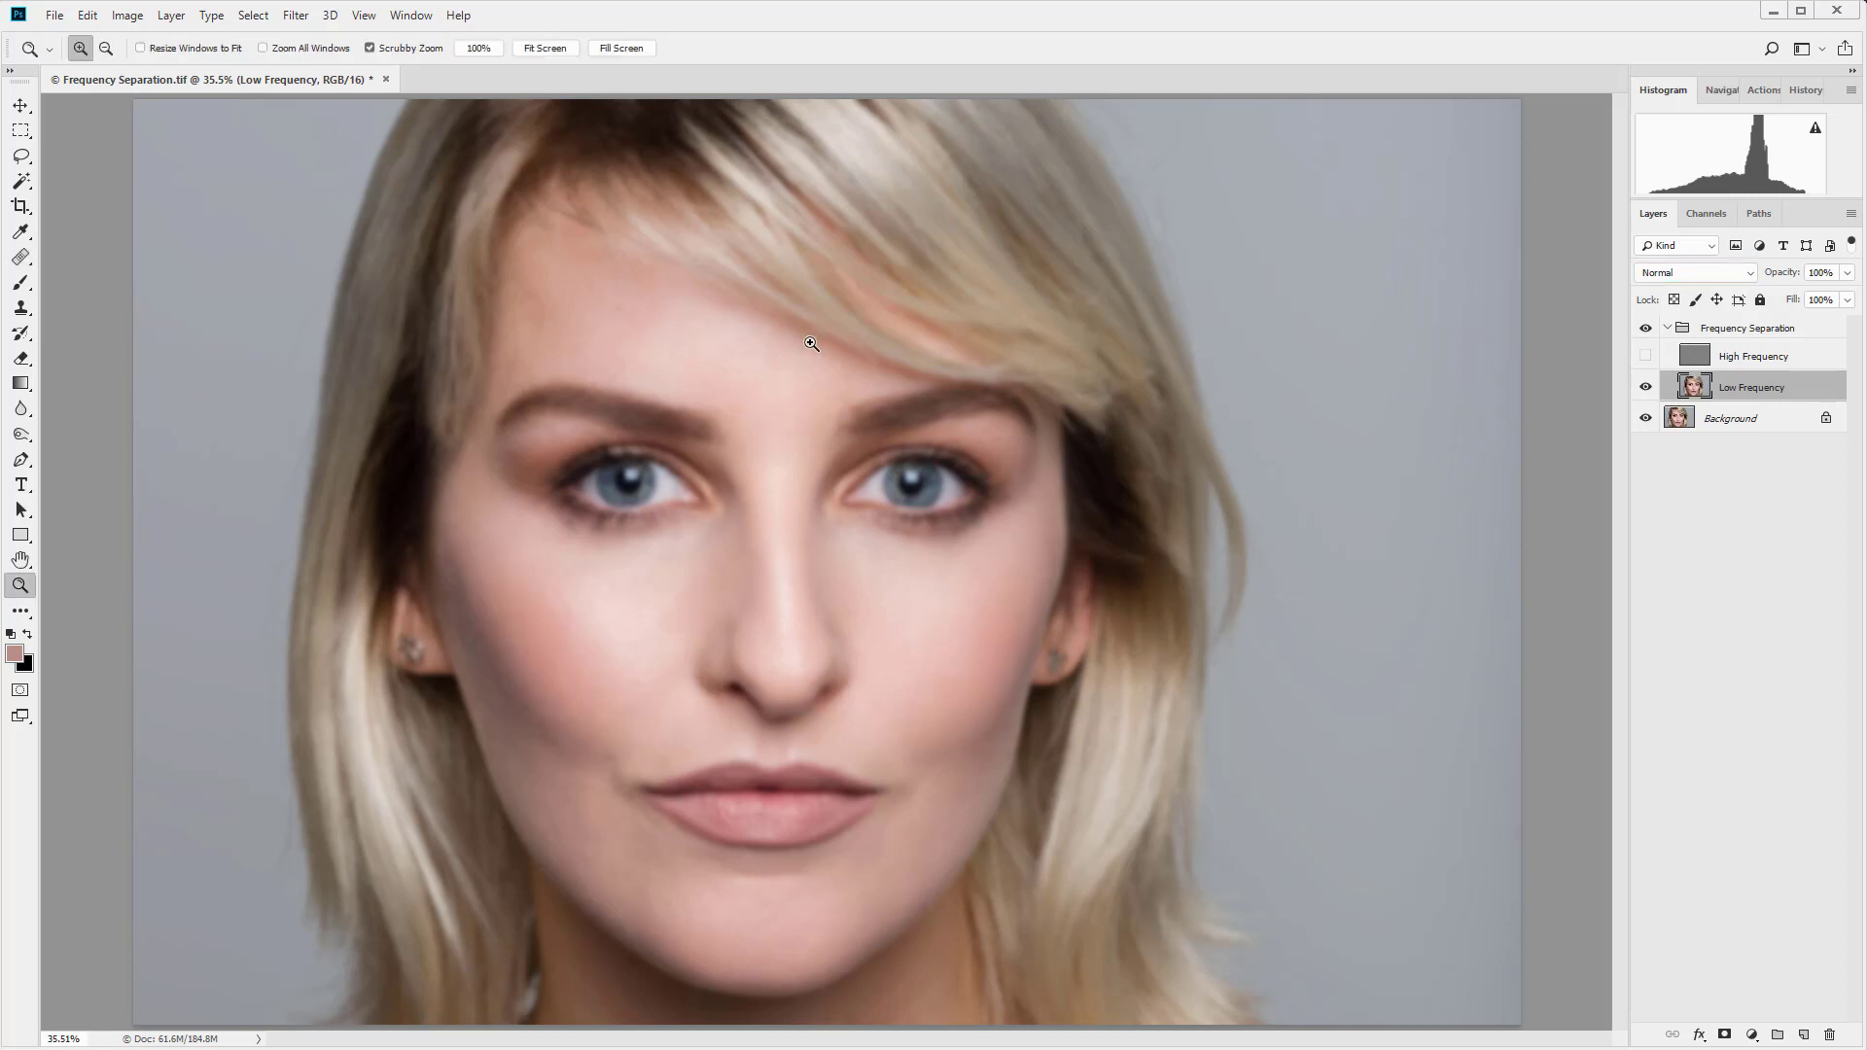
click(769, 381)
click(764, 386)
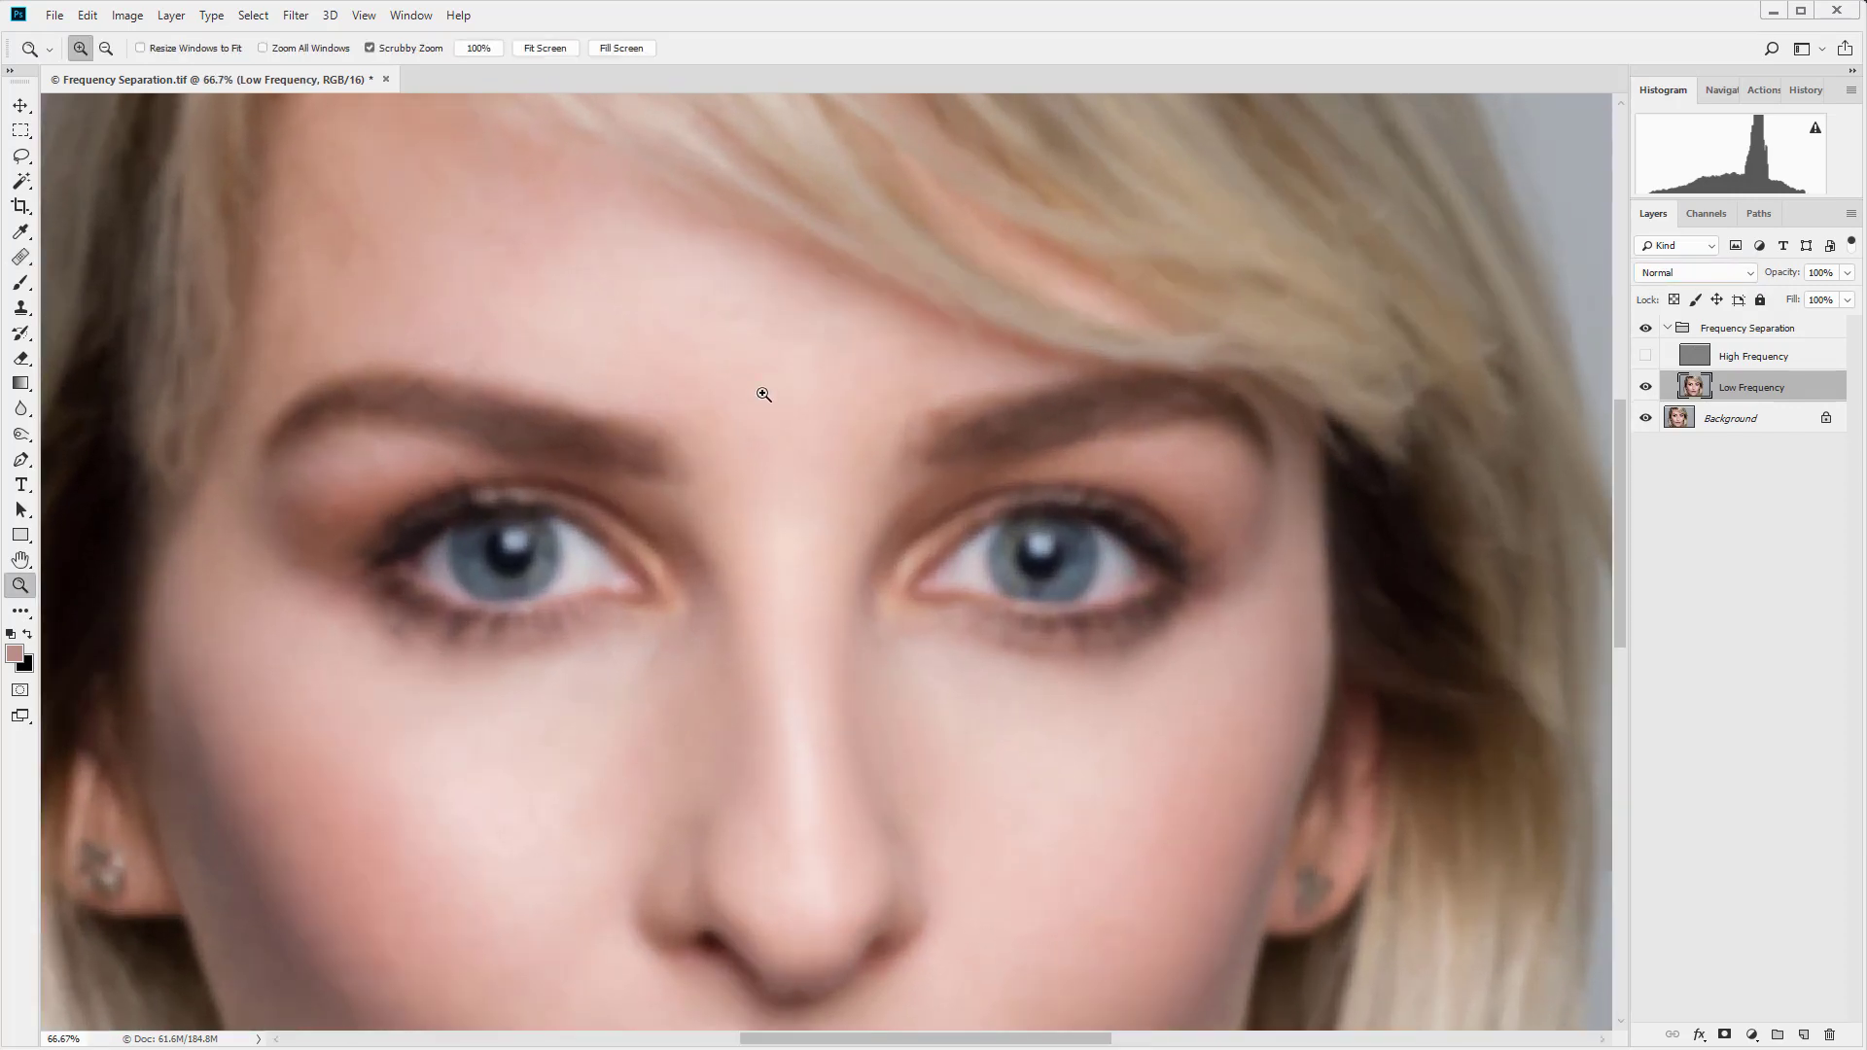
drag(762, 388, 878, 331)
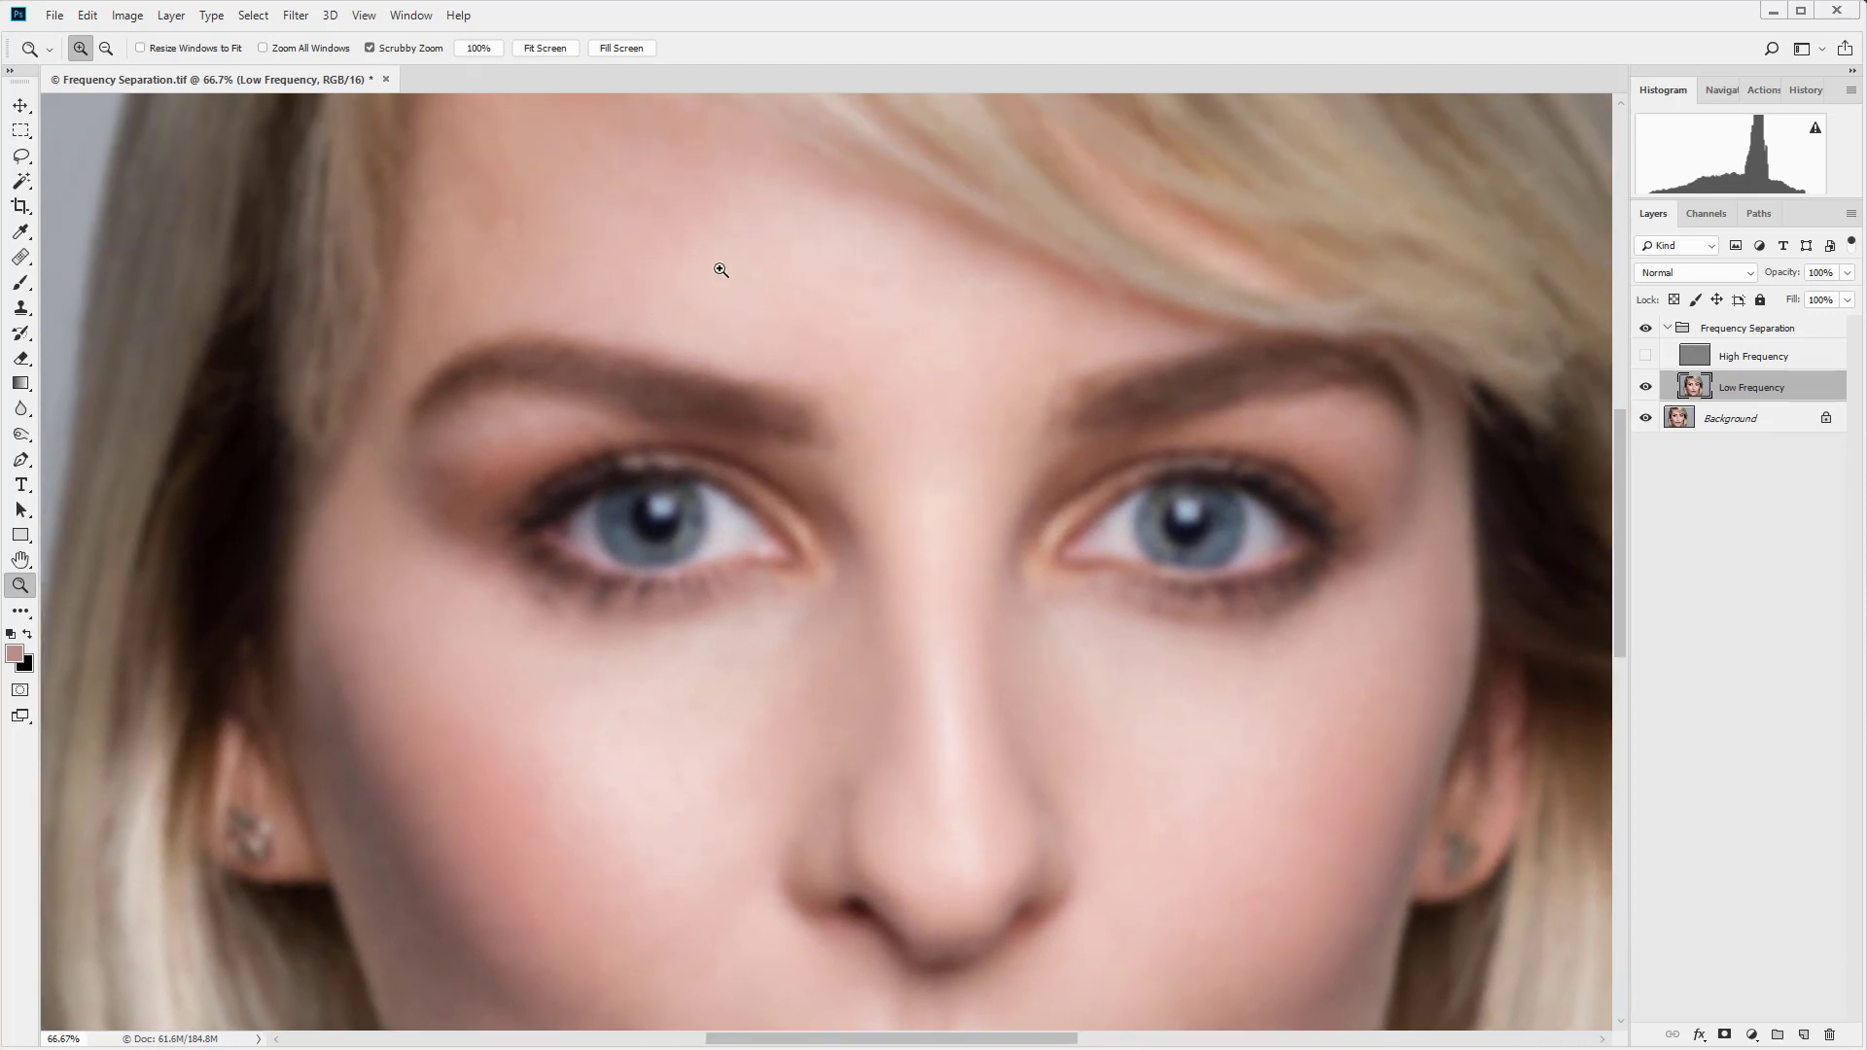
drag(892, 571, 888, 288)
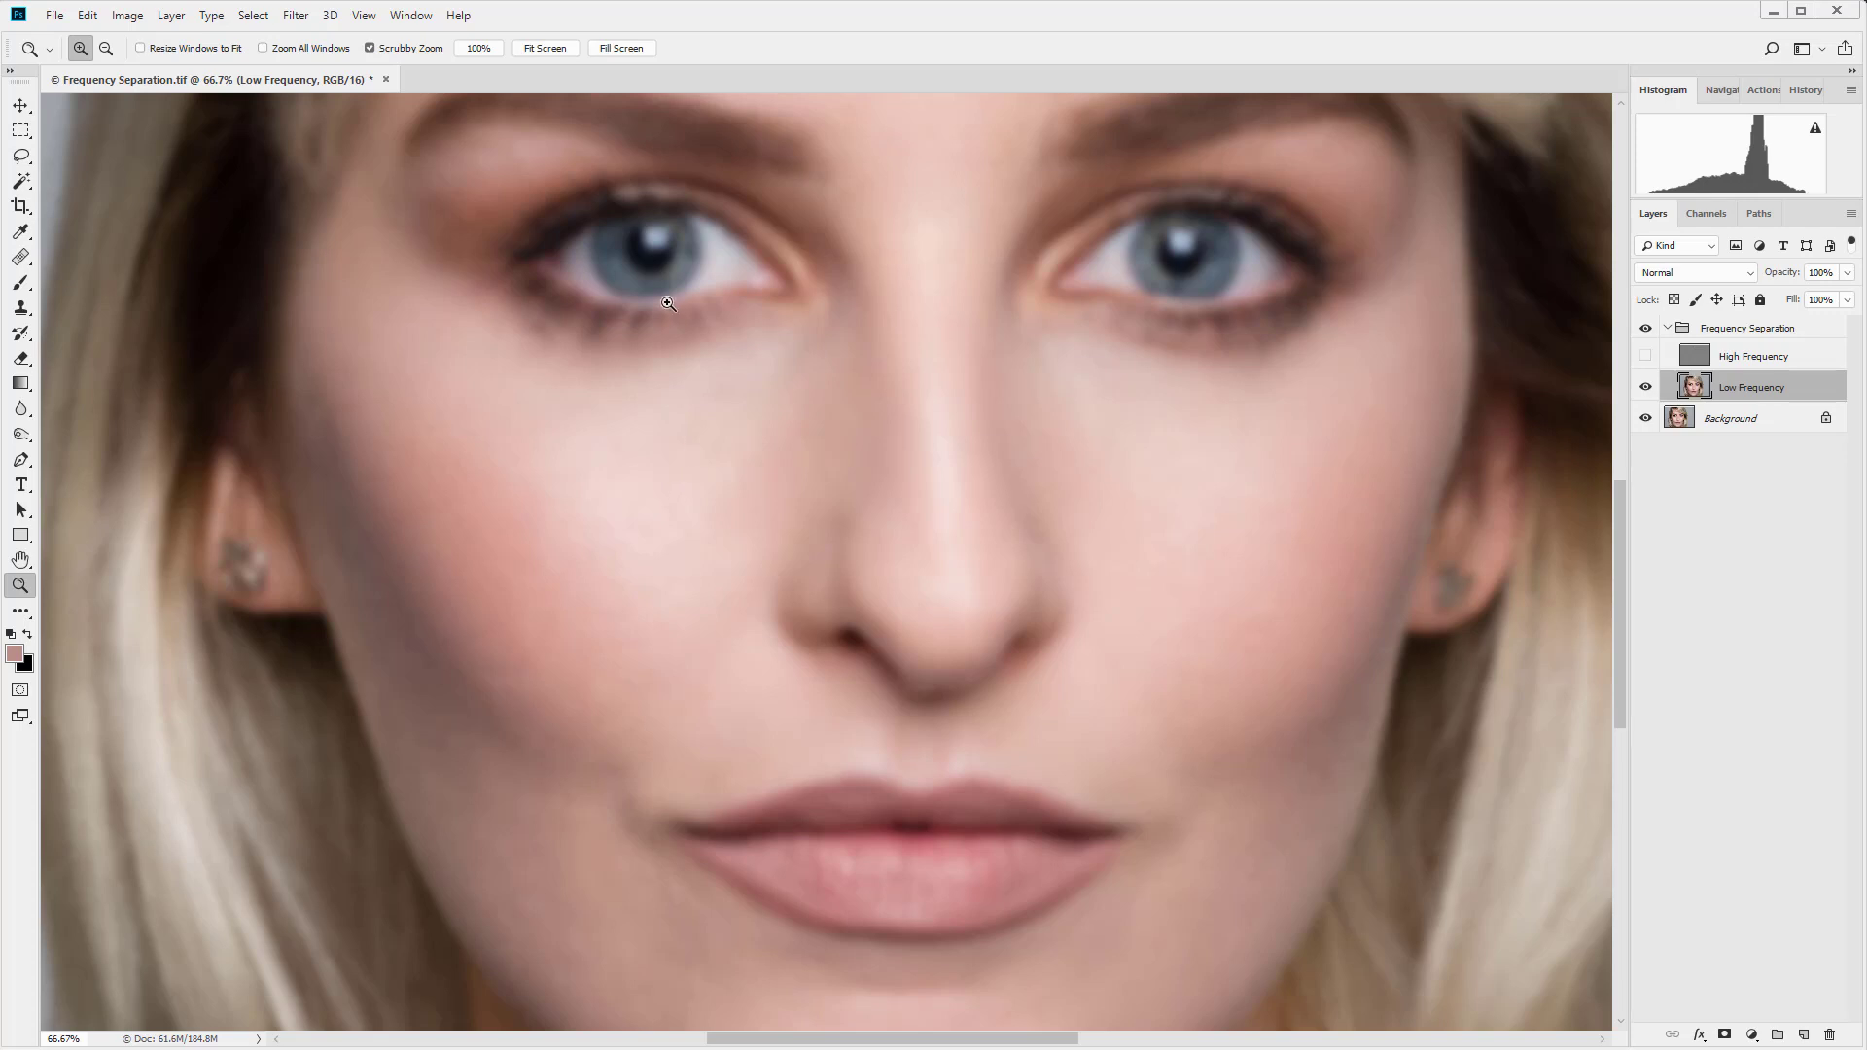
key(b)
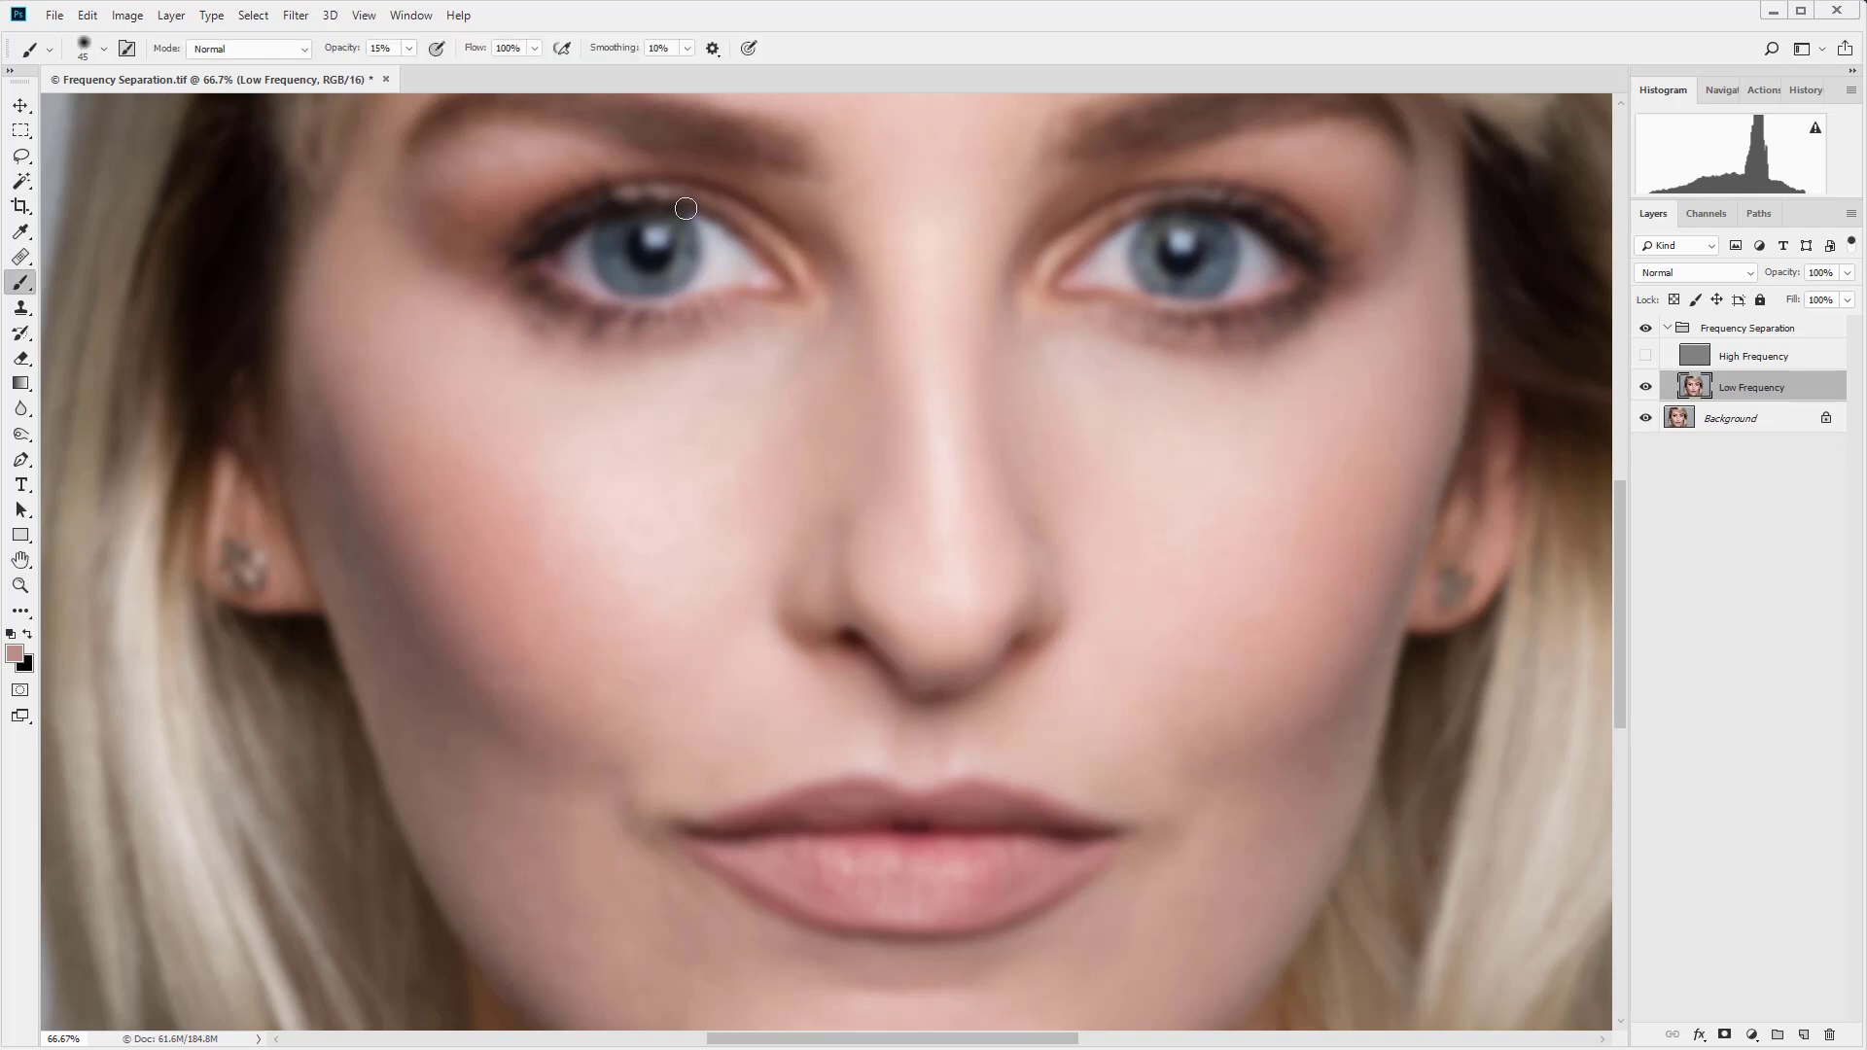
click(408, 49)
click(410, 53)
key(Return)
key(bracketright)
key(bracketright)
key(bracketright)
key(bracketright)
key(bracketright)
key(bracketright)
key(bracketright)
key(bracketright)
- Even out the tones on the cheek below the left-hand eye by painting with skin colors sampled nearby on the Low Frequency layer
alt+click(544, 528)
mouse_move(561, 531)
mouse_down()
mouse_move(617, 469)
mouse_move(579, 427)
mouse_move(667, 582)
mouse_move(628, 485)
mouse_up()
alt+click(543, 529)
mouse_move(544, 528)
mouse_down()
mouse_move(616, 468)
mouse_move(589, 477)
mouse_move(575, 451)
mouse_move(682, 476)
mouse_move(724, 408)
mouse_move(571, 460)
mouse_move(667, 583)
mouse_move(638, 505)
mouse_move(558, 484)
mouse_move(669, 399)
mouse_move(574, 401)
mouse_up()
alt+click(698, 473)
mouse_move(634, 491)
mouse_down()
mouse_move(614, 452)
mouse_move(683, 520)
mouse_move(607, 490)
mouse_move(579, 504)
mouse_move(625, 529)
mouse_up()
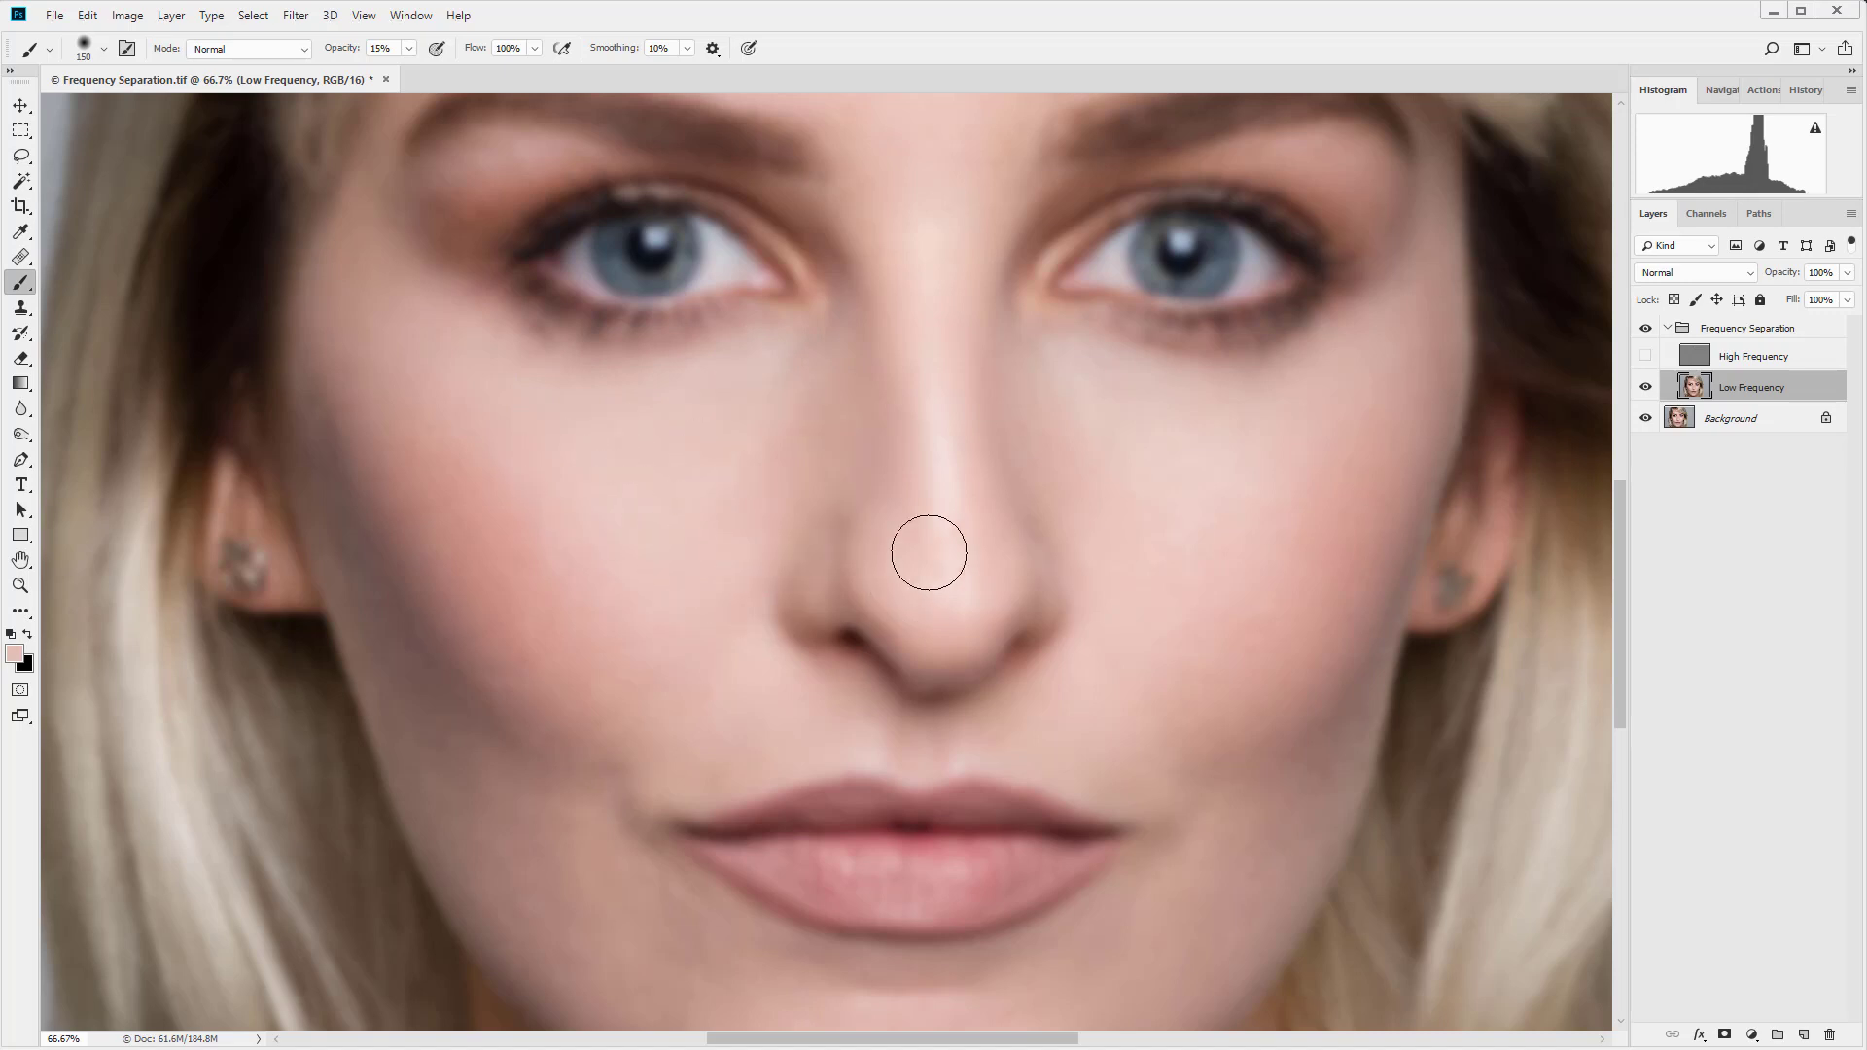
mouse_move(721, 445)
mouse_down()
mouse_move(691, 425)
mouse_move(722, 452)
mouse_up()
alt+click(735, 429)
mouse_move(754, 381)
mouse_down()
mouse_move(686, 490)
mouse_move(684, 634)
mouse_up()
alt+click(651, 575)
mouse_move(564, 465)
mouse_down()
mouse_move(630, 521)
mouse_move(662, 457)
mouse_up()
- Smooth the right-hand cheek and the area under that eye by painting with a skin color sampled beside the nose
alt+click(1080, 497)
mouse_move(1127, 555)
mouse_down()
mouse_move(1183, 574)
mouse_move(1188, 418)
mouse_move(1153, 405)
mouse_up()
mouse_move(1083, 364)
mouse_down()
mouse_move(1109, 378)
mouse_move(1059, 357)
mouse_up()
mouse_move(1106, 375)
mouse_down()
mouse_move(1067, 354)
mouse_move(1114, 387)
mouse_up()
- Even out the tones along the nose with a 90-pixel brush, painting with a skin color sampled from its side
key([)
key([)
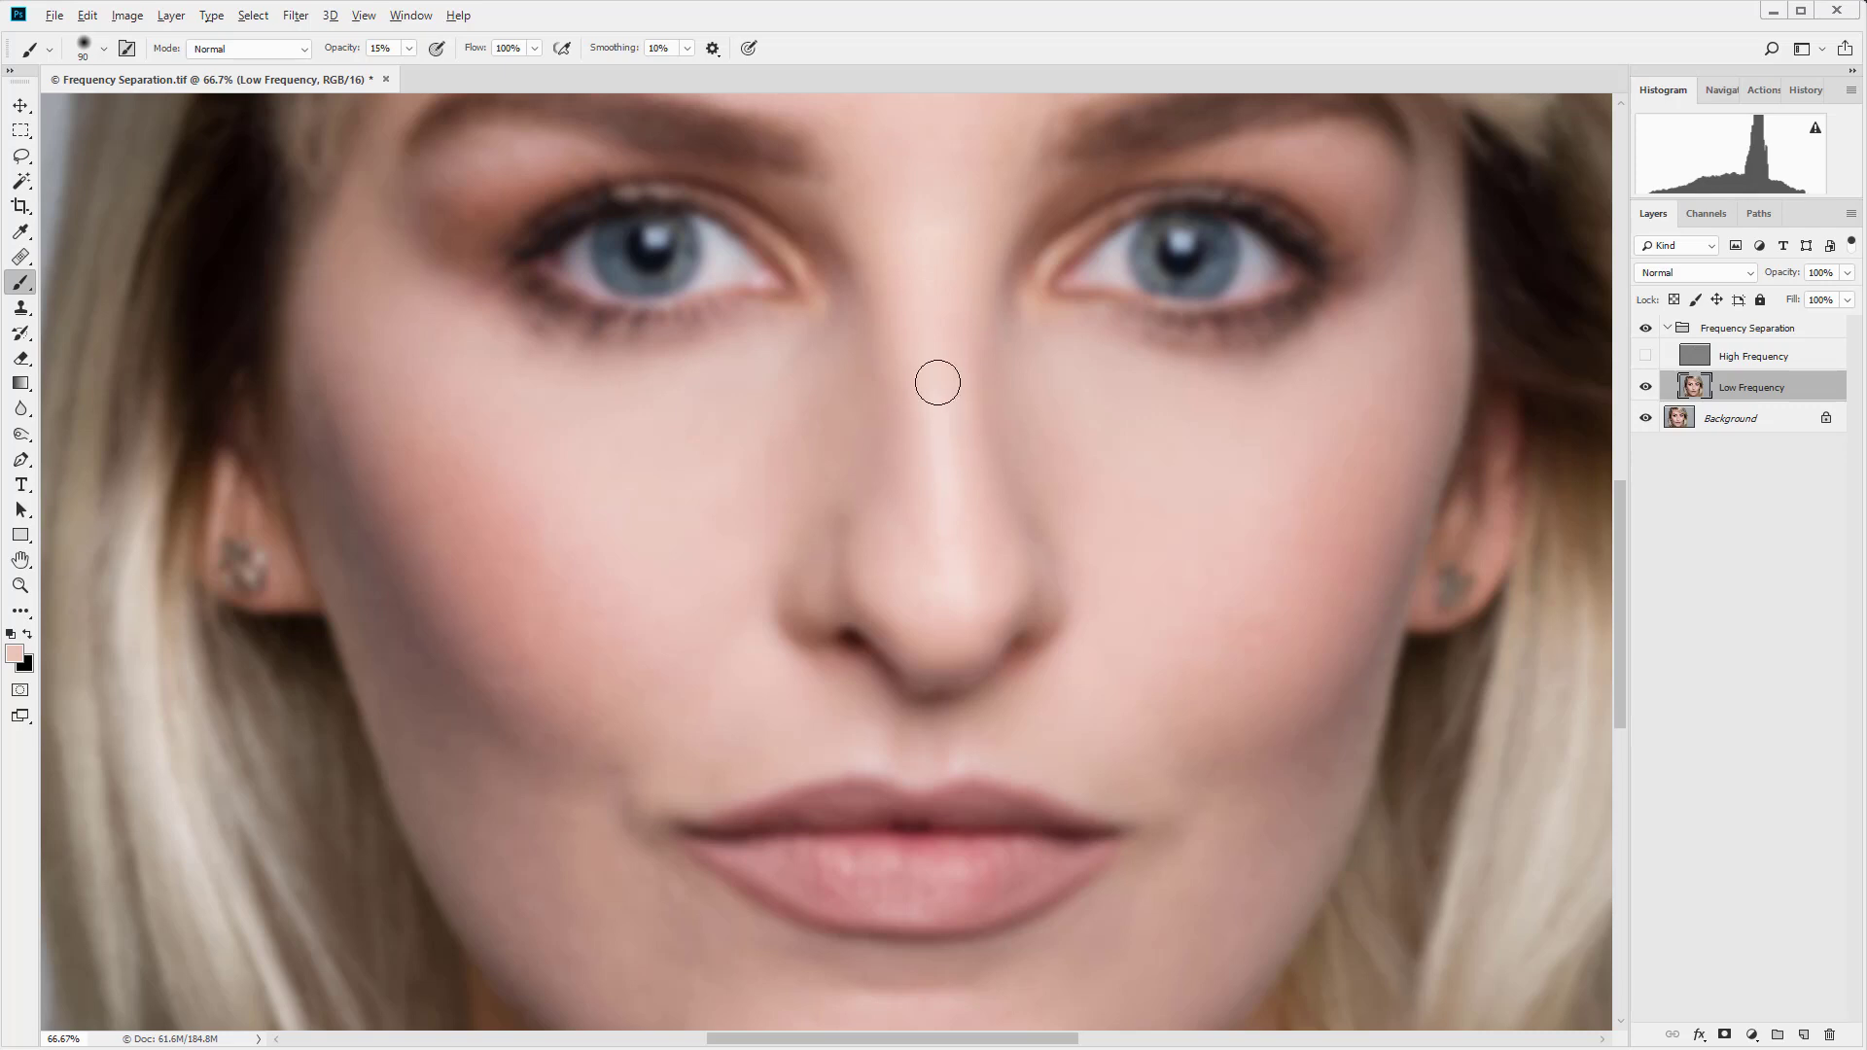
alt+click(991, 537)
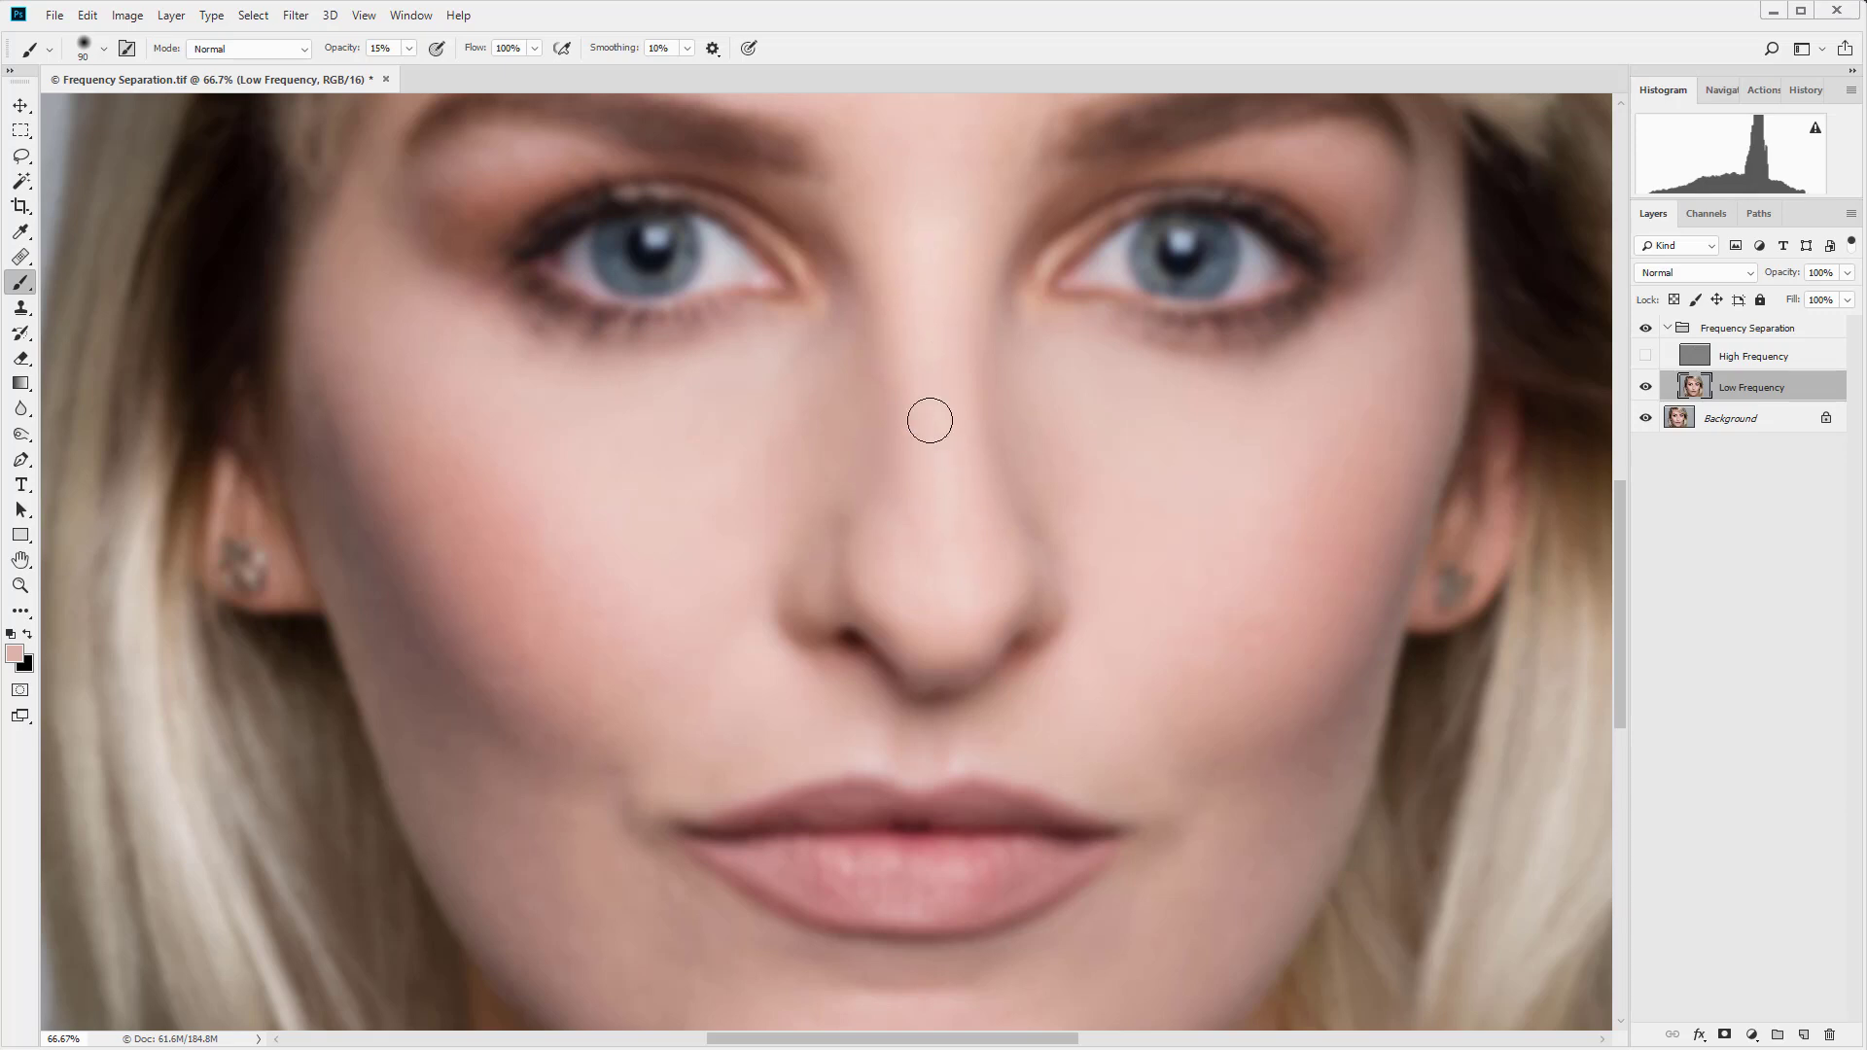
- Smooth the forehead tones on the Low Frequency layer using a 150-pixel brush and a lighter skin color
drag(959, 272, 958, 587)
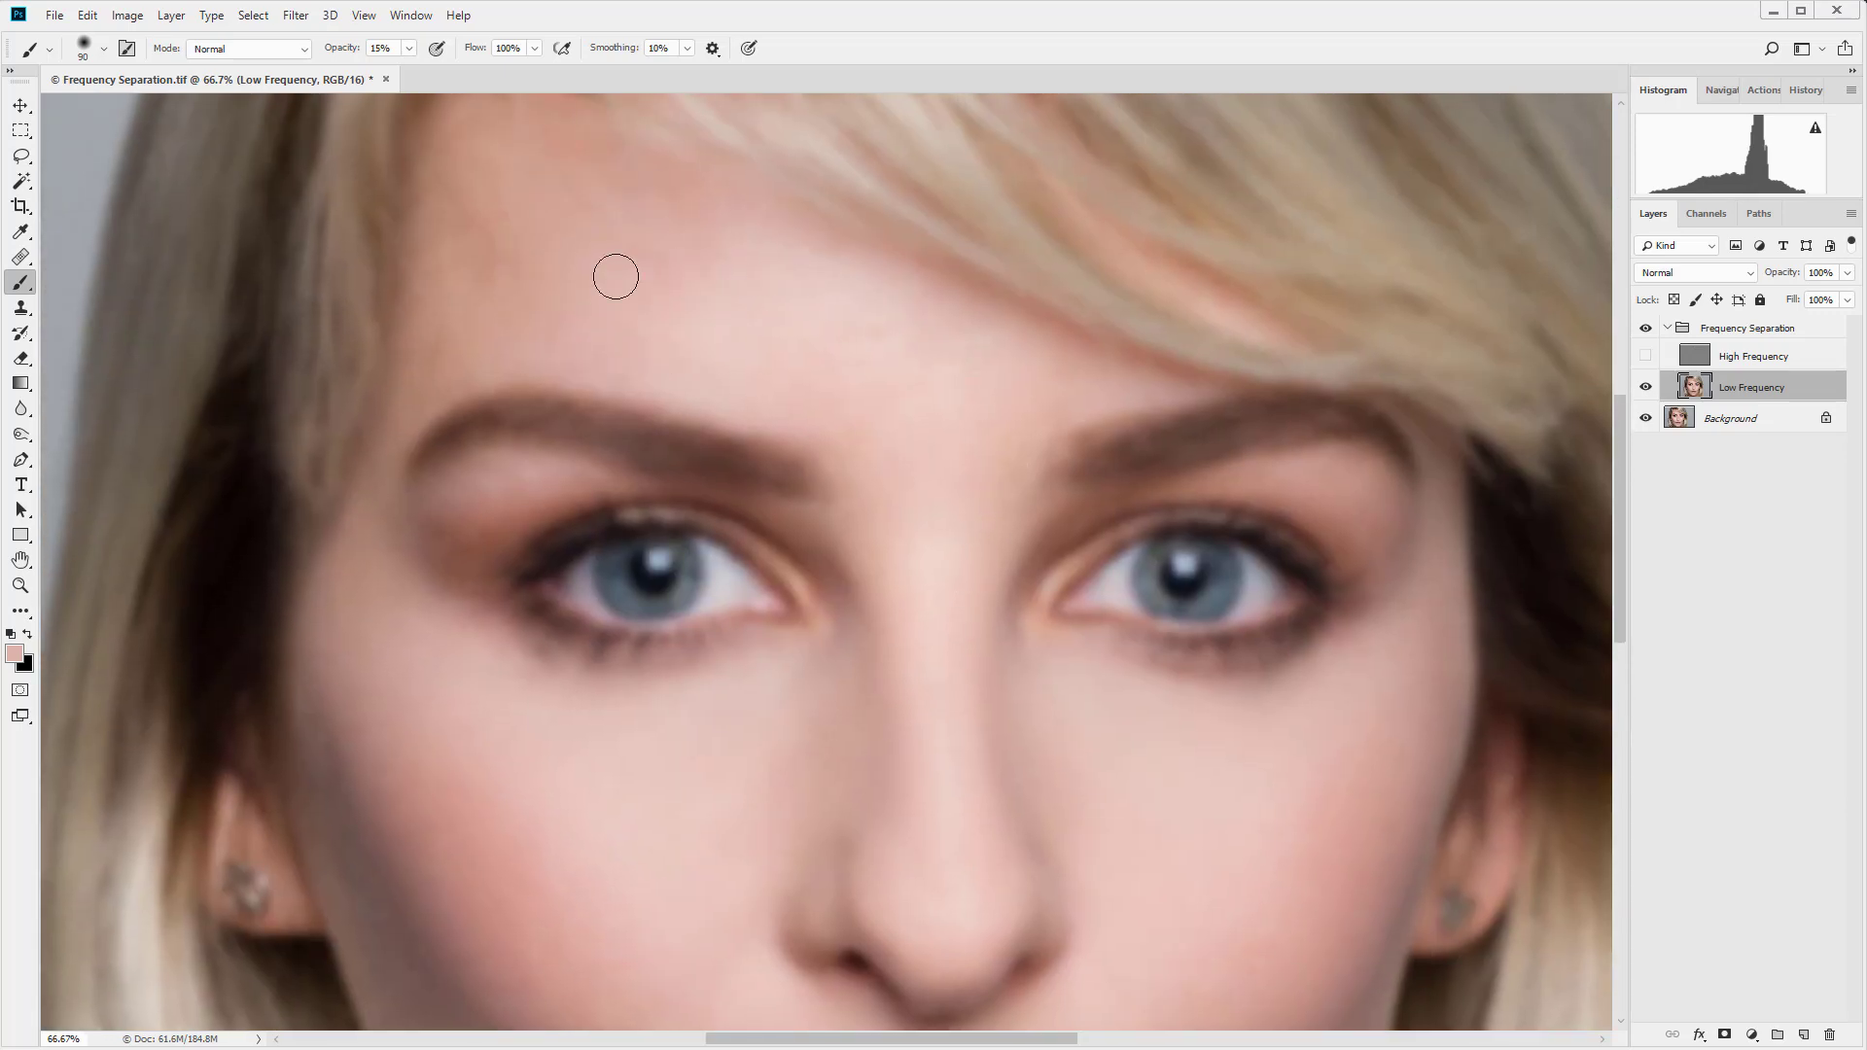
key(bracketright)
key(bracketright)
key(bracketright)
- Show the High Frequency layer again and compare the face with and without the Frequency Separation group
click(1644, 356)
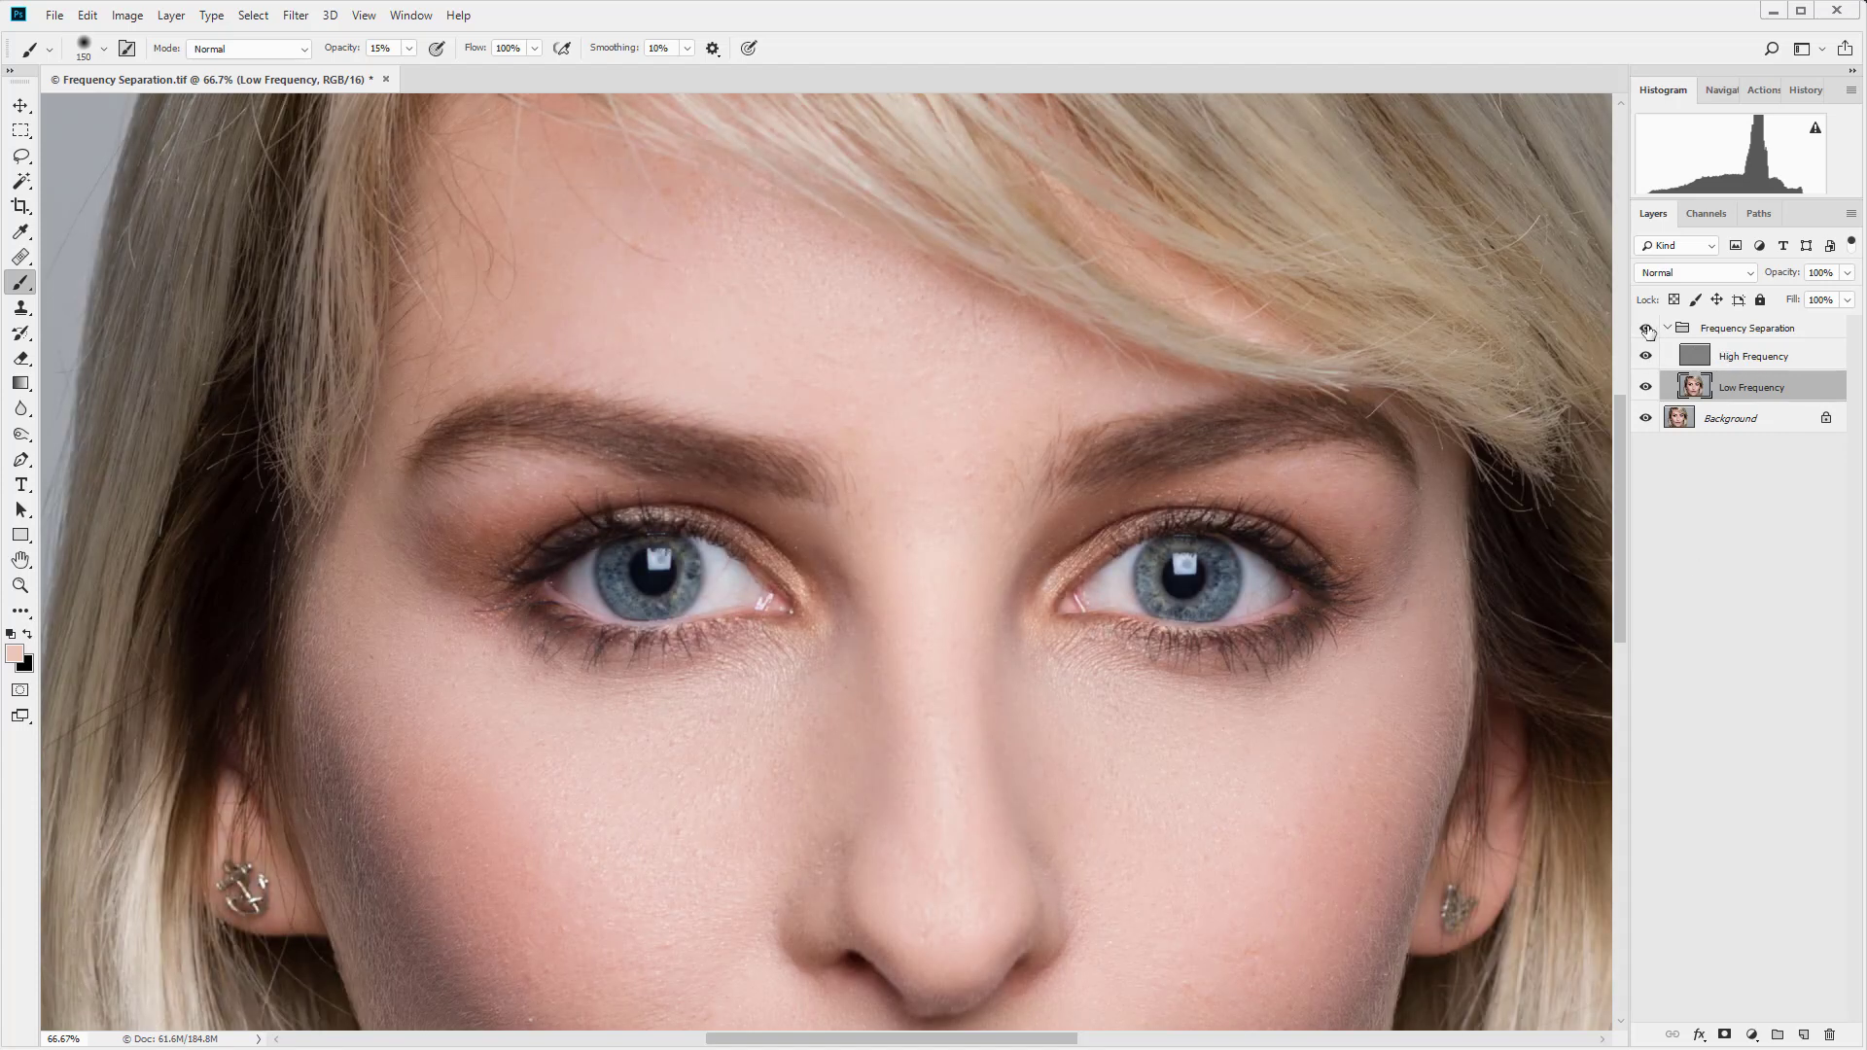
click(1646, 329)
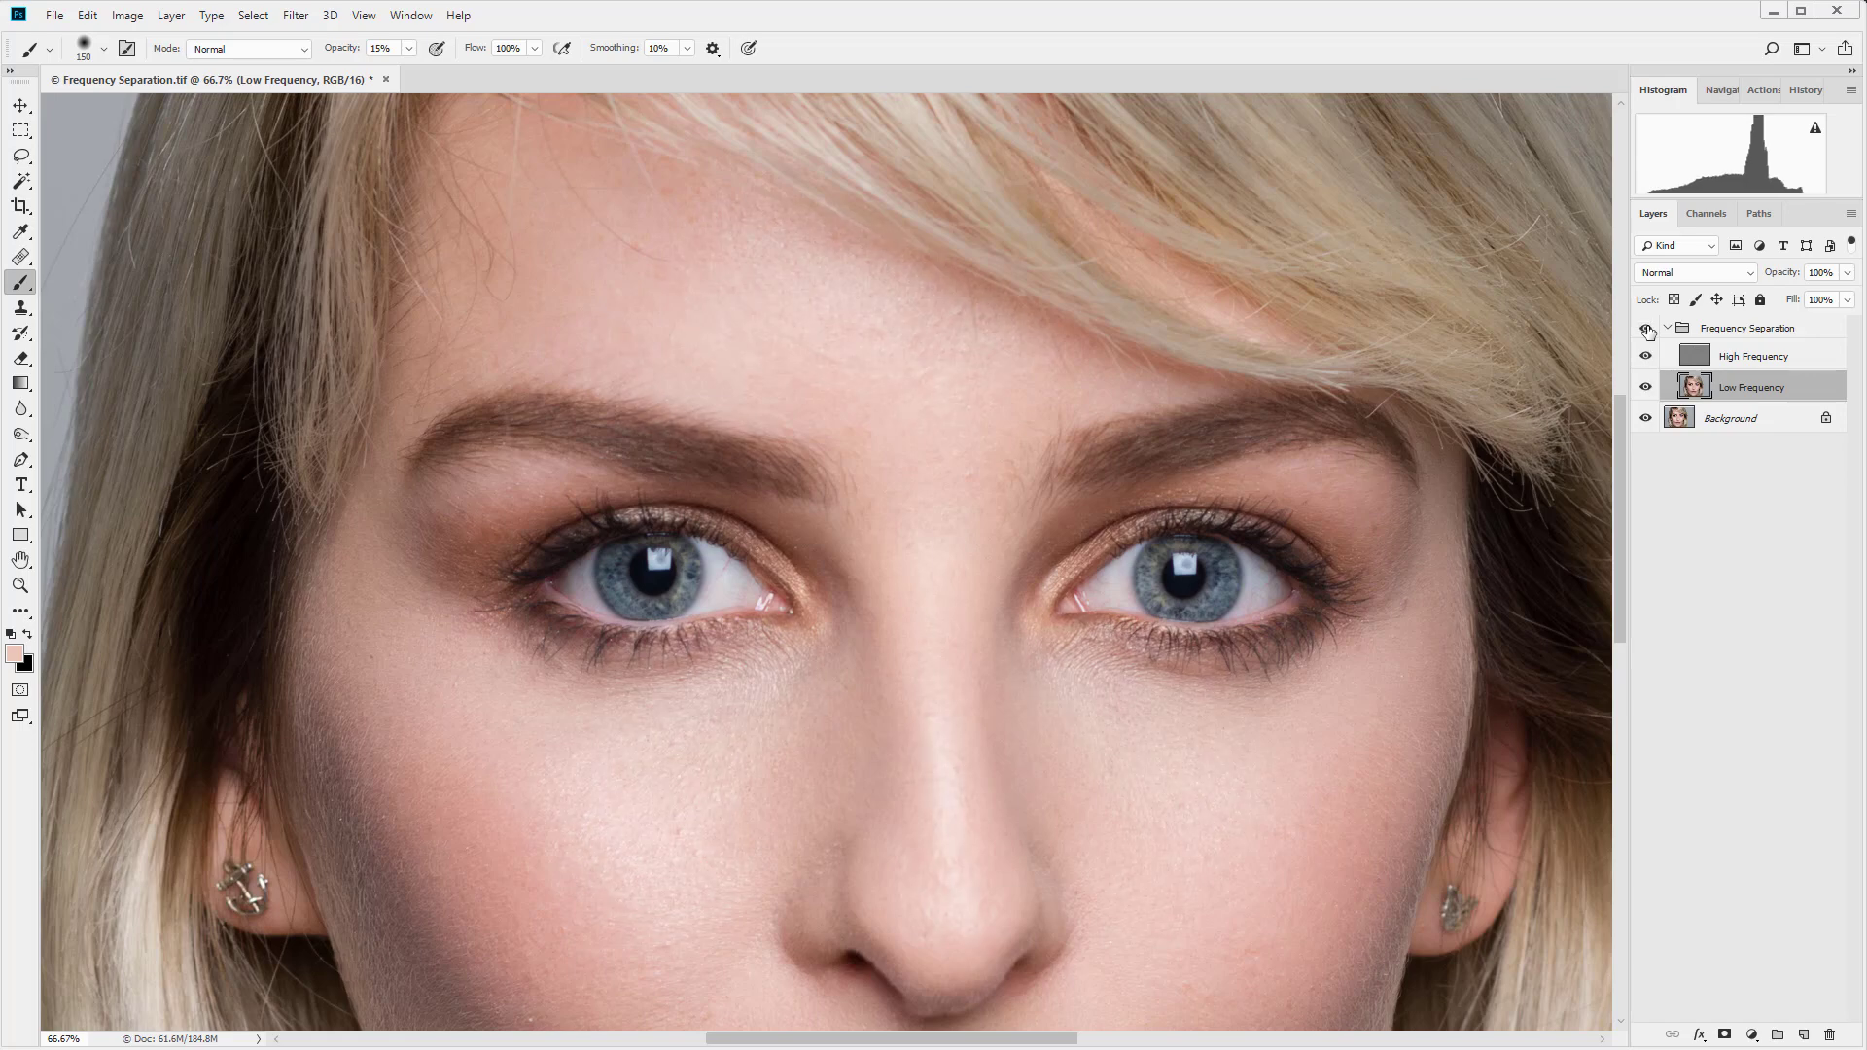
click(1646, 330)
click(1647, 329)
click(1647, 330)
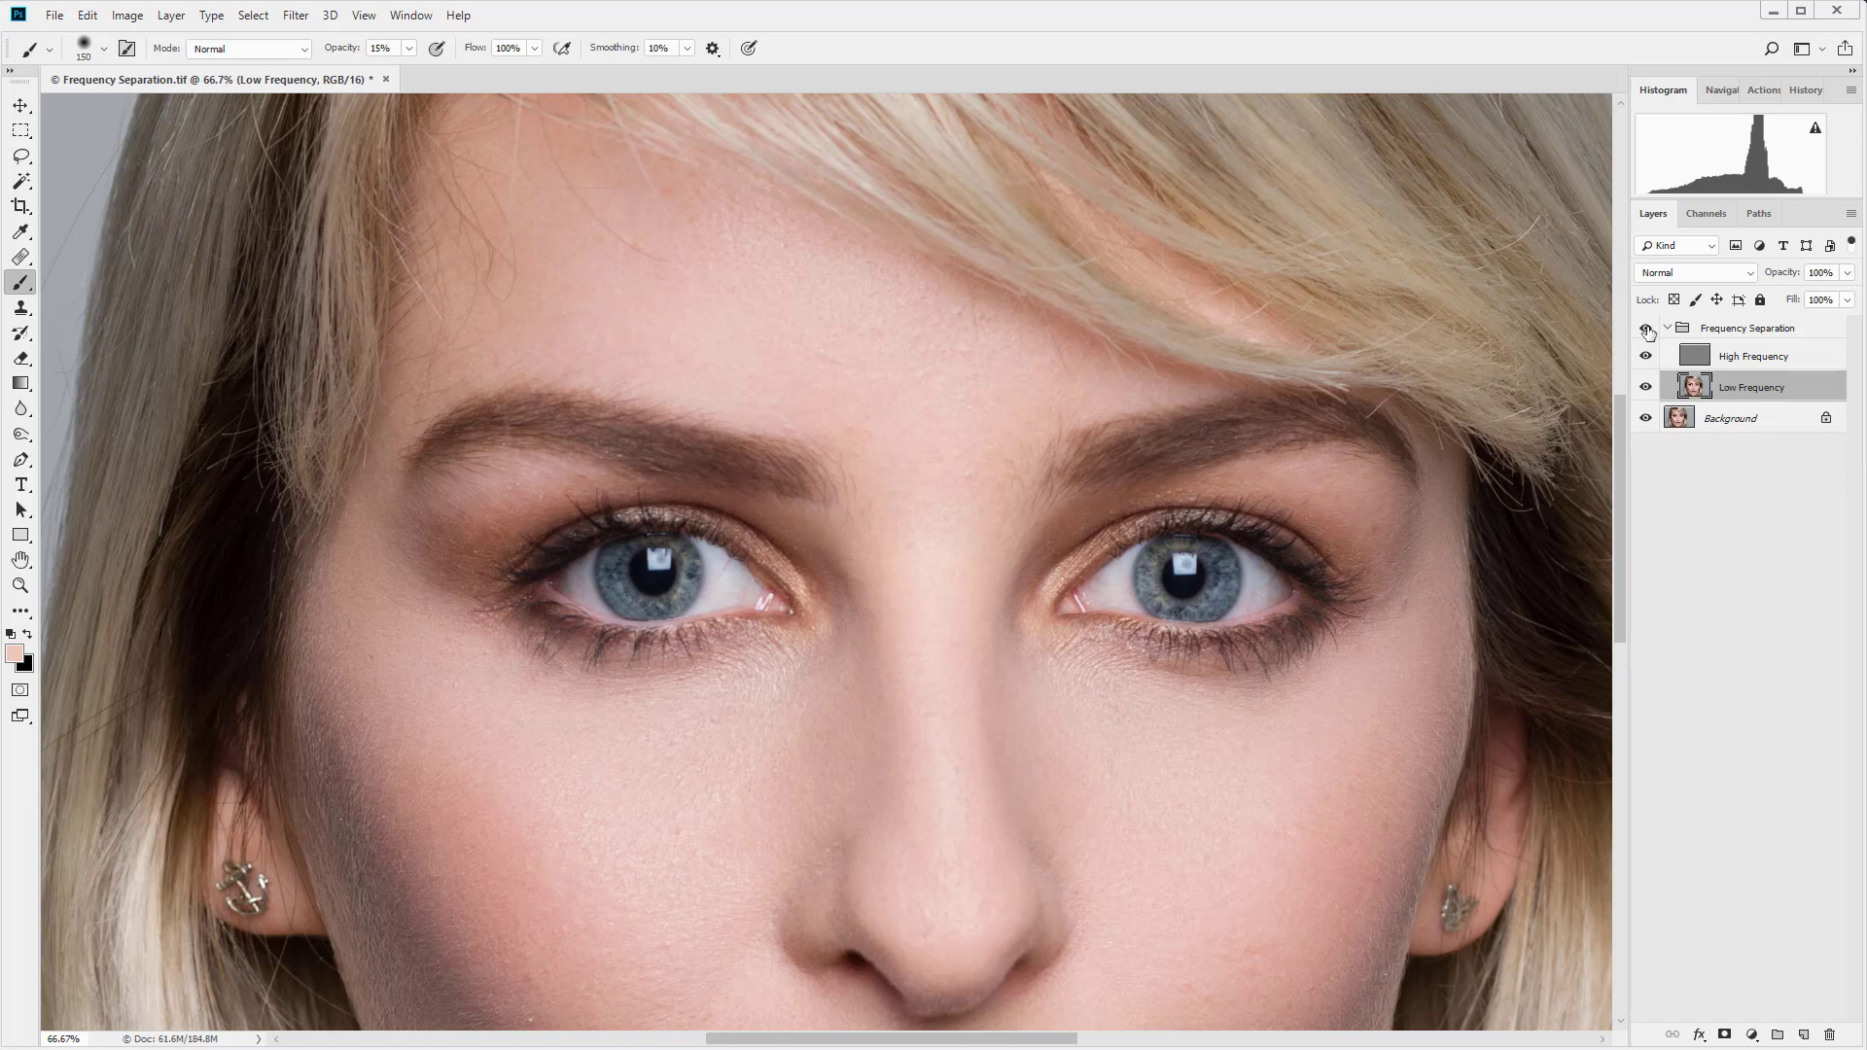
click(1647, 329)
click(1647, 329)
- Make the High Frequency layer active and set up the Clone Stamp with a hard 35-pixel brush
click(1755, 364)
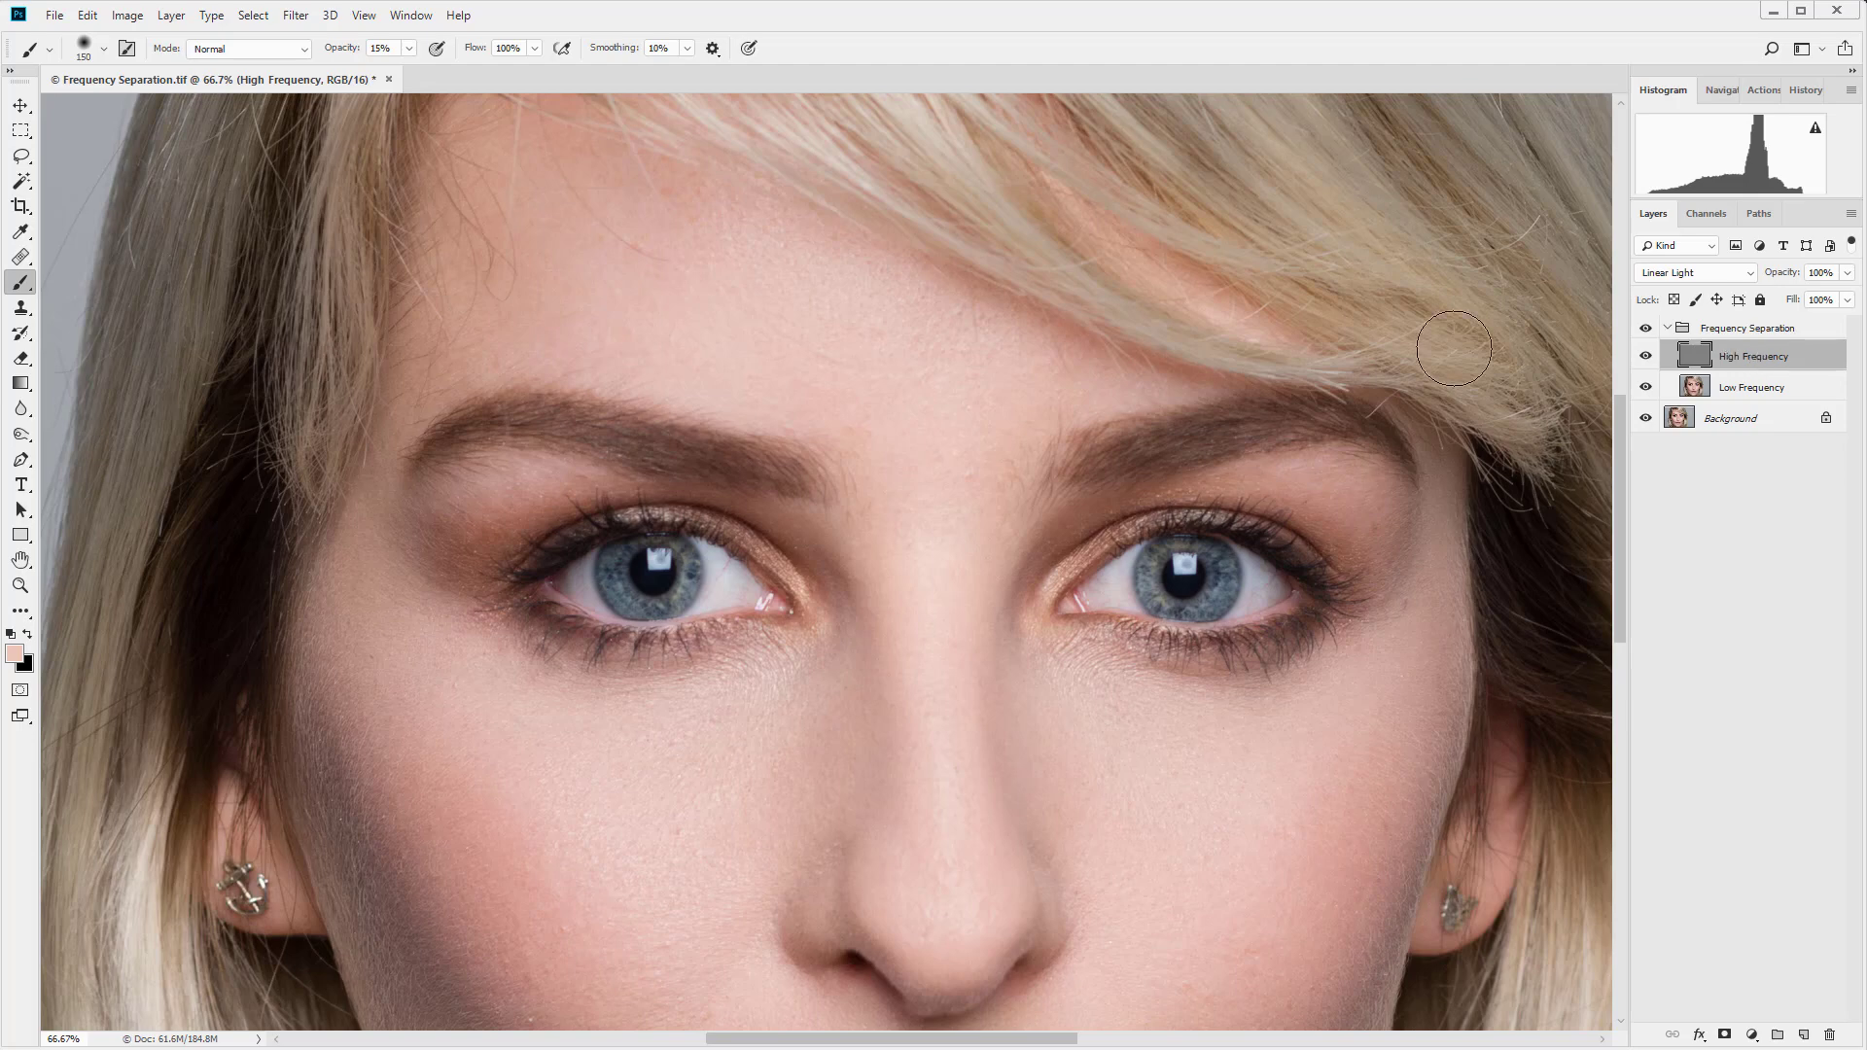
key(s)
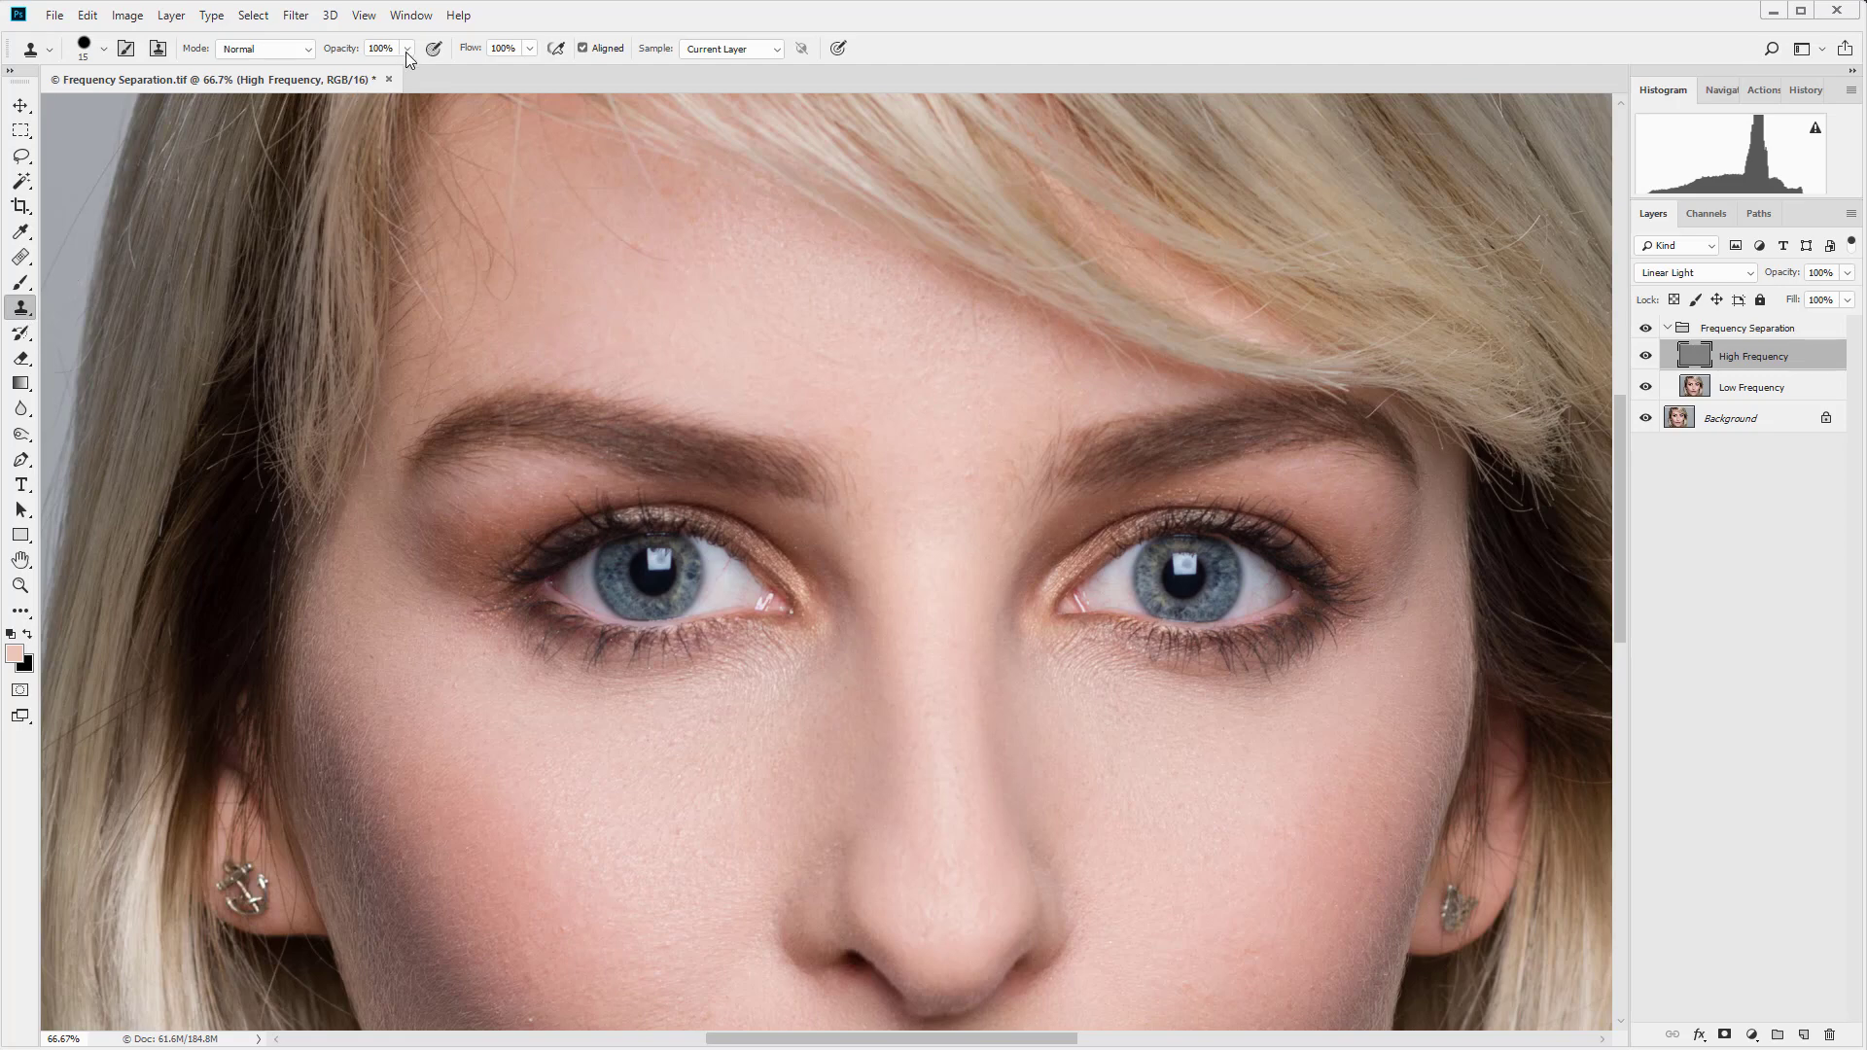
click(102, 50)
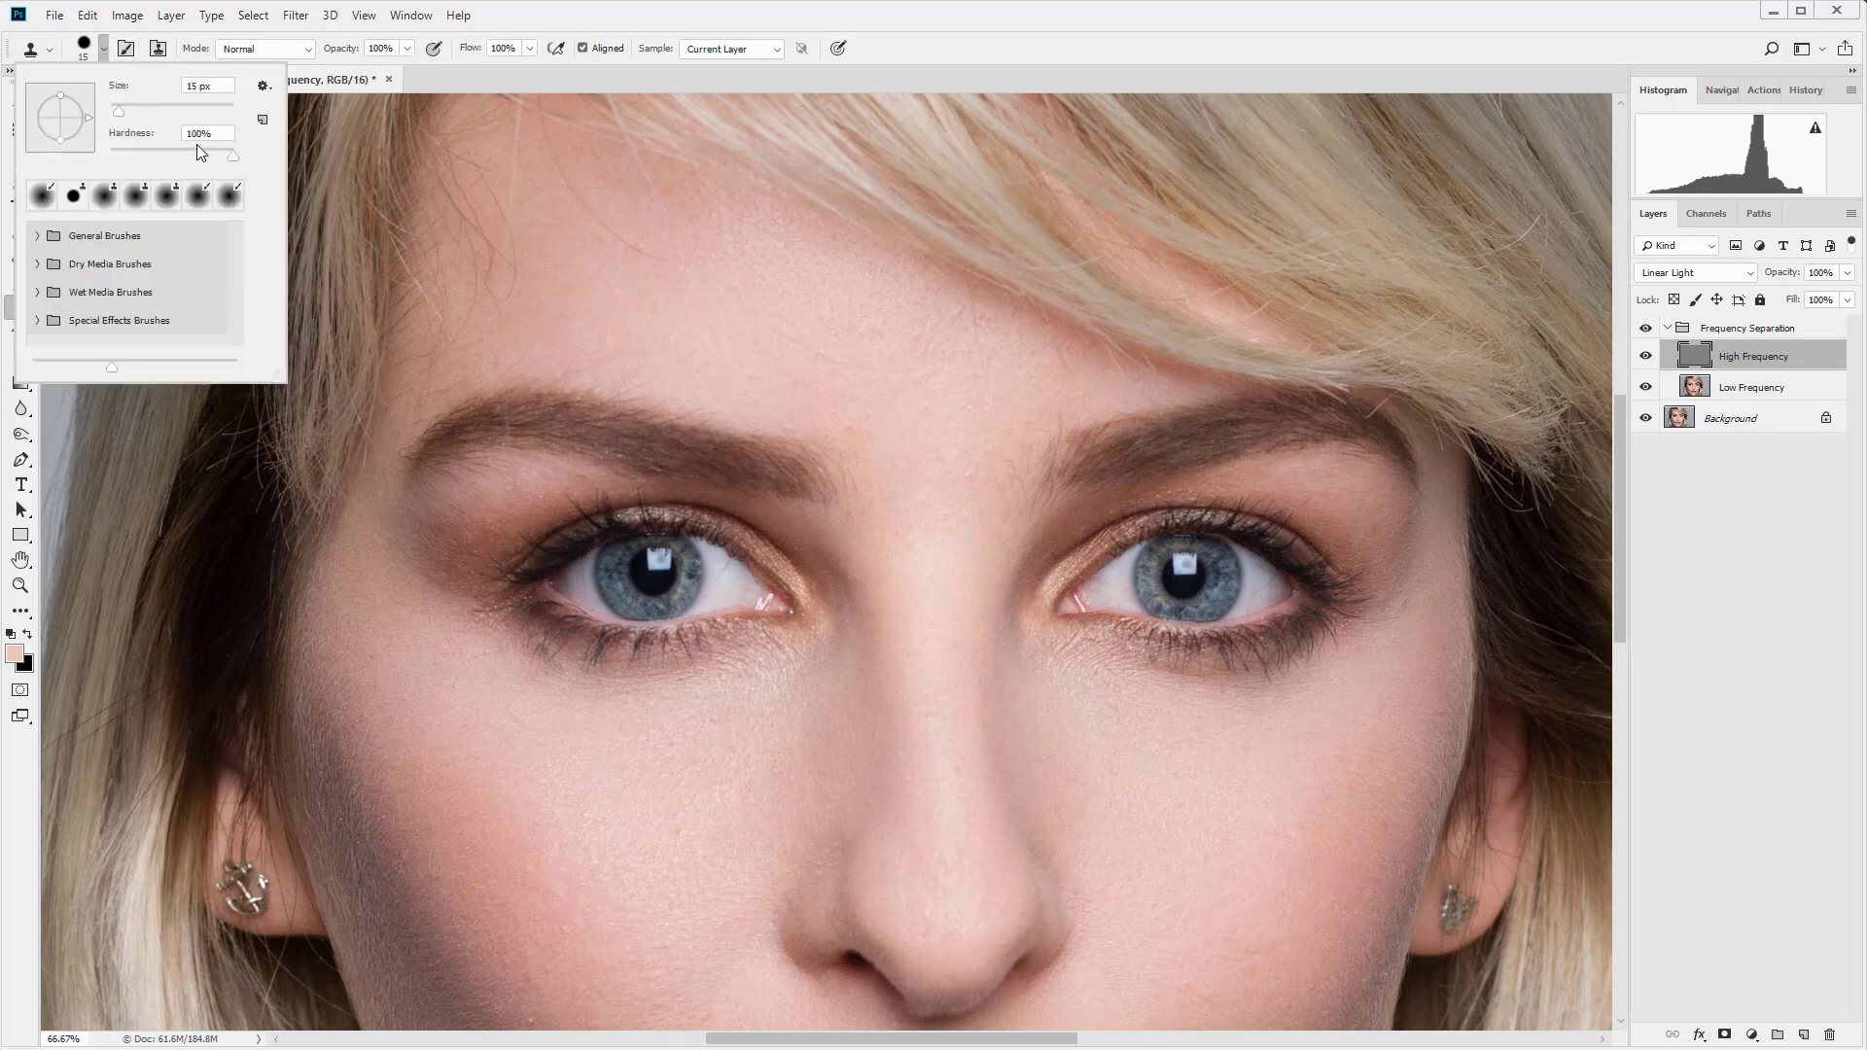
click(311, 85)
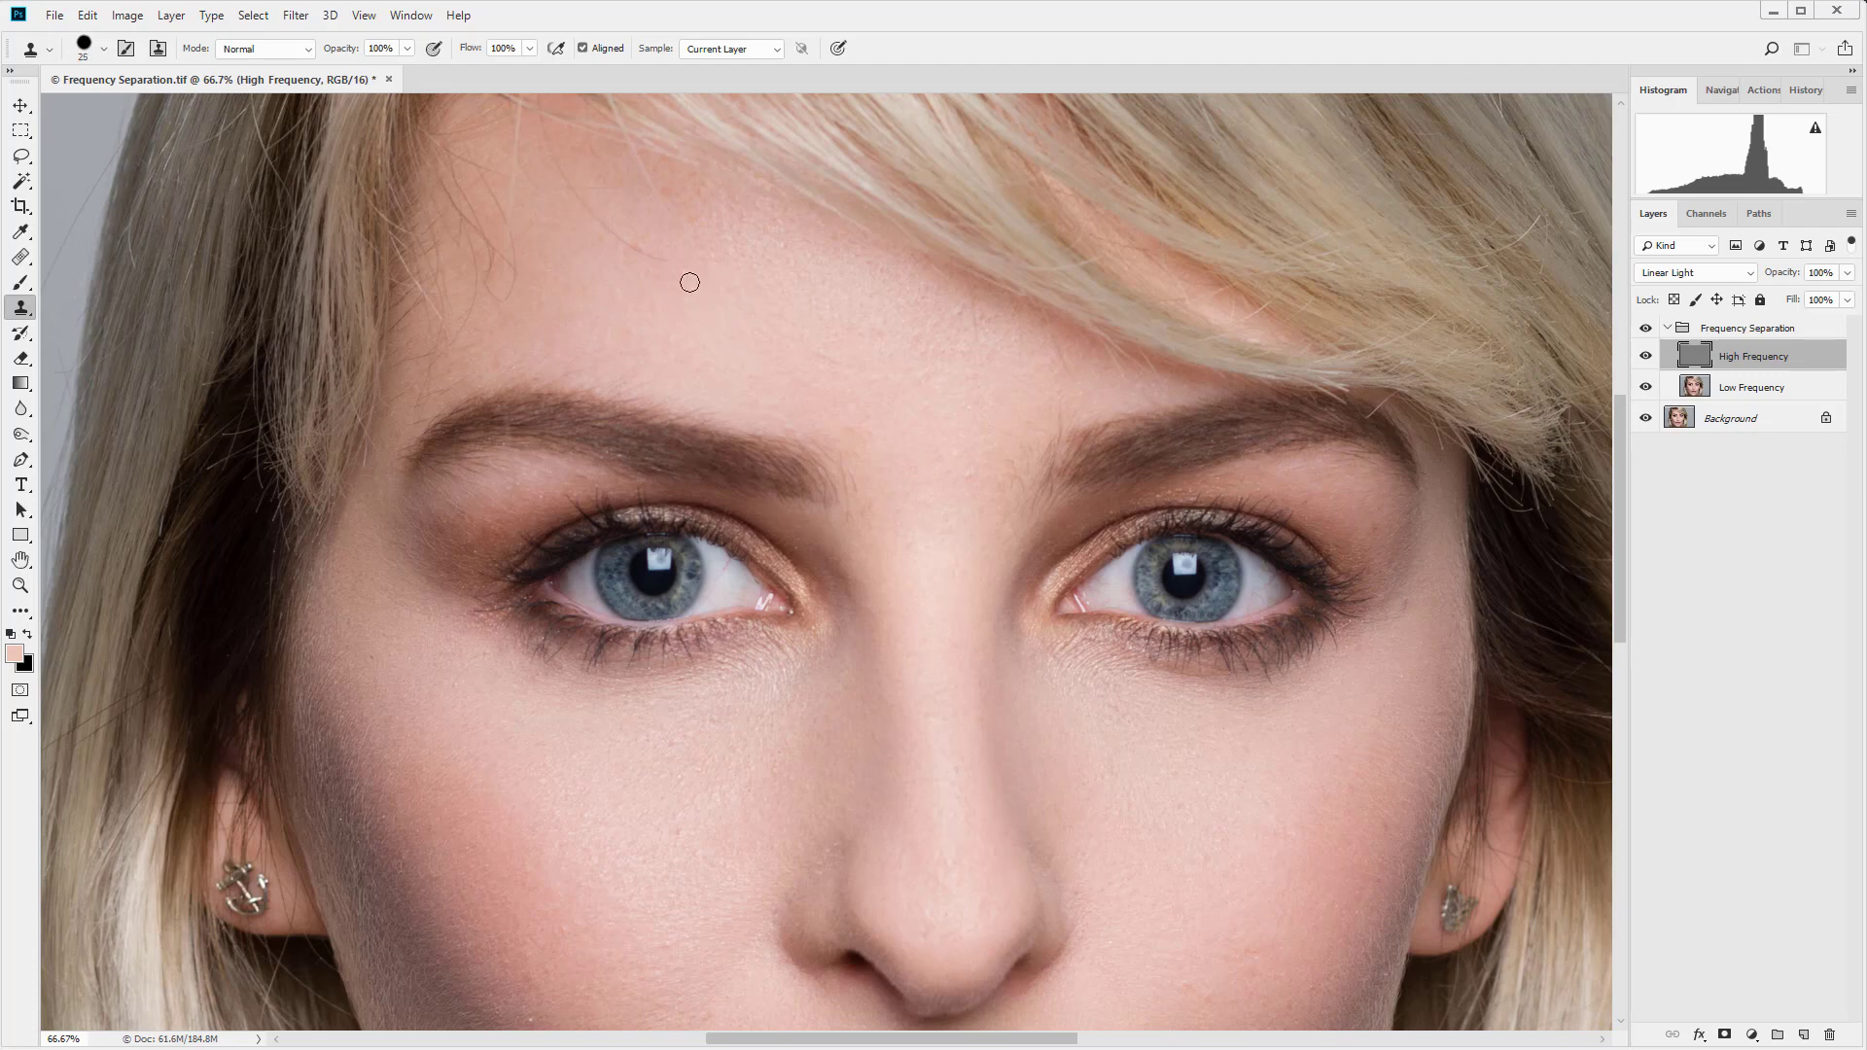
key(bracketright)
key(bracketright)
key(bracketright)
key(bracketright)
key(bracketleft)
- Clone clean skin texture over the small blemishes on the lower part of the left-hand cheek
drag(896, 705, 1029, 150)
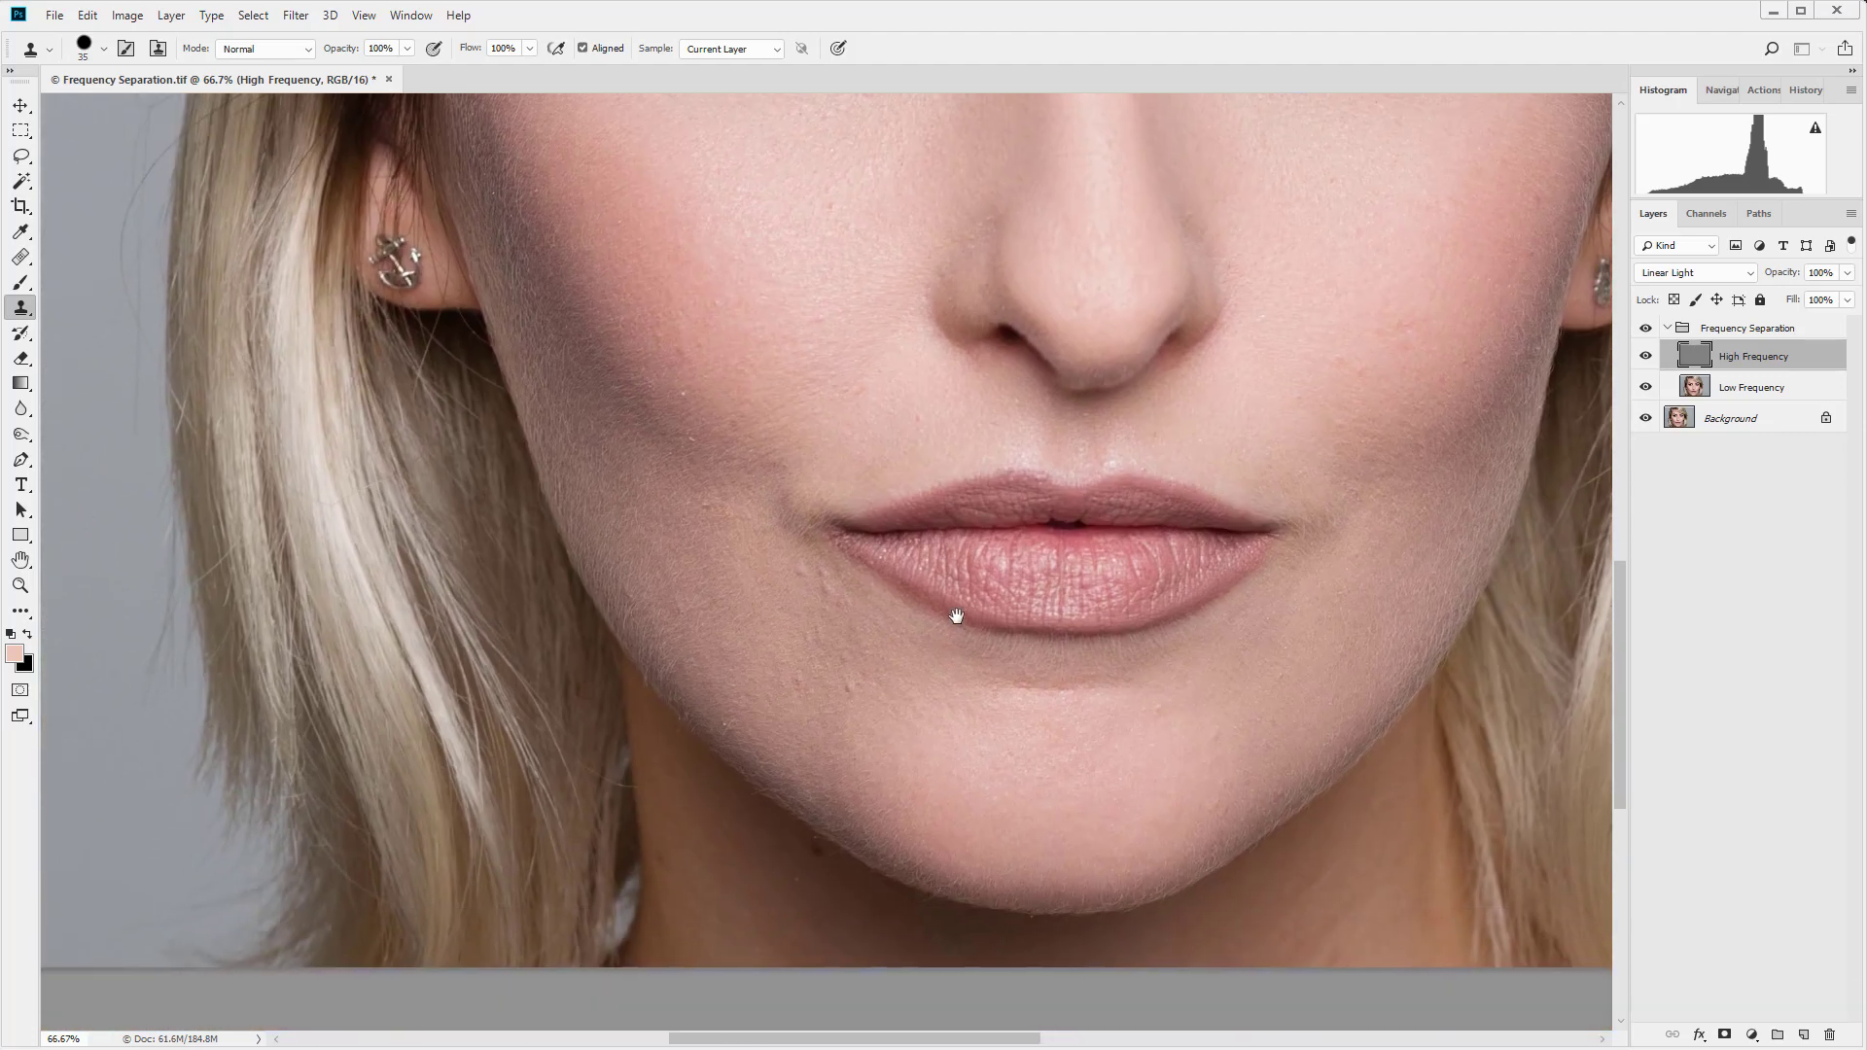
mouse_move(959, 616)
mouse_down()
mouse_move(1028, 519)
mouse_move(1001, 505)
mouse_up()
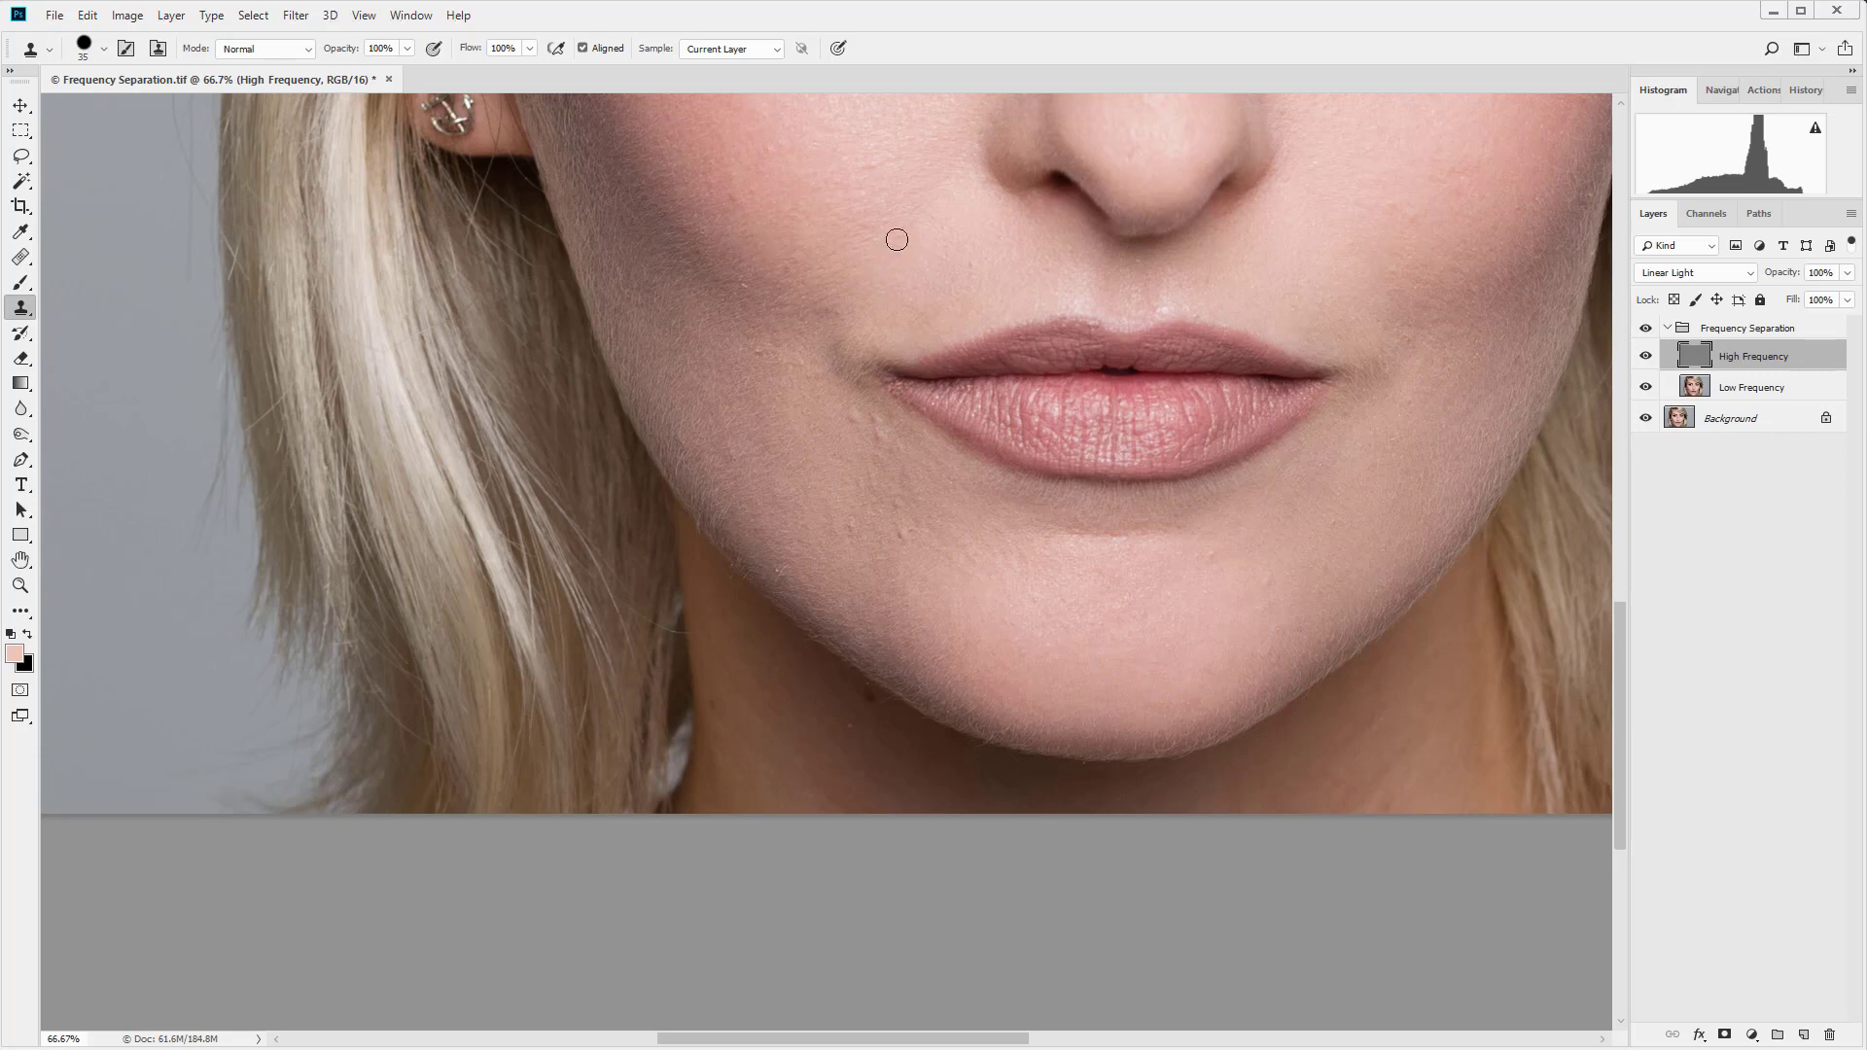
alt+click(752, 216)
click(730, 200)
alt+click(762, 213)
click(753, 193)
- Clone clean skin texture over the blemishes on both sides of the chin
click(805, 528)
click(902, 530)
alt+click(1217, 579)
click(1217, 558)
click(1206, 593)
drag(880, 545, 896, 553)
alt+click(894, 538)
click(893, 509)
- Clone nearby skin texture over the bumps just below the left-hand corner of the mouth
alt+click(846, 450)
click(852, 418)
alt+click(830, 475)
click(835, 439)
click(874, 424)
alt+click(872, 486)
drag(890, 453, 880, 460)
alt+click(873, 488)
- Clean up the texture spots on the right-hand cheek, beneath the lower lip and on the right-hand side of the chin
alt+click(863, 134)
click(1396, 208)
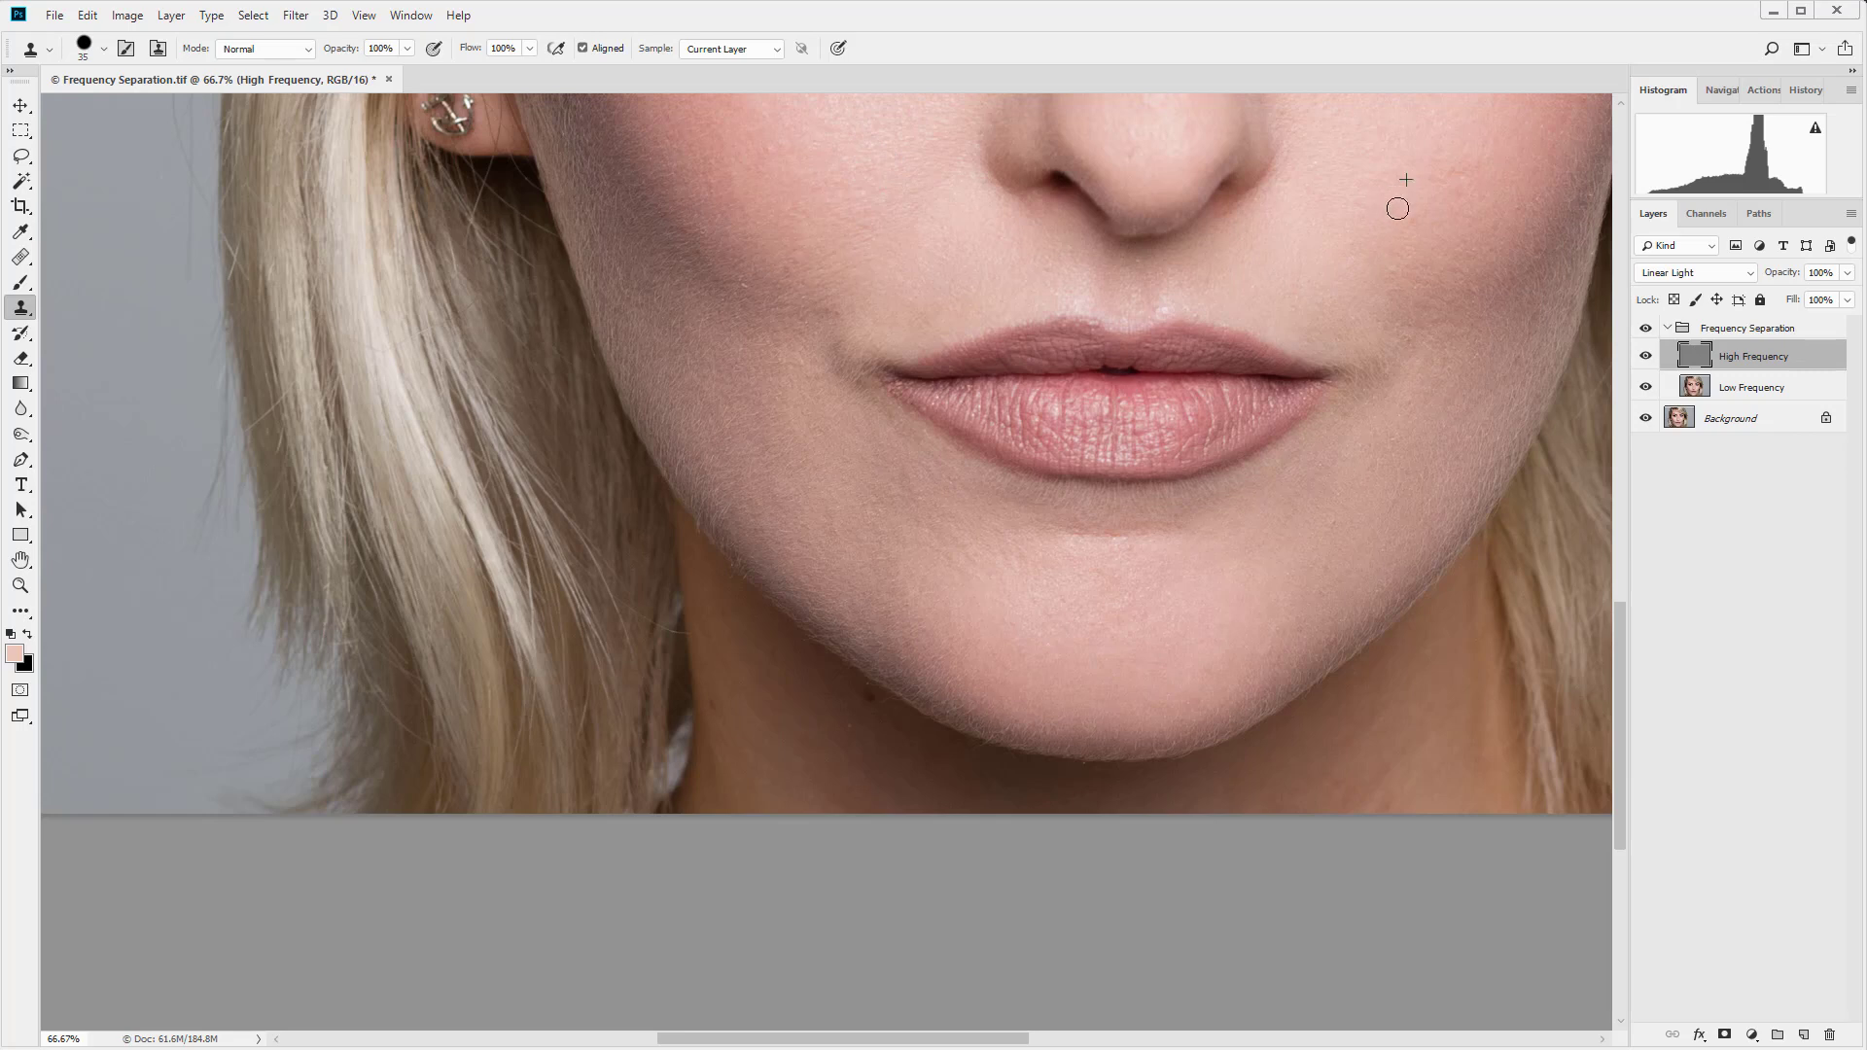
alt+click(1471, 136)
drag(1444, 173, 1465, 175)
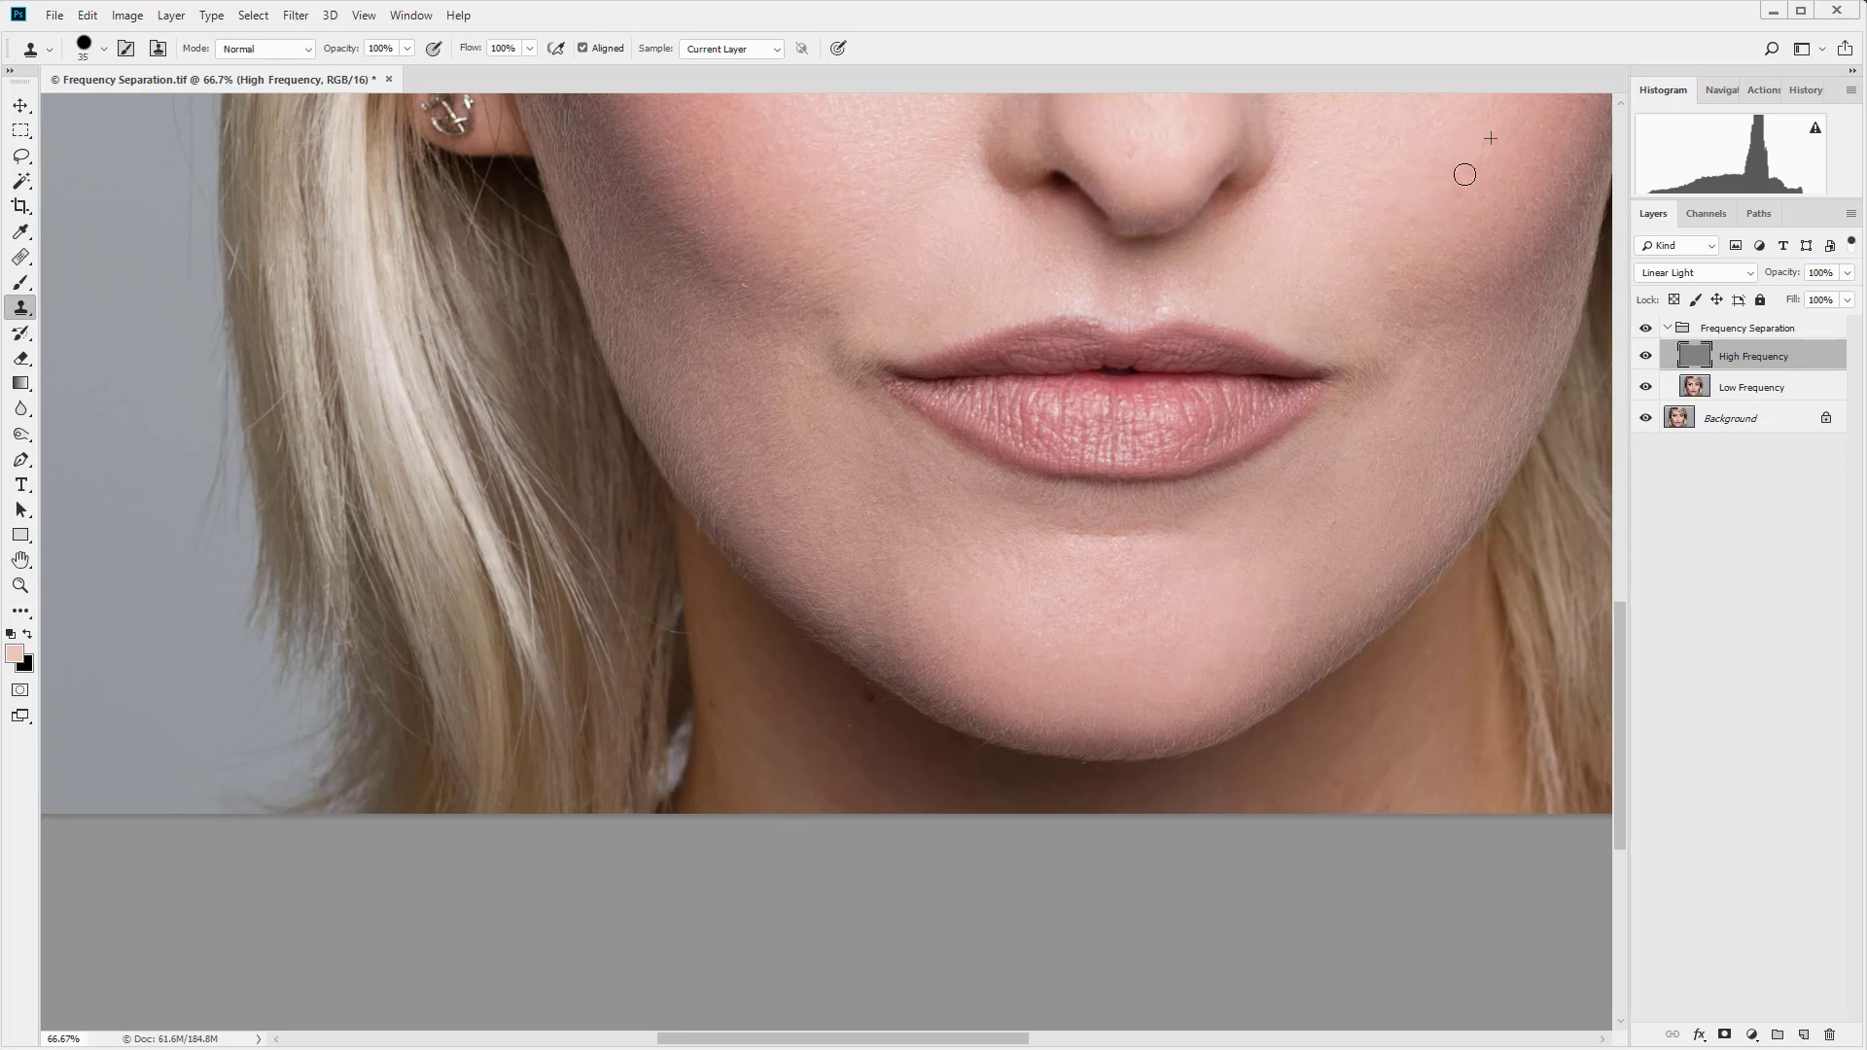
alt+click(1093, 560)
drag(1114, 547, 1121, 542)
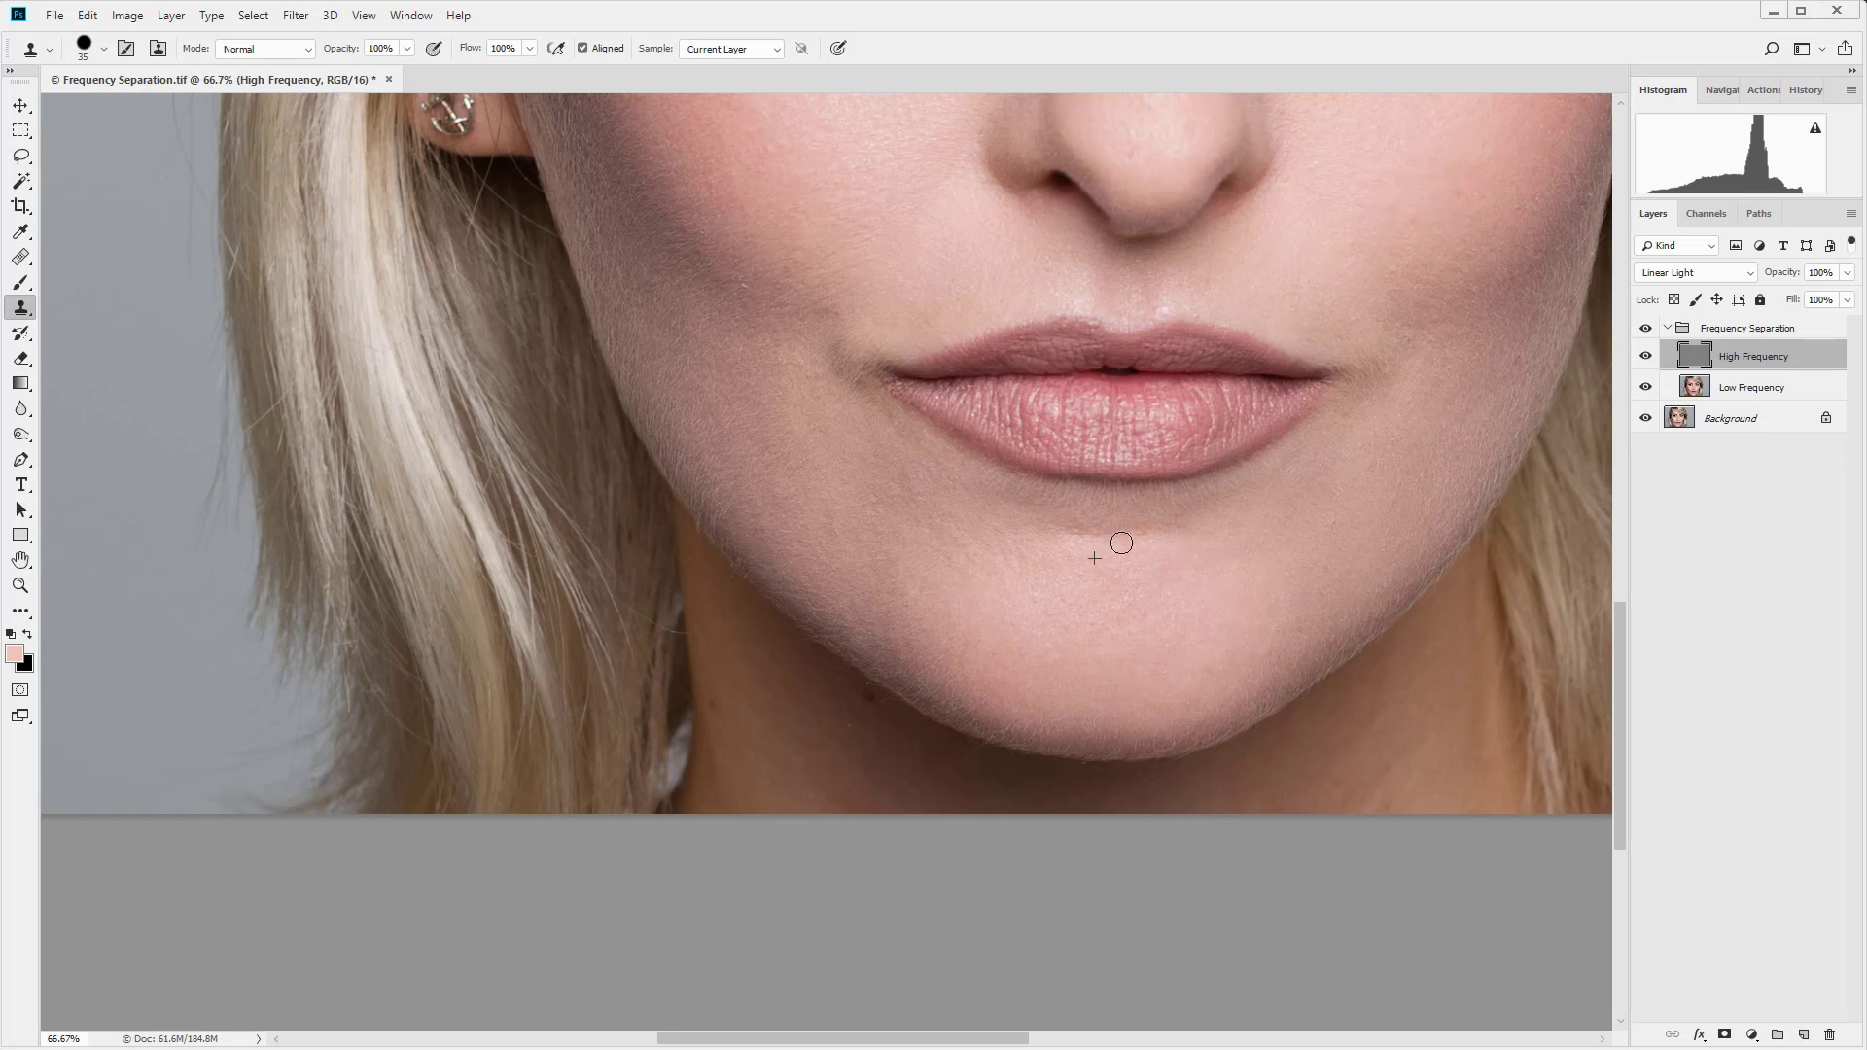
alt+click(1286, 555)
click(1333, 526)
- Try cloning a stroke across the left-hand cheek on the High Frequency layer with sampling set to Current & Below
click(774, 54)
click(761, 83)
click(766, 51)
click(758, 91)
click(772, 55)
click(760, 82)
alt+click(752, 236)
drag(741, 285, 879, 282)
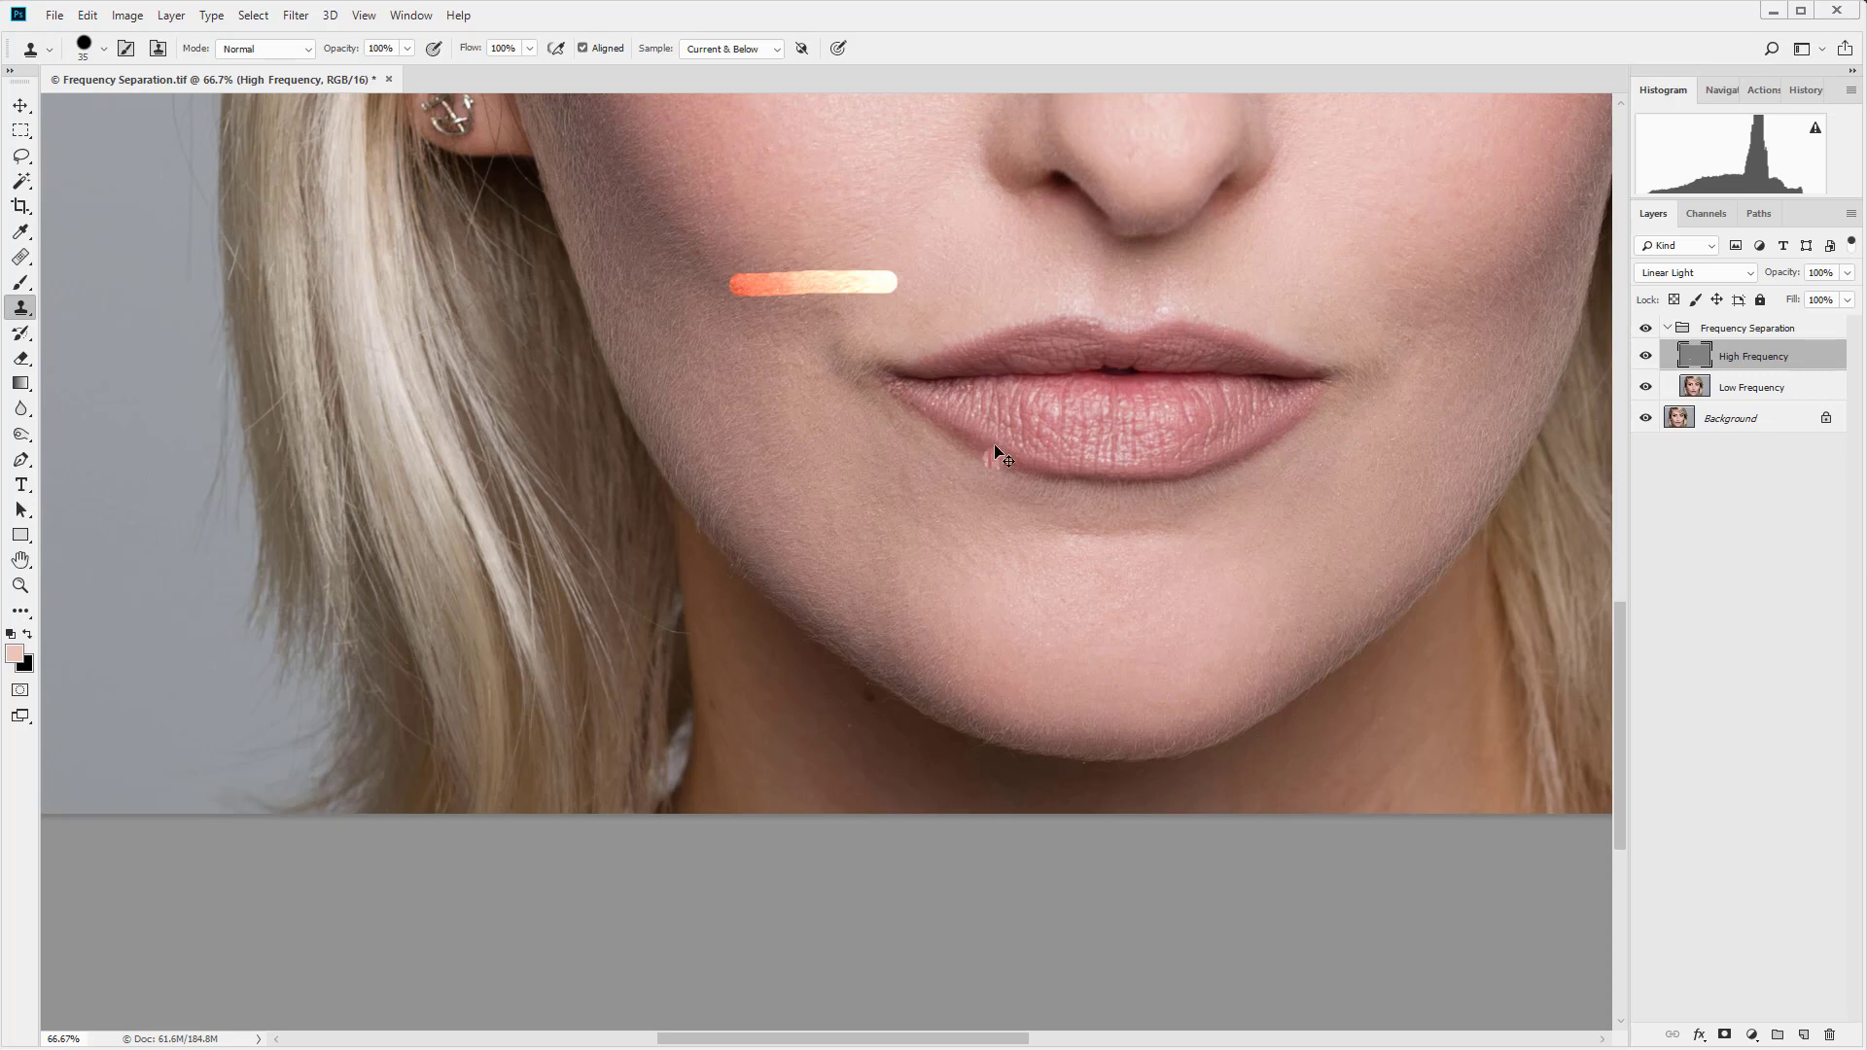
- Undo the test clone stroke and set the Clone Stamp sampling back to Current Layer
key(ctrl+z)
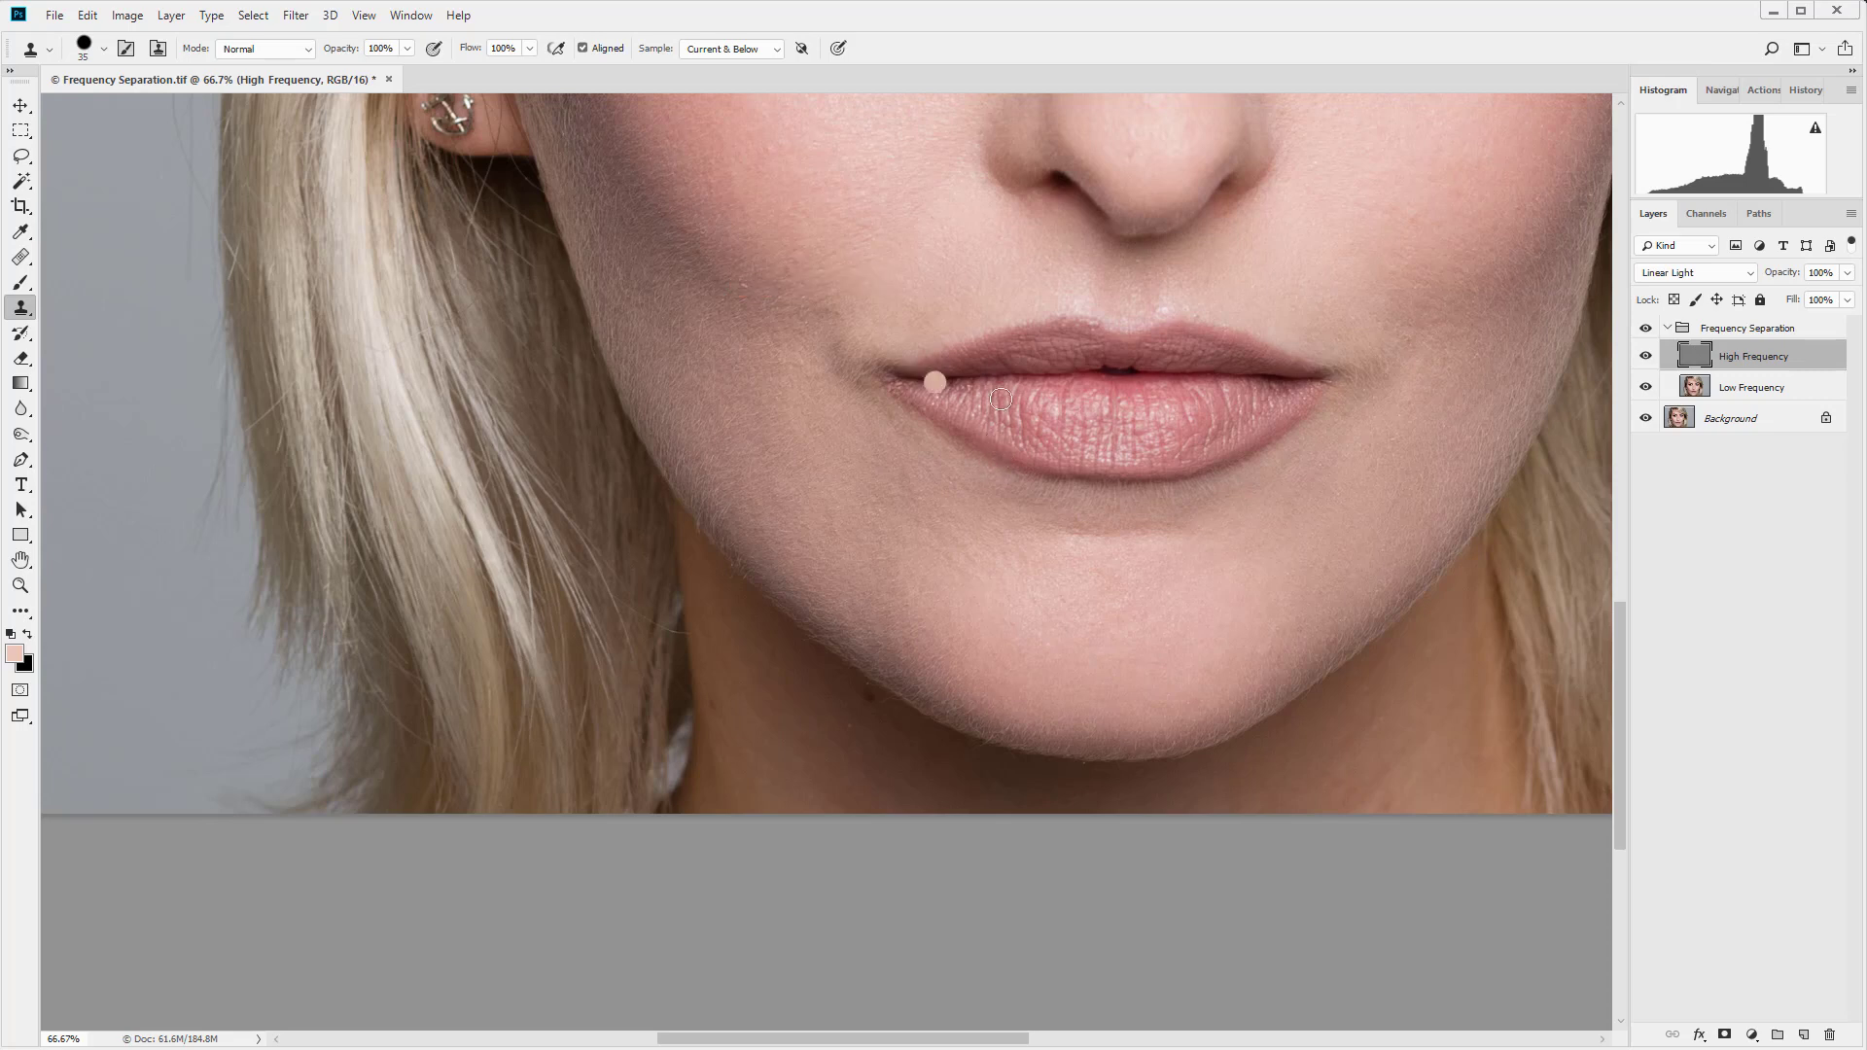
click(778, 51)
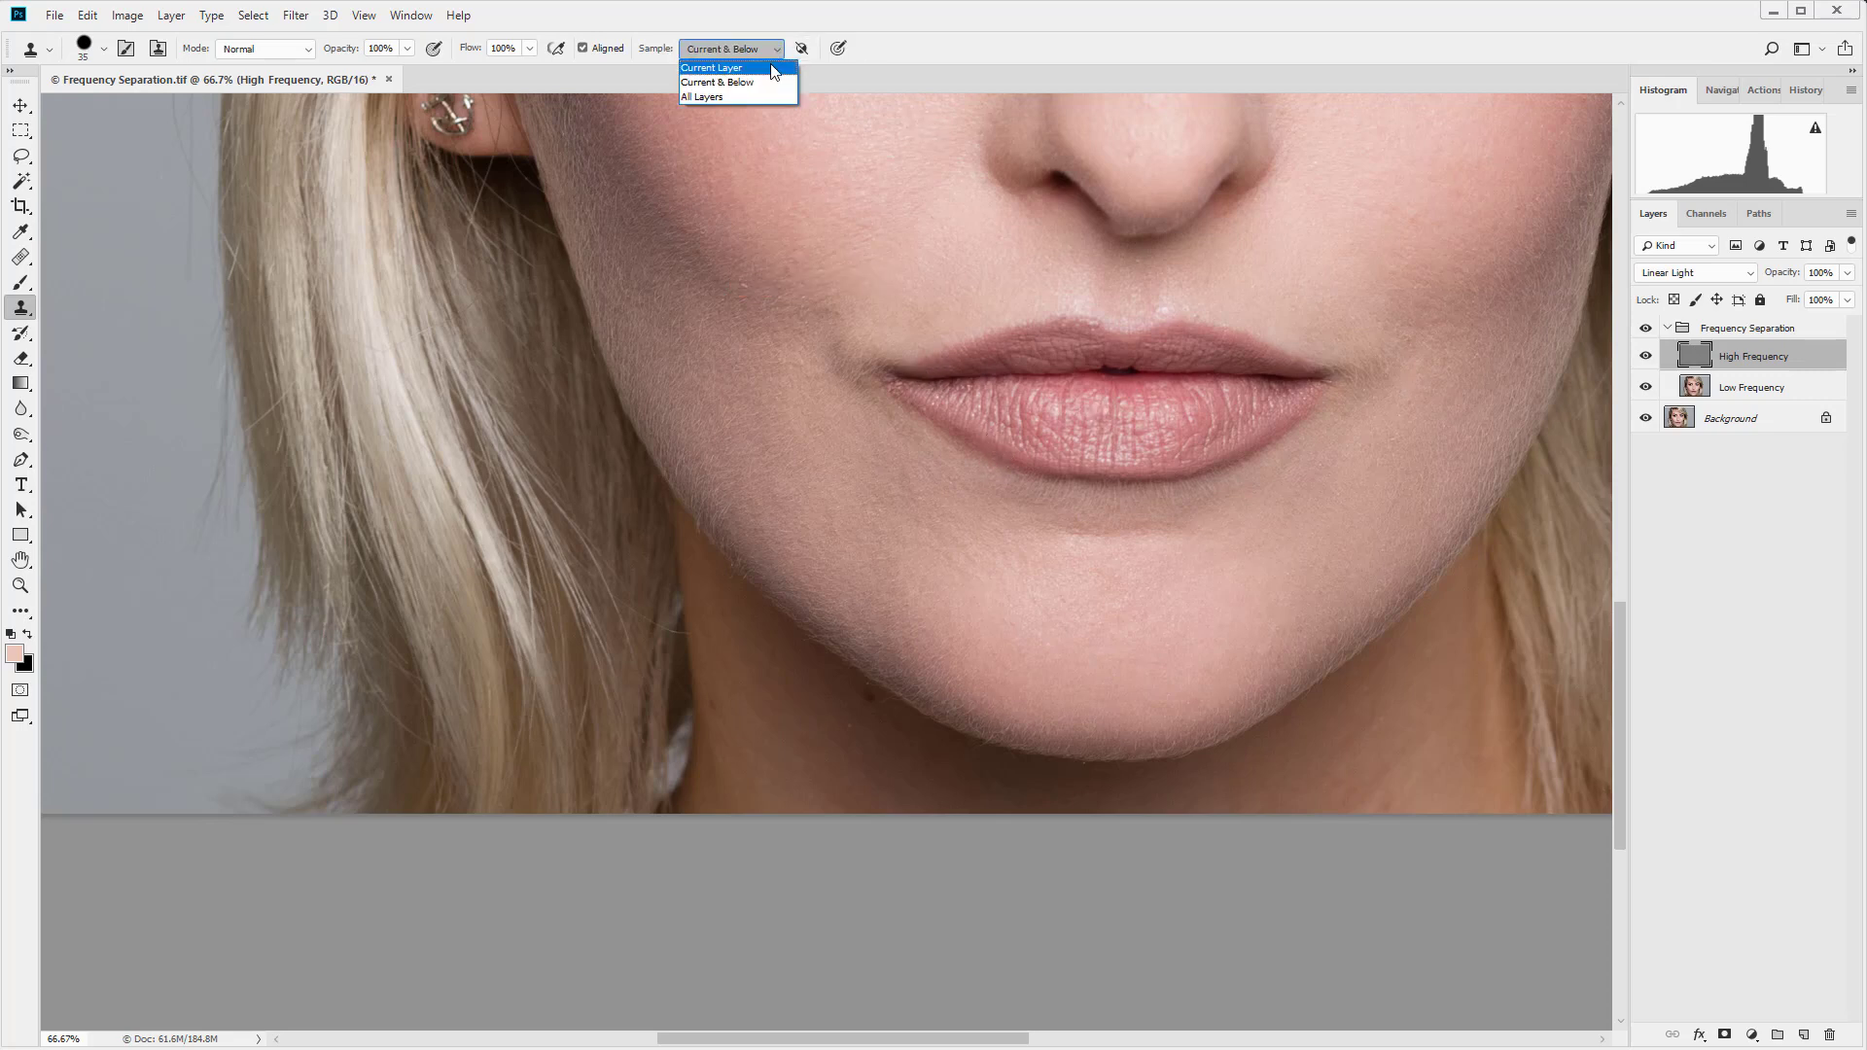
click(770, 65)
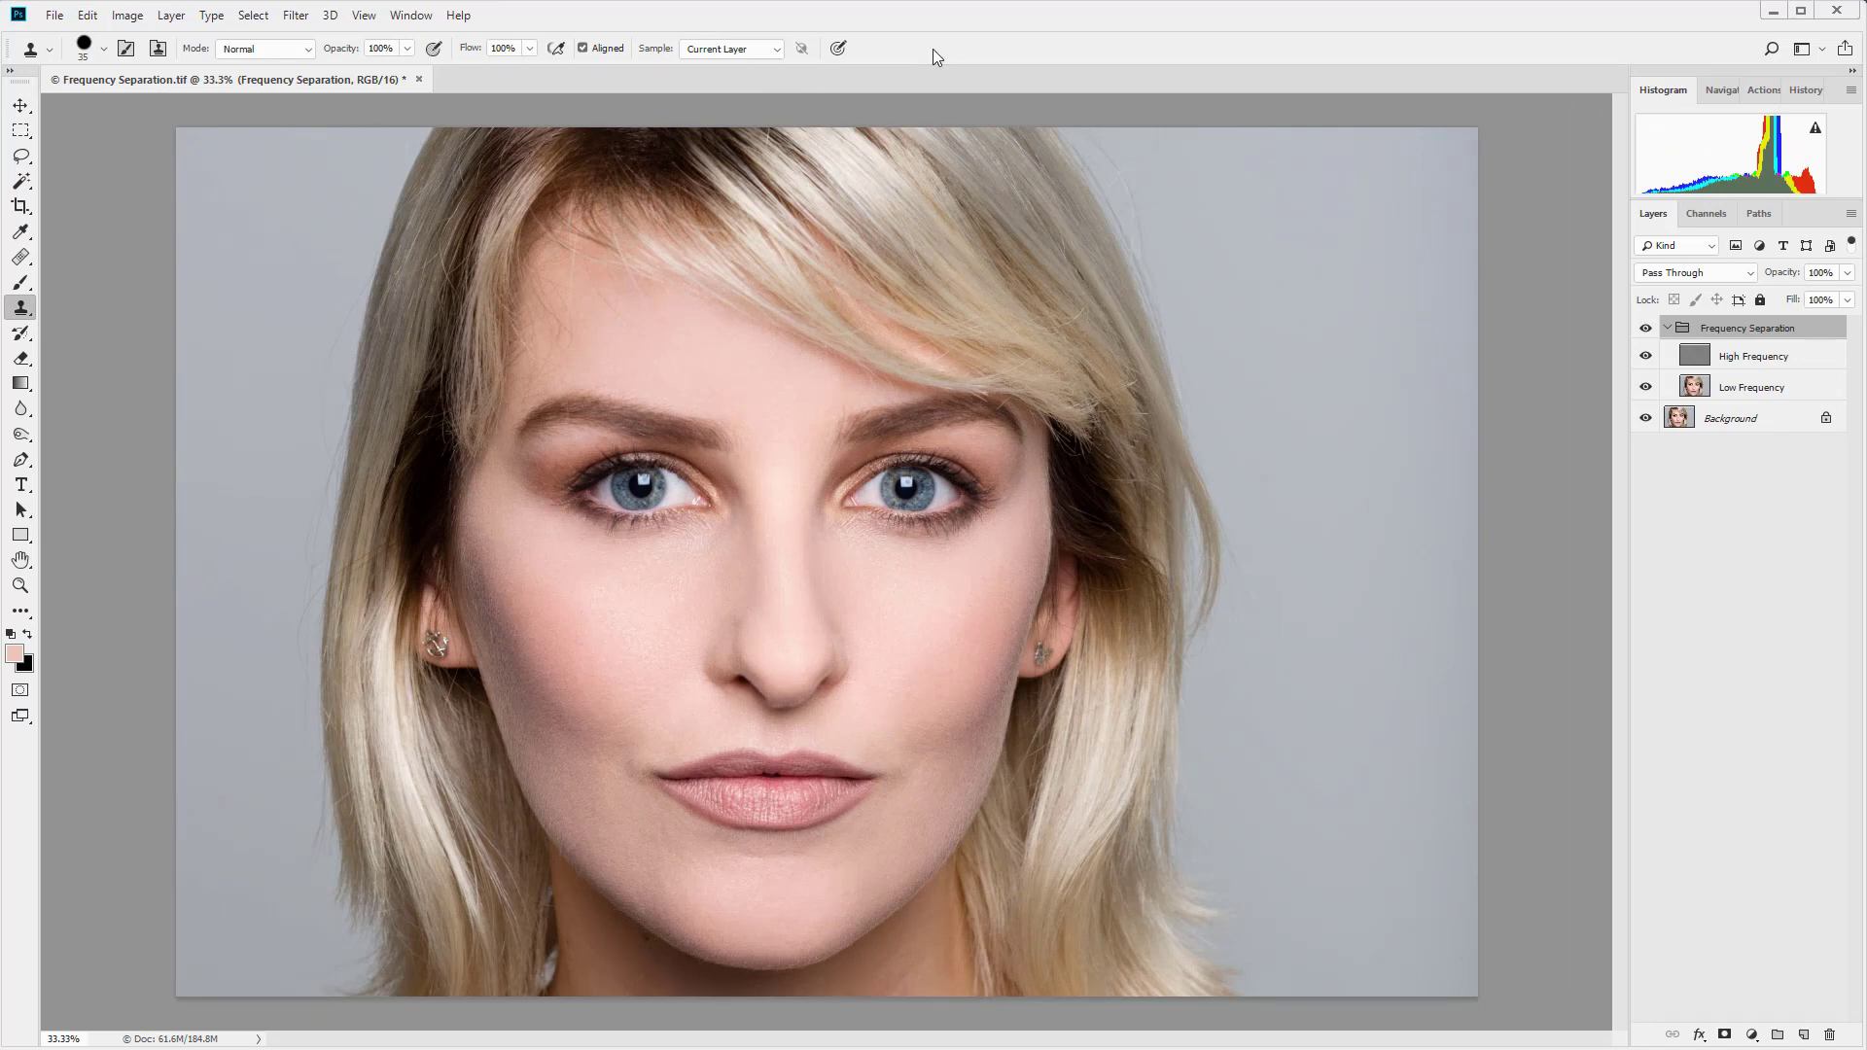
- Compare the whole portrait before and after retouching by toggling the Frequency Separation group's visibility
click(1645, 328)
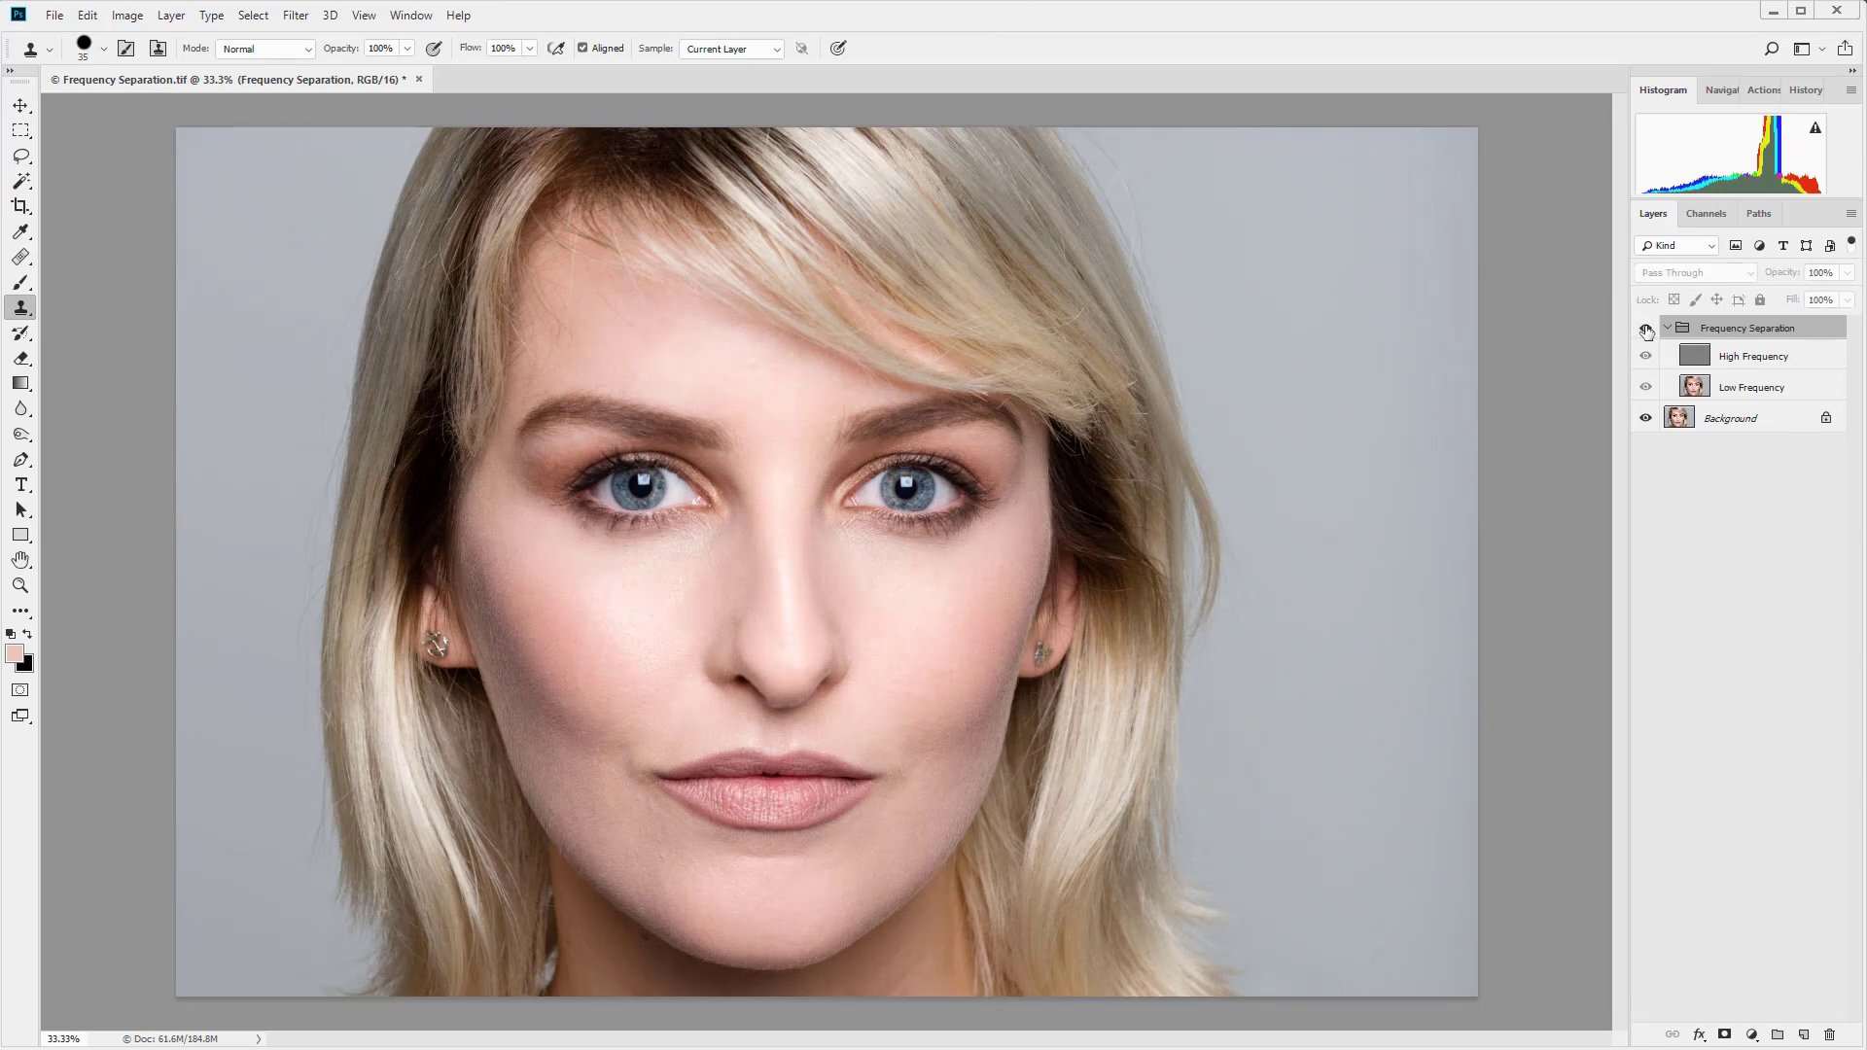
click(1645, 329)
click(1645, 329)
click(1645, 329)
click(1645, 329)
click(1645, 330)
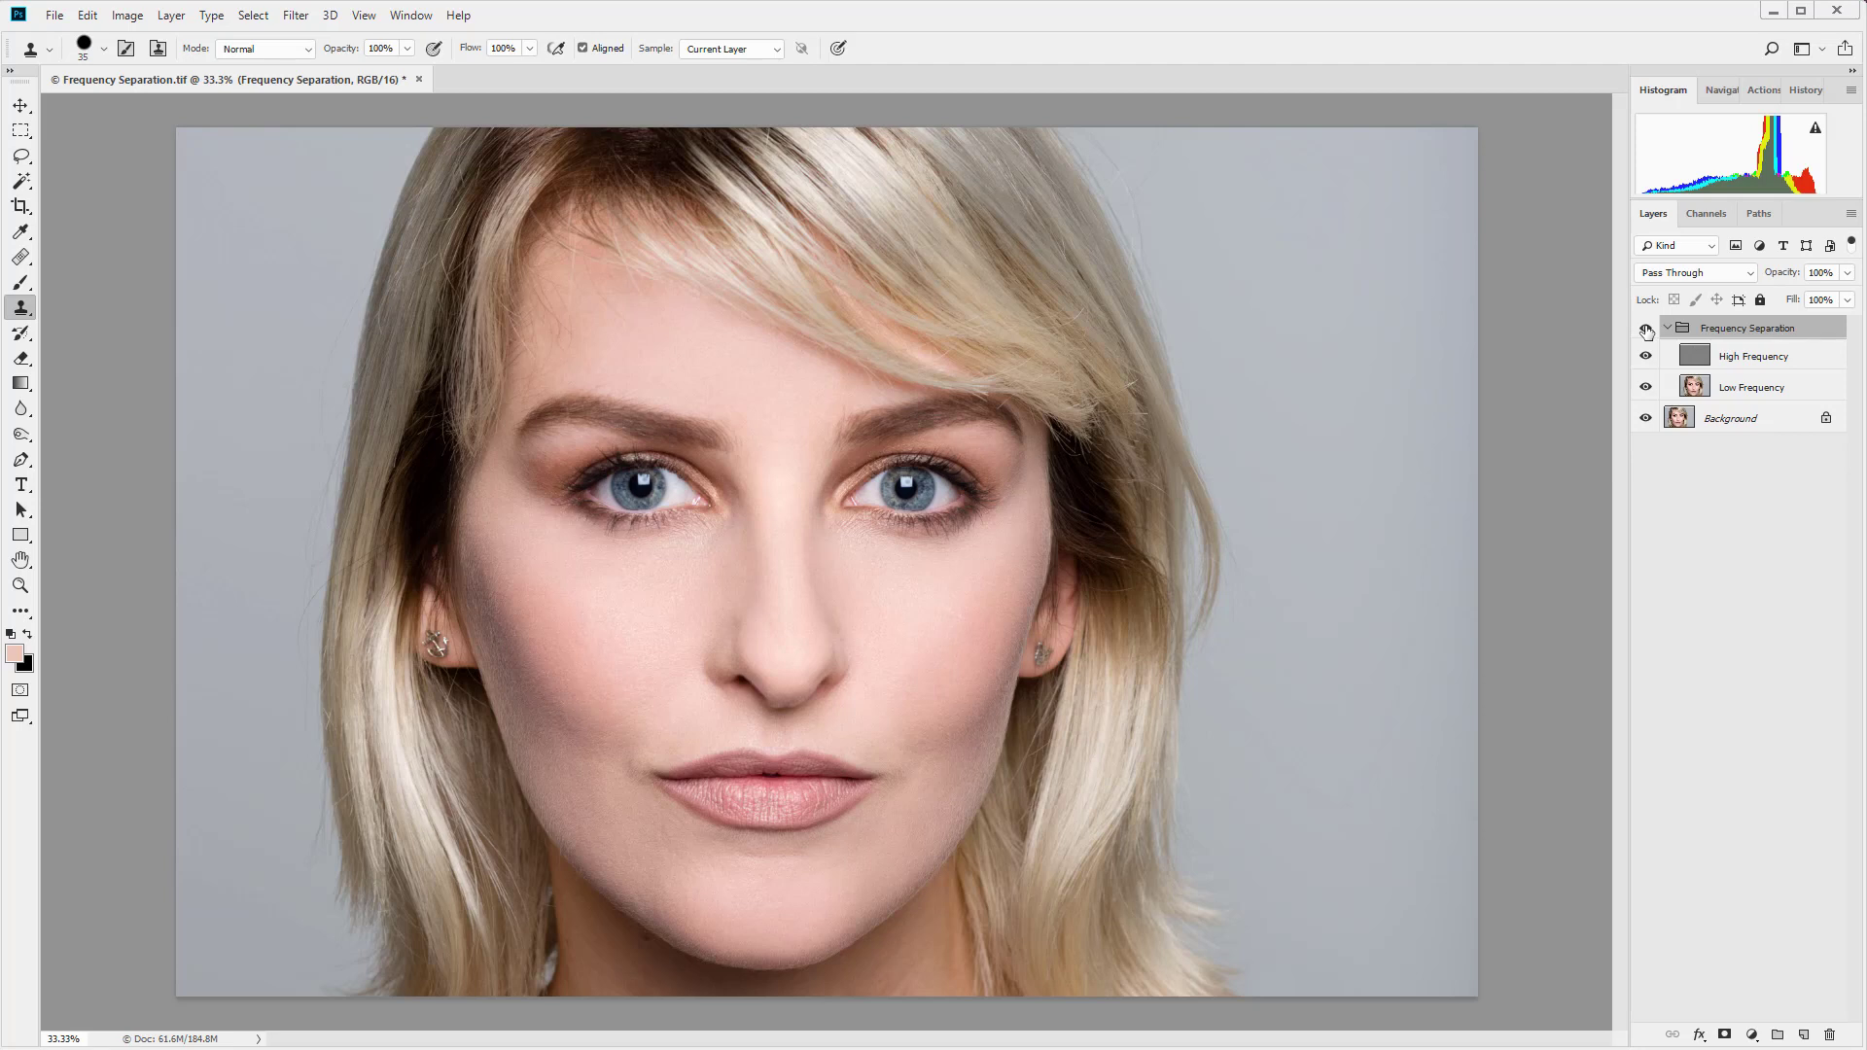
click(1645, 329)
click(1645, 330)
- Try lowering the Frequency Separation group's opacity to 75%
drag(1846, 280, 1827, 301)
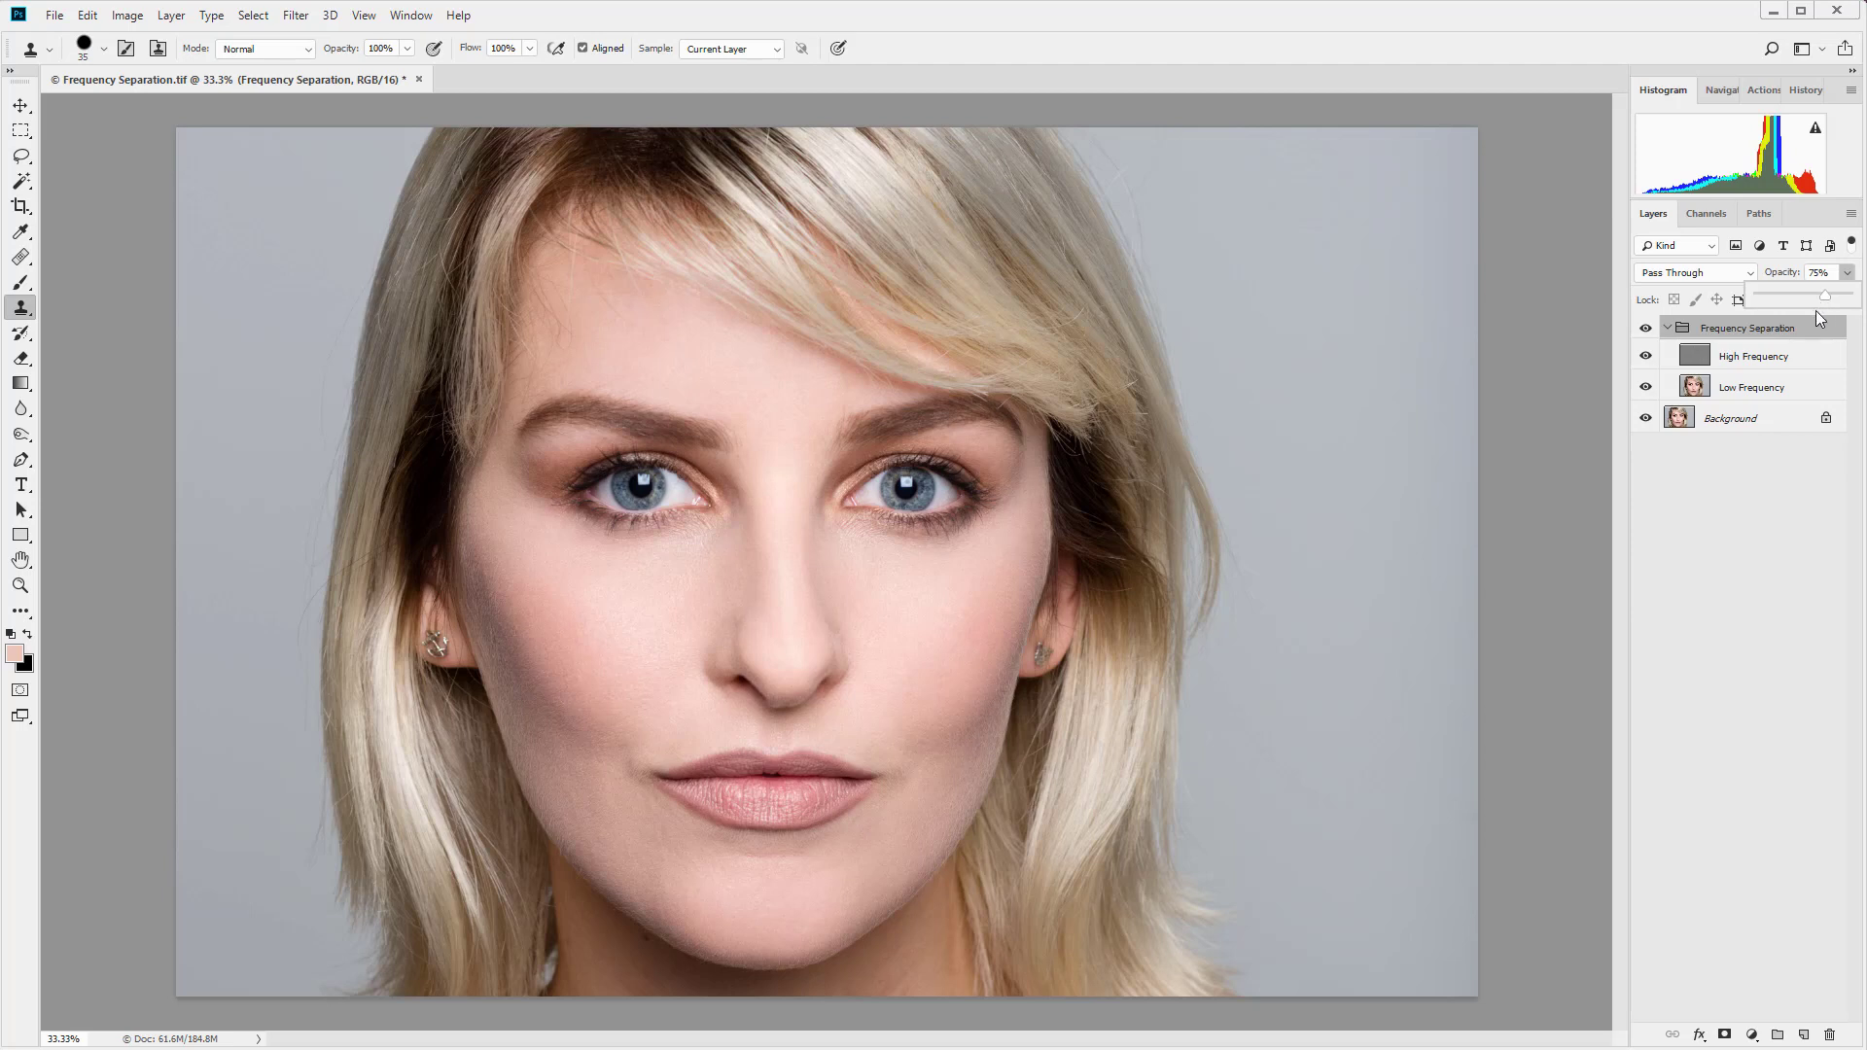
key(Escape)
key(ctrl+z)
- Add a new empty layer above the Frequency Separation group and name it Spotting
click(1803, 1035)
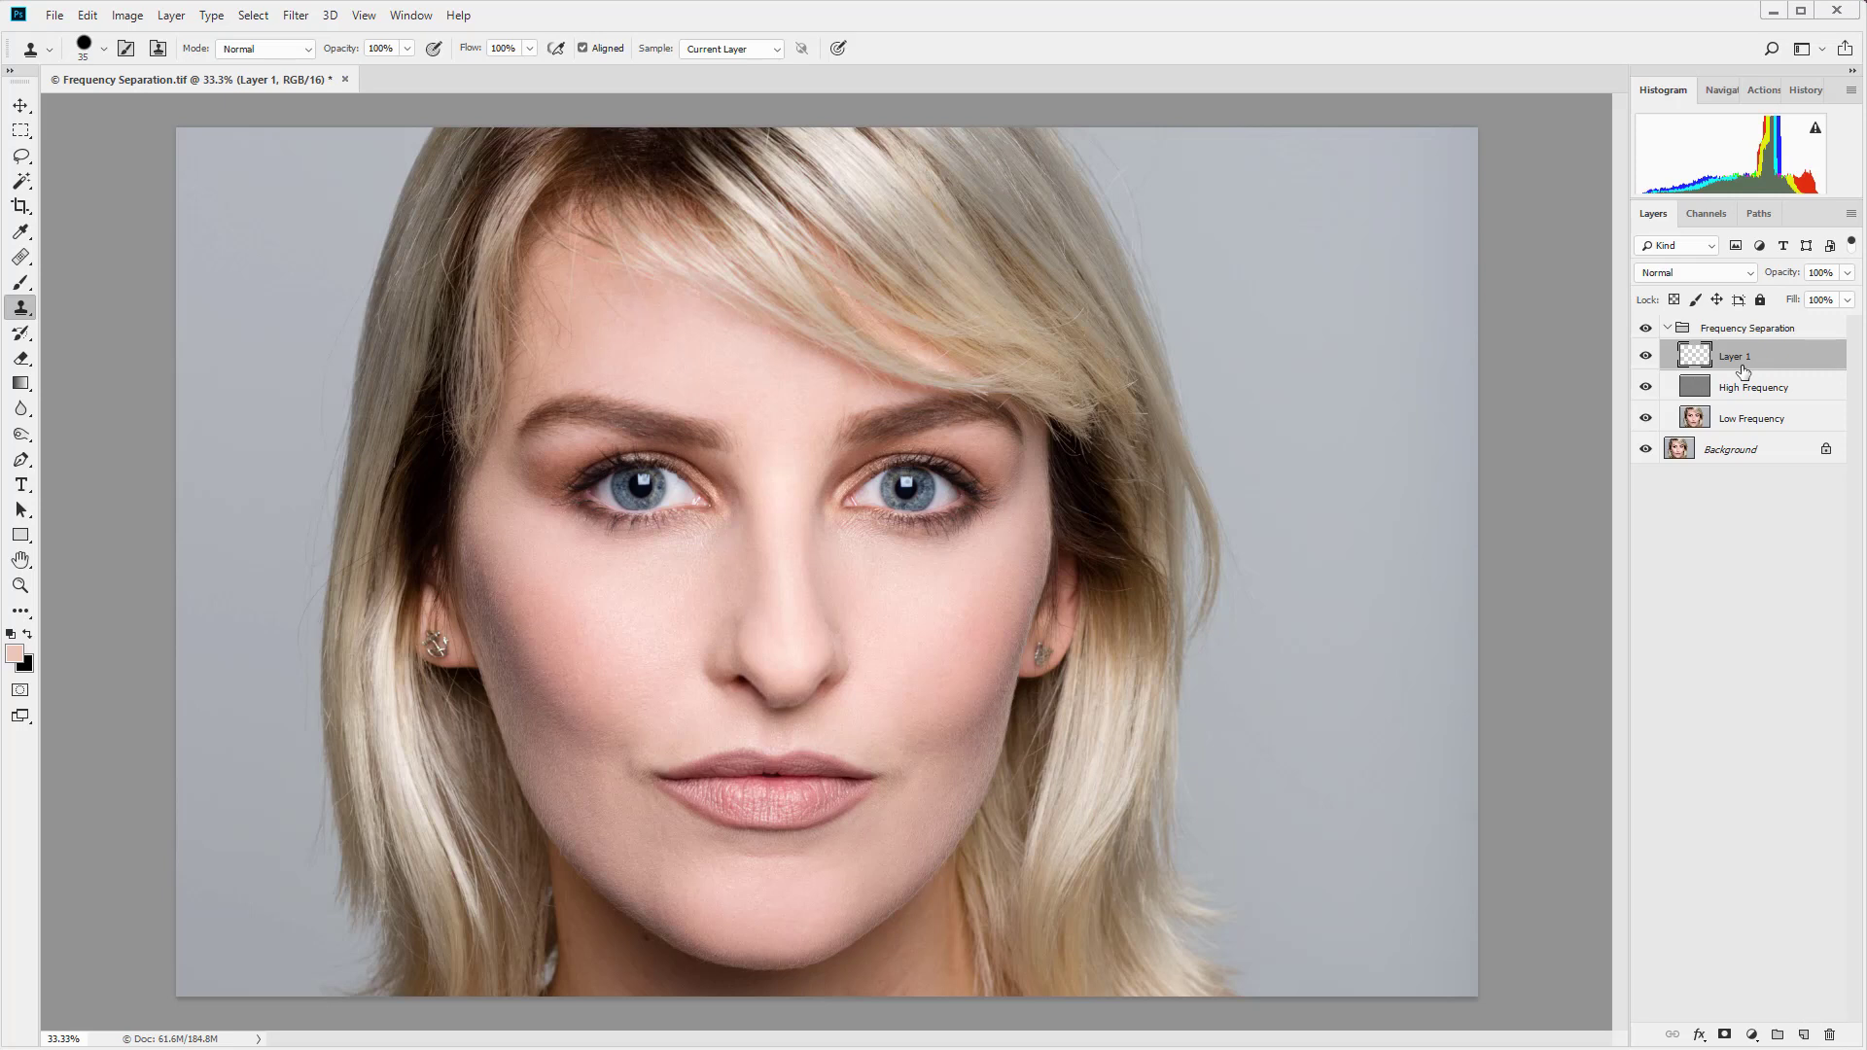
key(ctrl+bracketright)
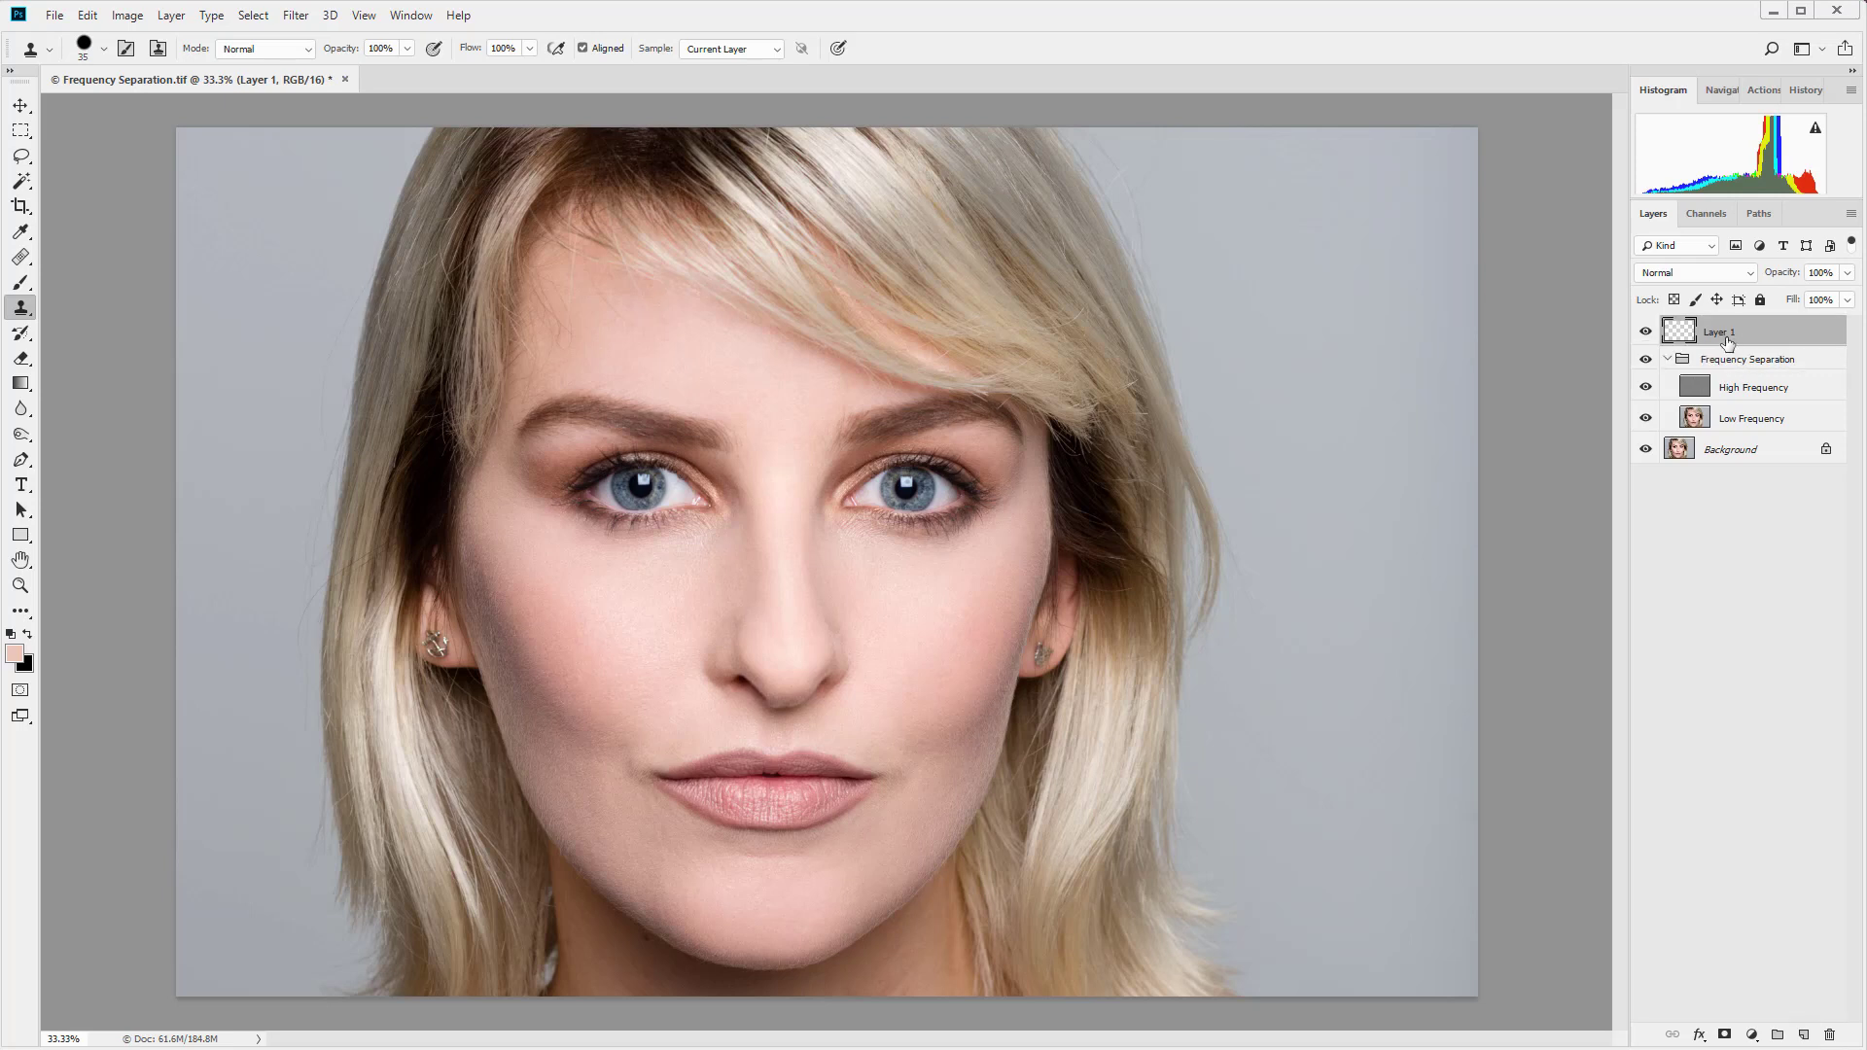
double_click(1724, 334)
text(Spotting)
key(Return)
- Set the Clone Stamp to sample Current & Below for cleaning up the hair on the Spotting layer
key(z)
click(327, 445)
click(322, 446)
drag(322, 453, 780, 628)
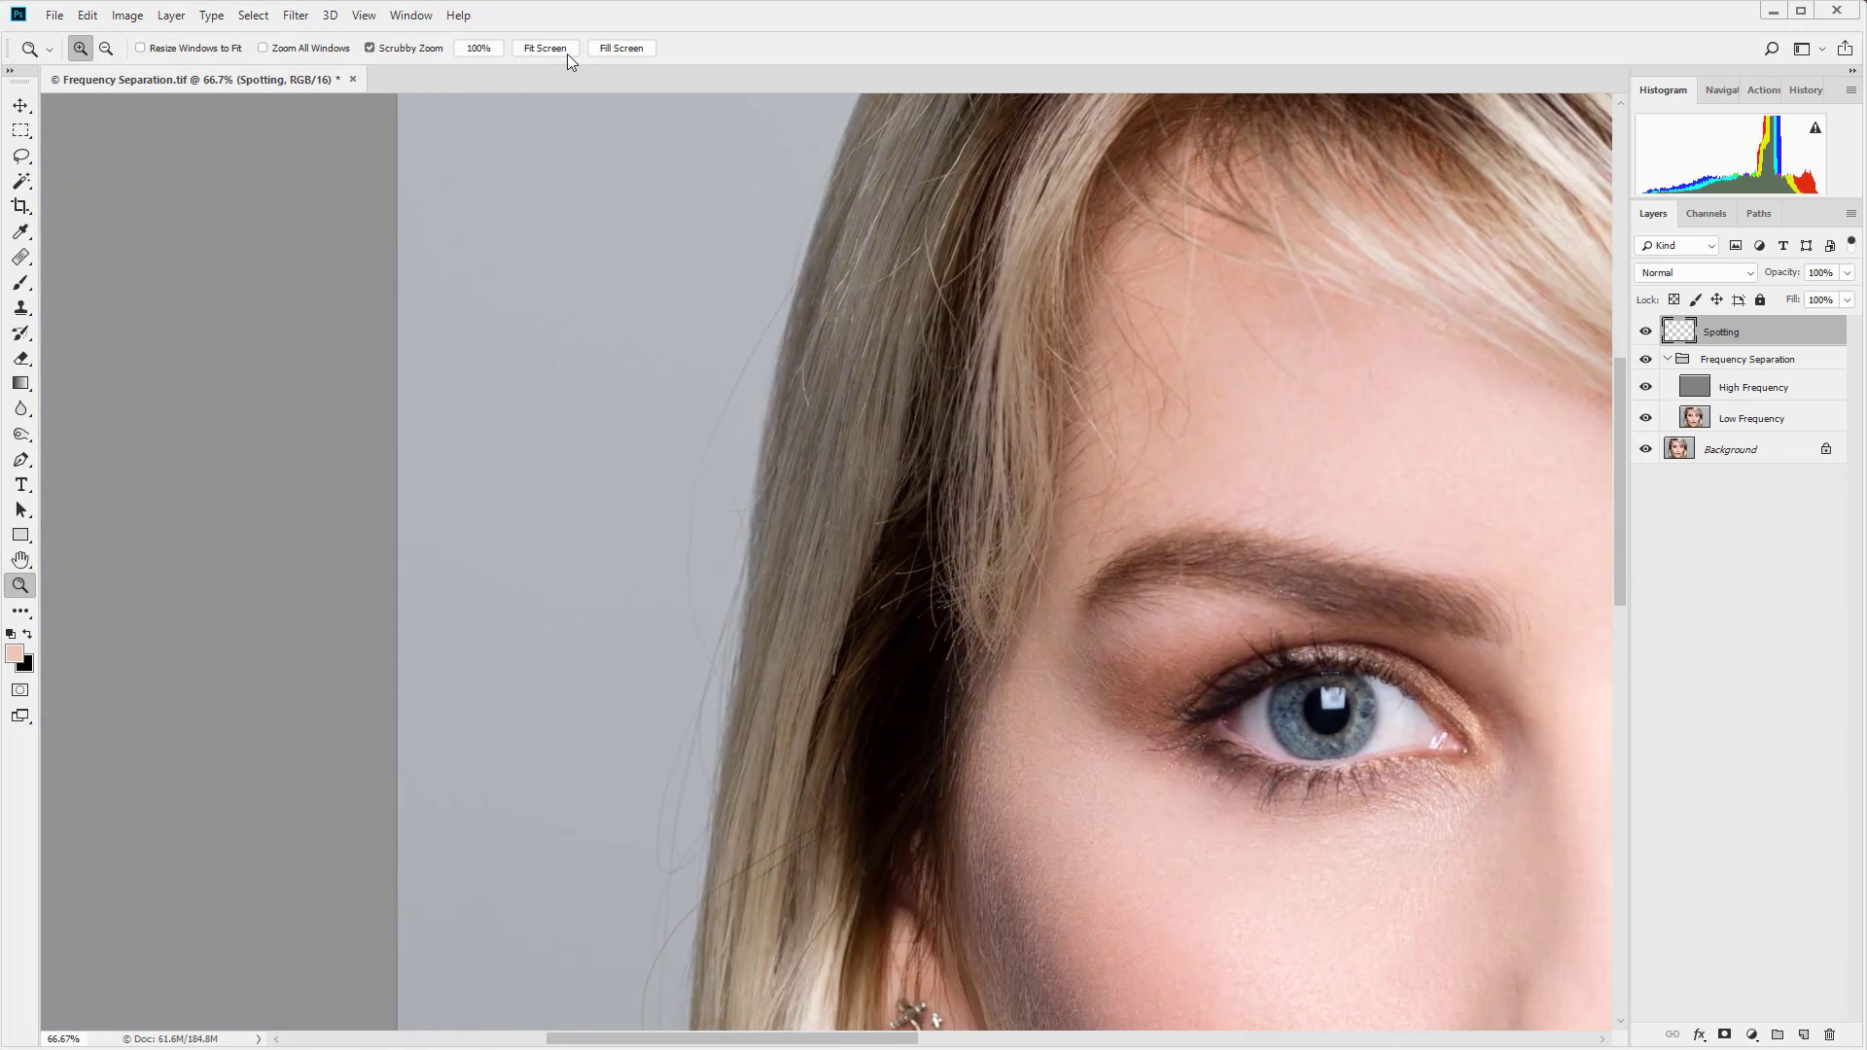
key(s)
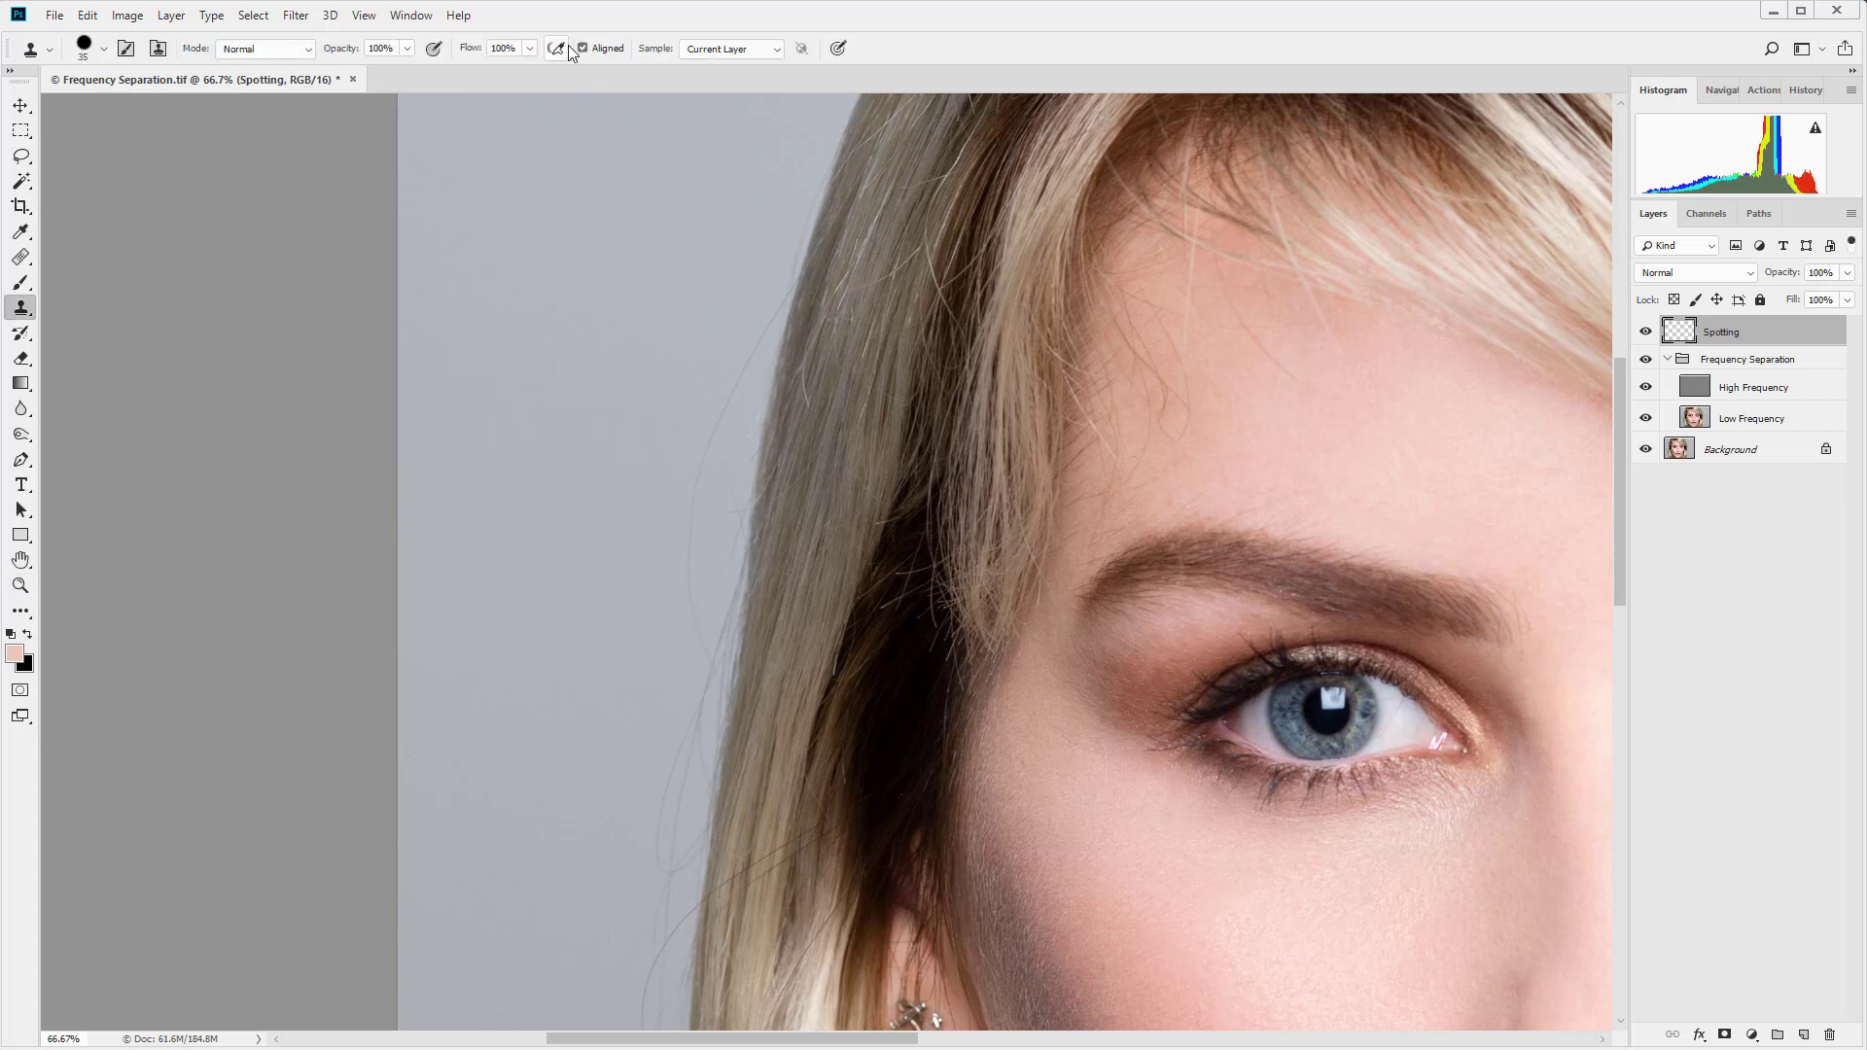
click(776, 50)
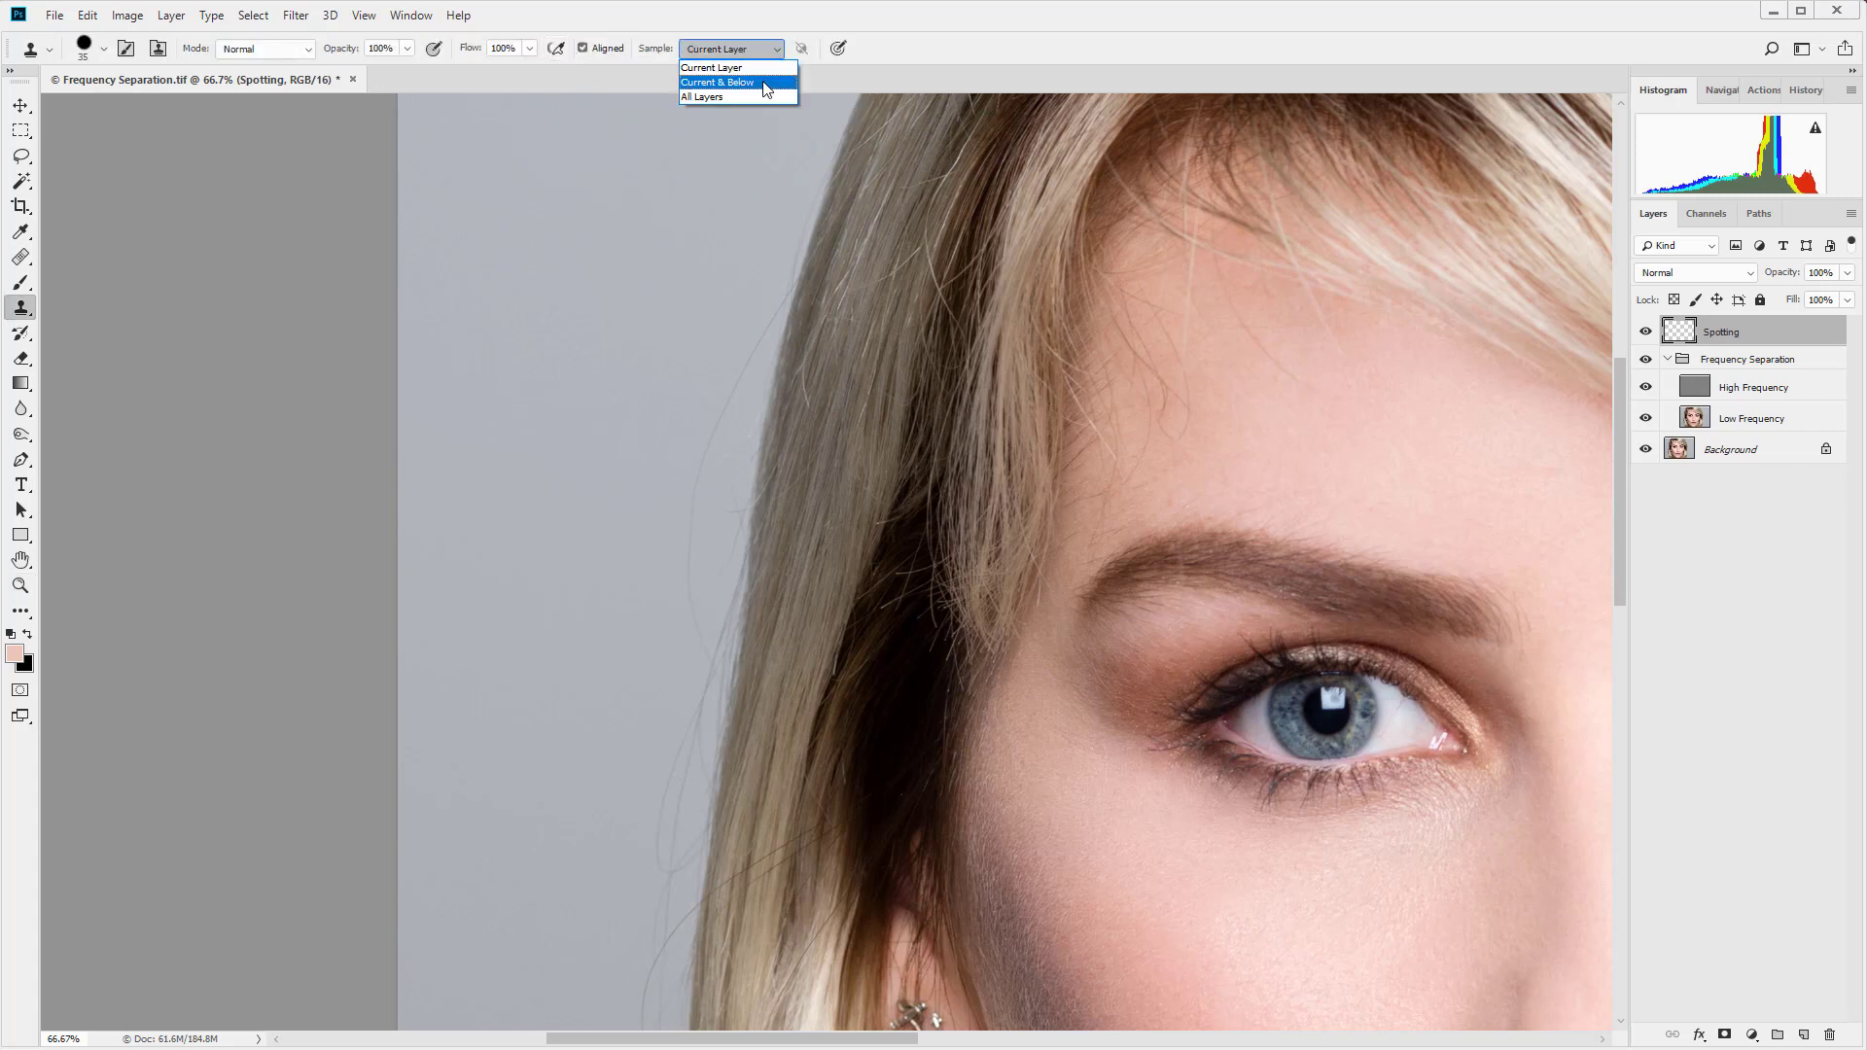
click(766, 84)
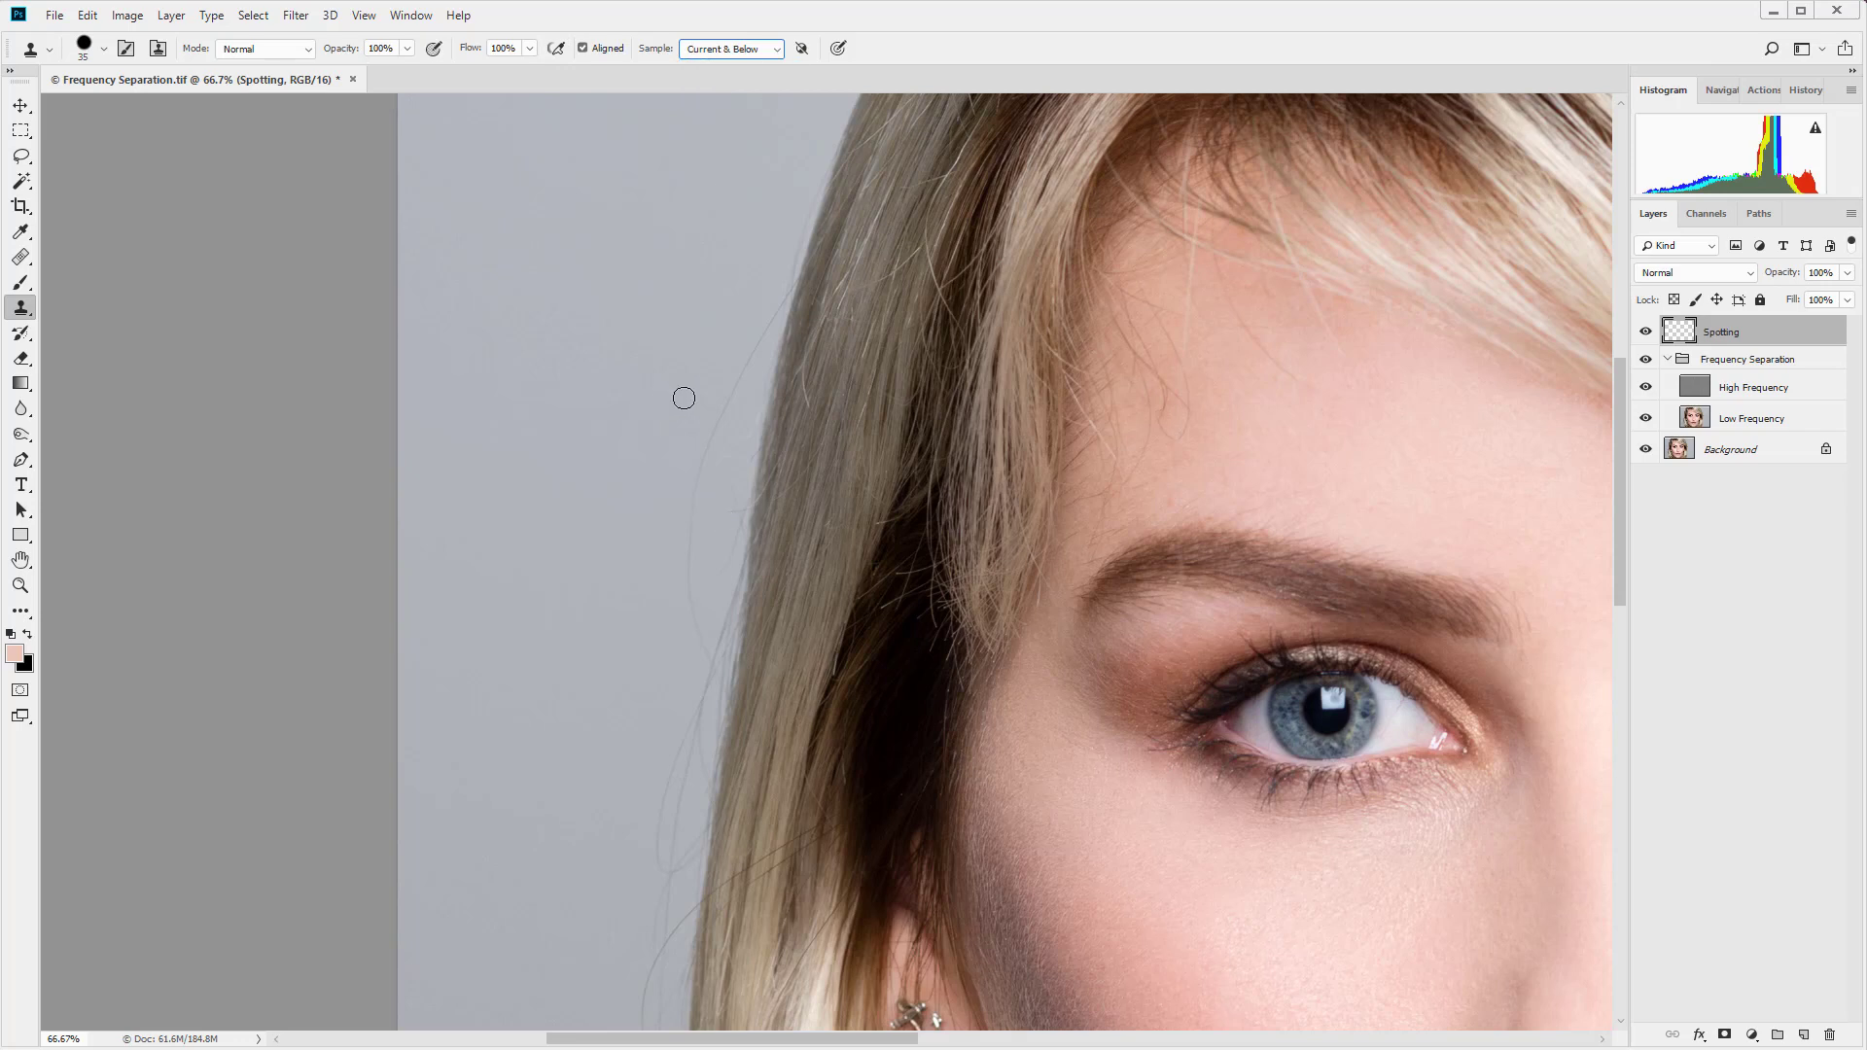
- Clone clean background over the stray hairs along the upper left-hand edge of the hair, enlarging the brush to 50 pixels
alt+click(722, 335)
mouse_move(775, 303)
mouse_down()
mouse_move(687, 531)
mouse_move(698, 647)
mouse_up()
key(bracketright)
key(bracketright)
mouse_move(727, 474)
mouse_down()
mouse_move(710, 578)
mouse_move(725, 521)
mouse_up()
- Remove the stray hairs beside the left-hand ear by cloning background down along the outer edge of the hair
drag(708, 636, 807, 267)
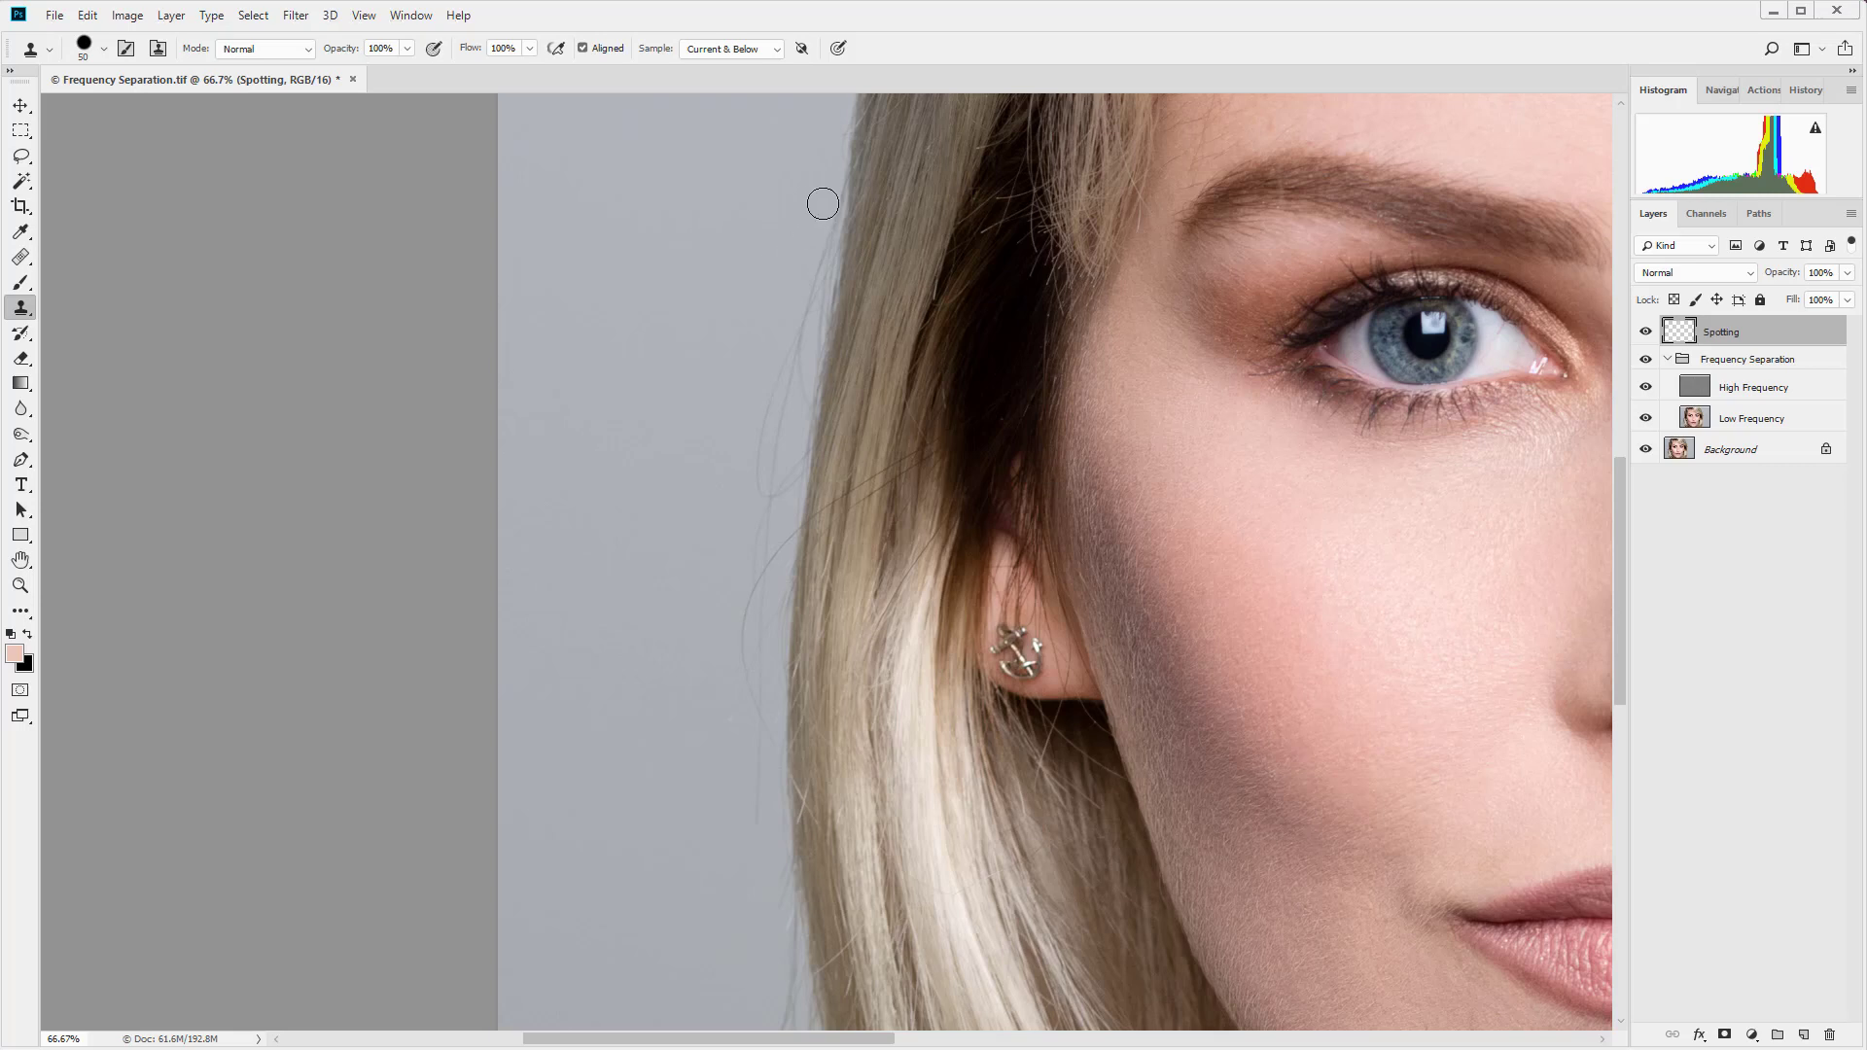
mouse_move(823, 203)
mouse_down()
mouse_move(753, 552)
mouse_move(784, 453)
mouse_move(777, 498)
mouse_up()
scroll(777, 499, down, 3)
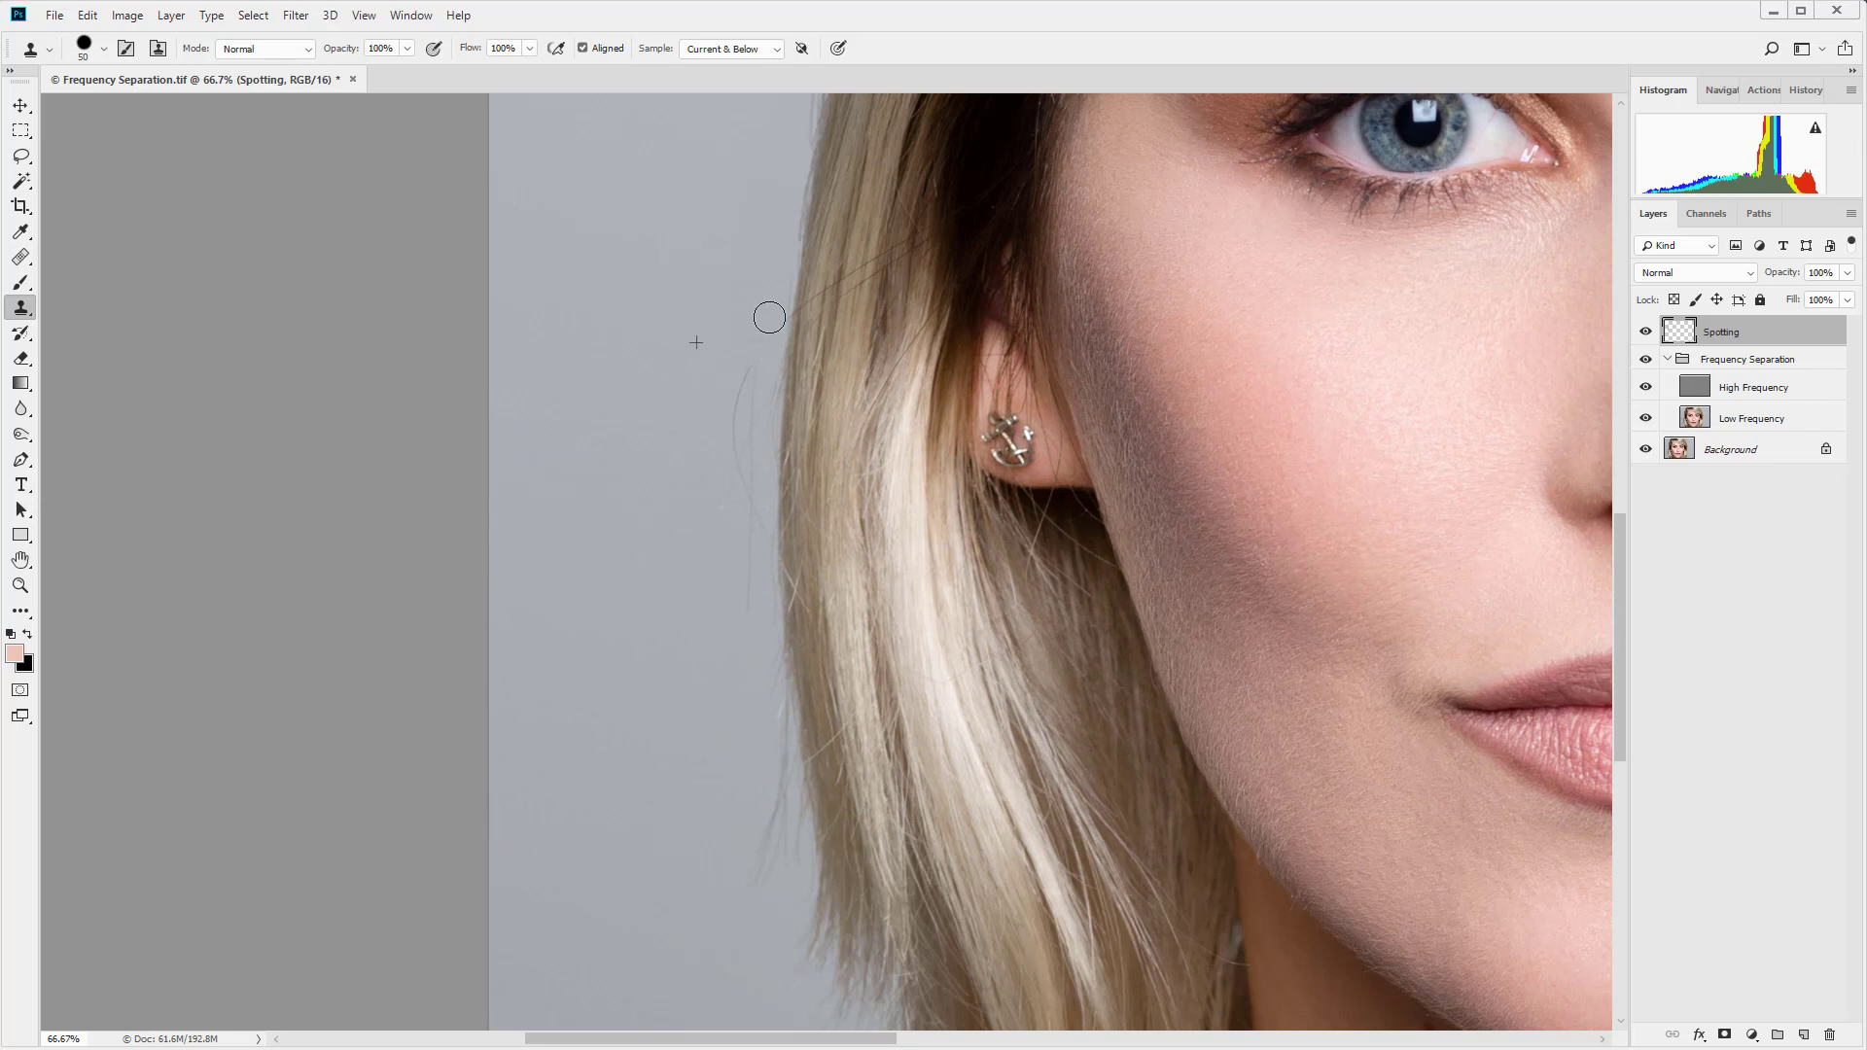
mouse_move(769, 317)
mouse_down()
mouse_move(734, 505)
mouse_move(731, 556)
mouse_move(744, 478)
mouse_move(738, 618)
mouse_move(758, 380)
mouse_move(755, 420)
mouse_up()
- Clone sampled background over the stray hairs along the lower right-hand edge of the hair
drag(1167, 580, 771, 603)
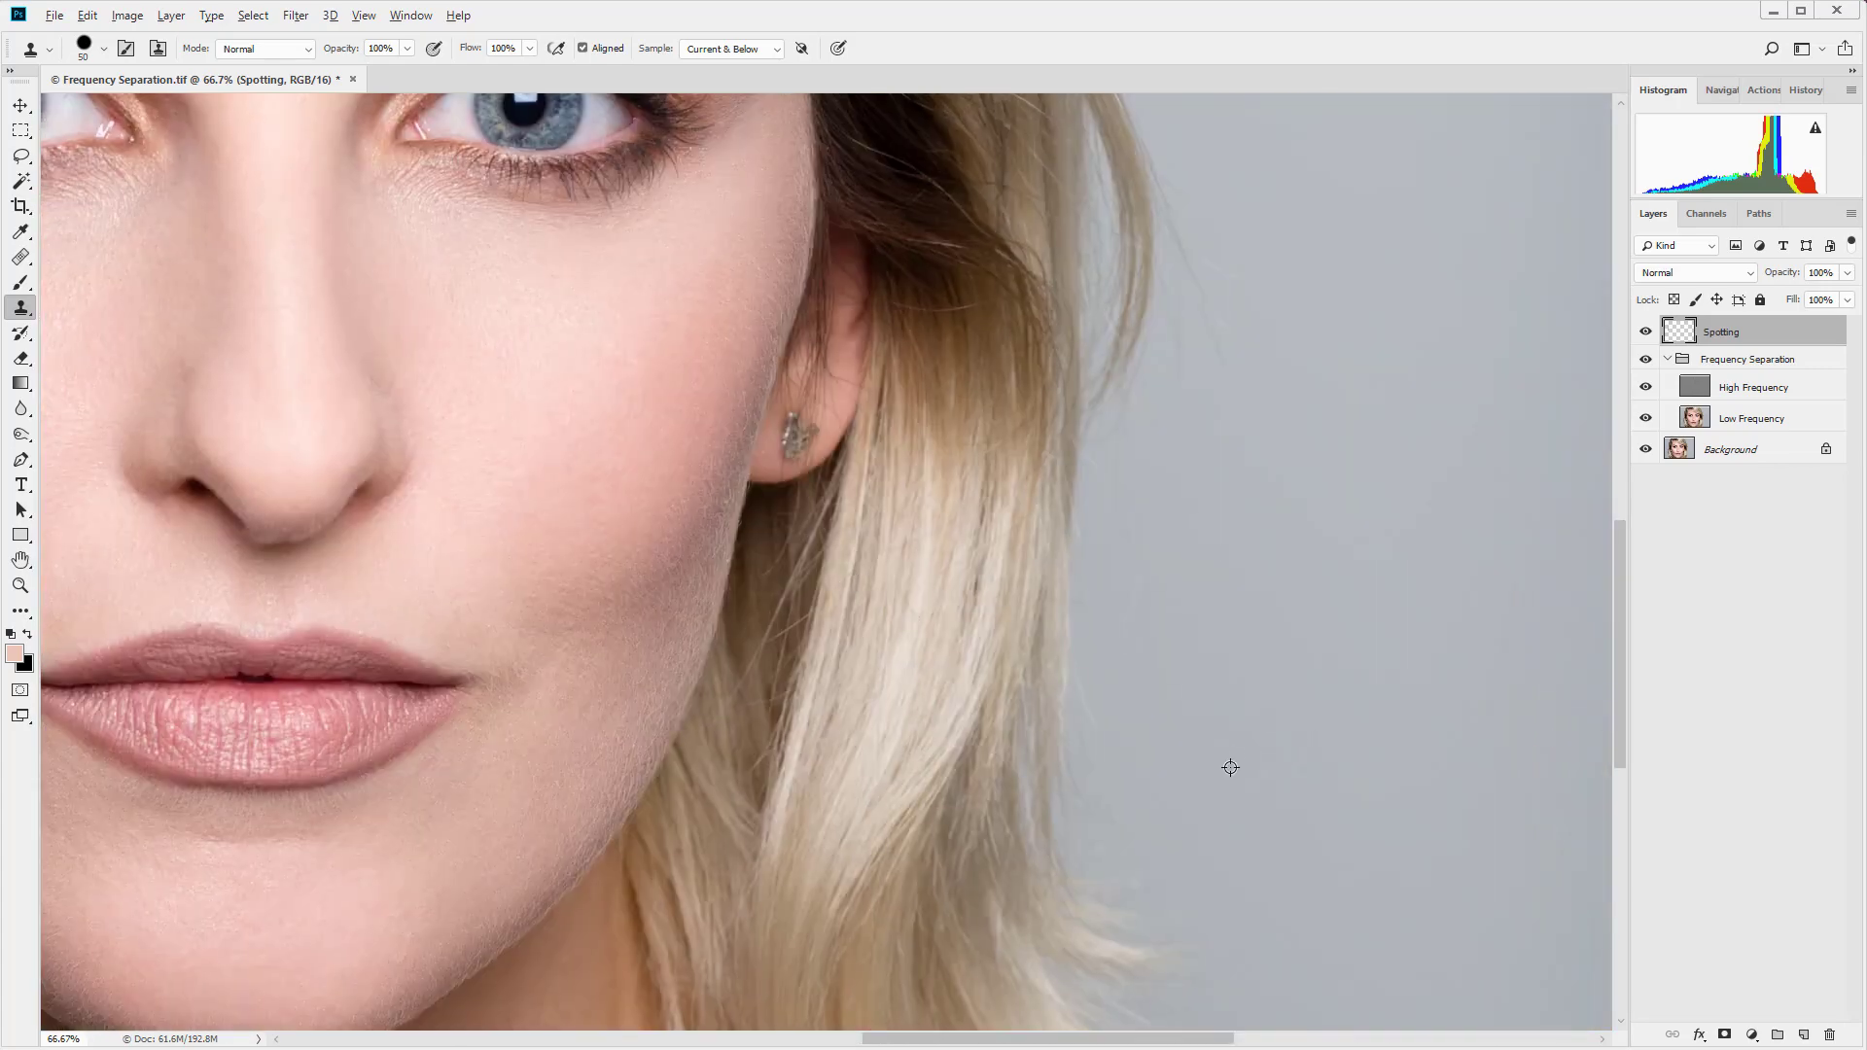
alt+click(1188, 788)
mouse_move(1105, 794)
mouse_down()
mouse_move(1135, 833)
mouse_move(1188, 763)
mouse_up()
- Clean the stray hairs along the upper right-hand edge of the hair with repeatedly sampled background
drag(1197, 434, 1098, 953)
mouse_move(1151, 479)
mouse_down()
mouse_move(1141, 558)
mouse_move(1199, 878)
mouse_up()
mouse_move(916, 399)
mouse_down()
mouse_move(916, 359)
mouse_move(960, 318)
mouse_up()
alt+click(1029, 378)
mouse_move(920, 450)
mouse_down()
mouse_move(974, 335)
mouse_move(959, 239)
mouse_up()
alt+click(1016, 418)
drag(960, 308, 971, 254)
alt+click(1011, 400)
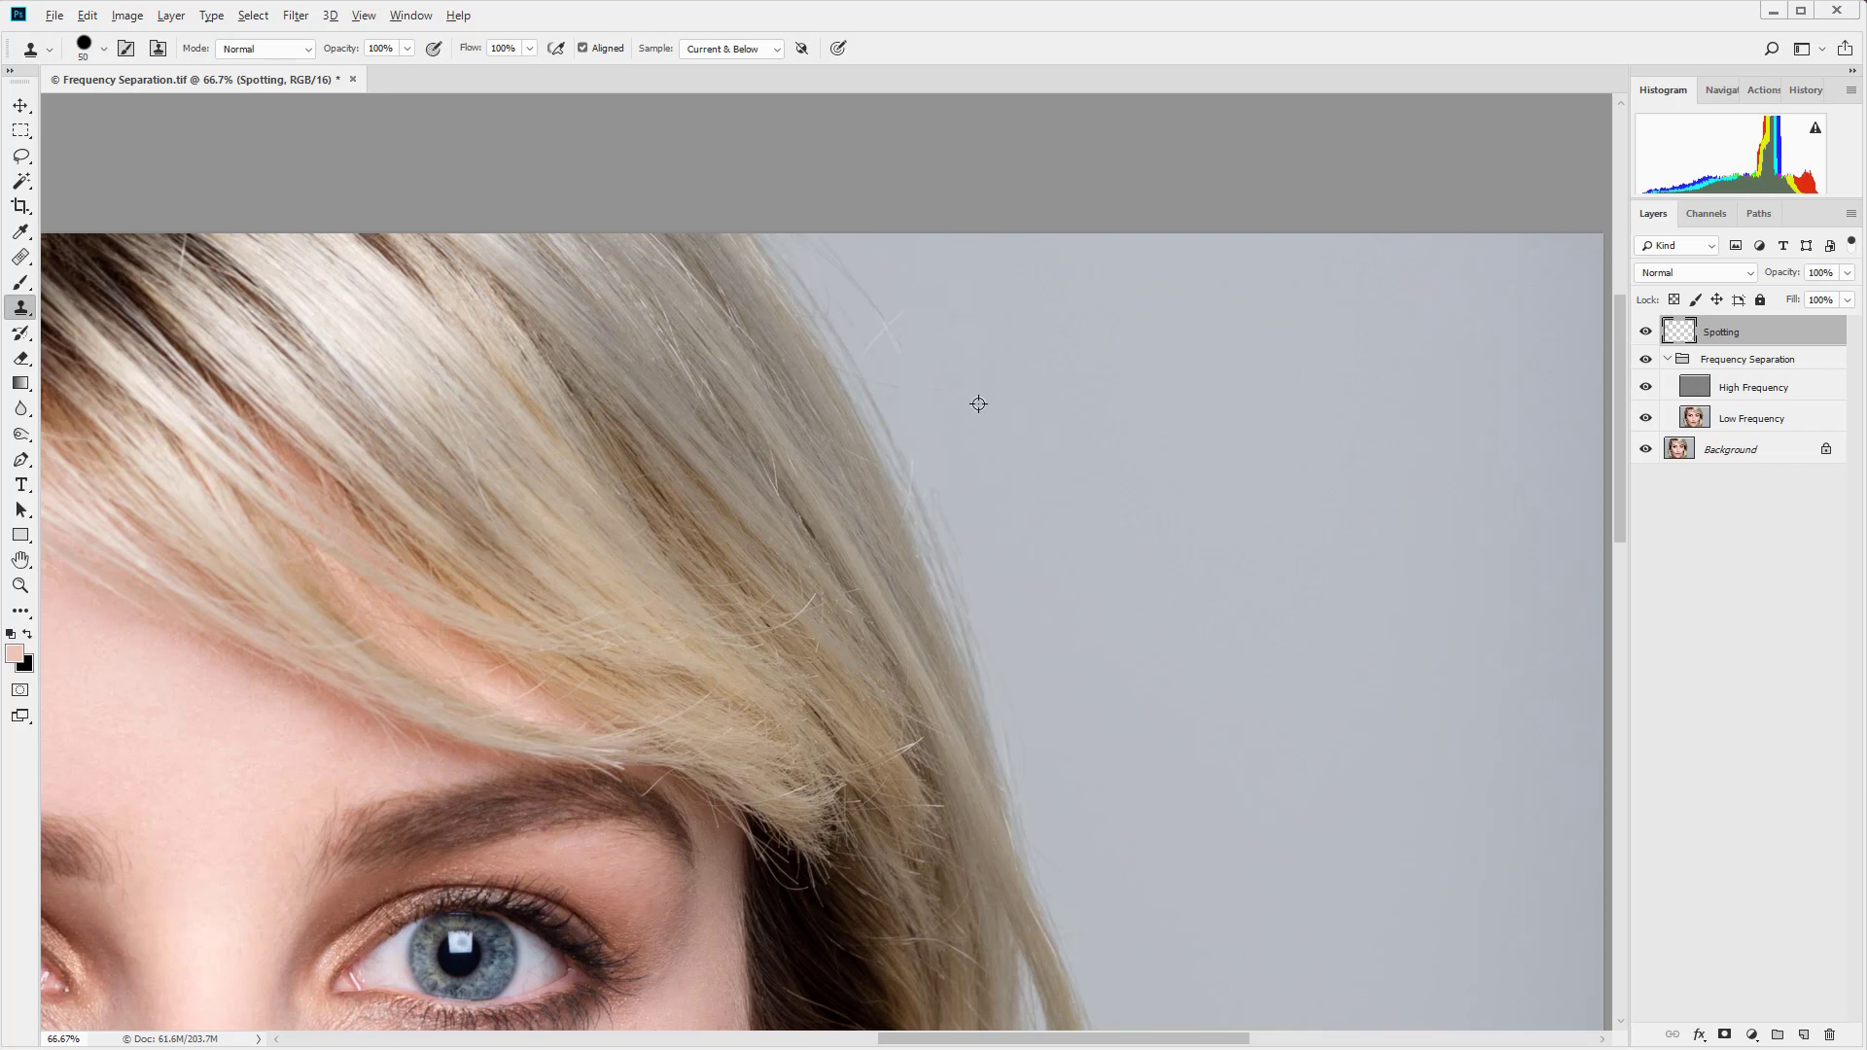
- Clone background over the remaining flyaway strands near the top of the right-hand side of the hair
alt+click(978, 403)
mouse_move(899, 340)
mouse_down()
mouse_move(879, 338)
mouse_move(904, 312)
mouse_move(917, 371)
mouse_move(877, 347)
mouse_up()
mouse_move(914, 419)
mouse_down()
mouse_move(879, 368)
mouse_move(909, 420)
mouse_move(939, 425)
mouse_up()
alt+click(970, 357)
drag(856, 282, 917, 359)
drag(849, 296, 851, 323)
- Group the Spotting layer with the Frequency Separation layers and compare the full portrait with and without the new group
key(ctrl+0)
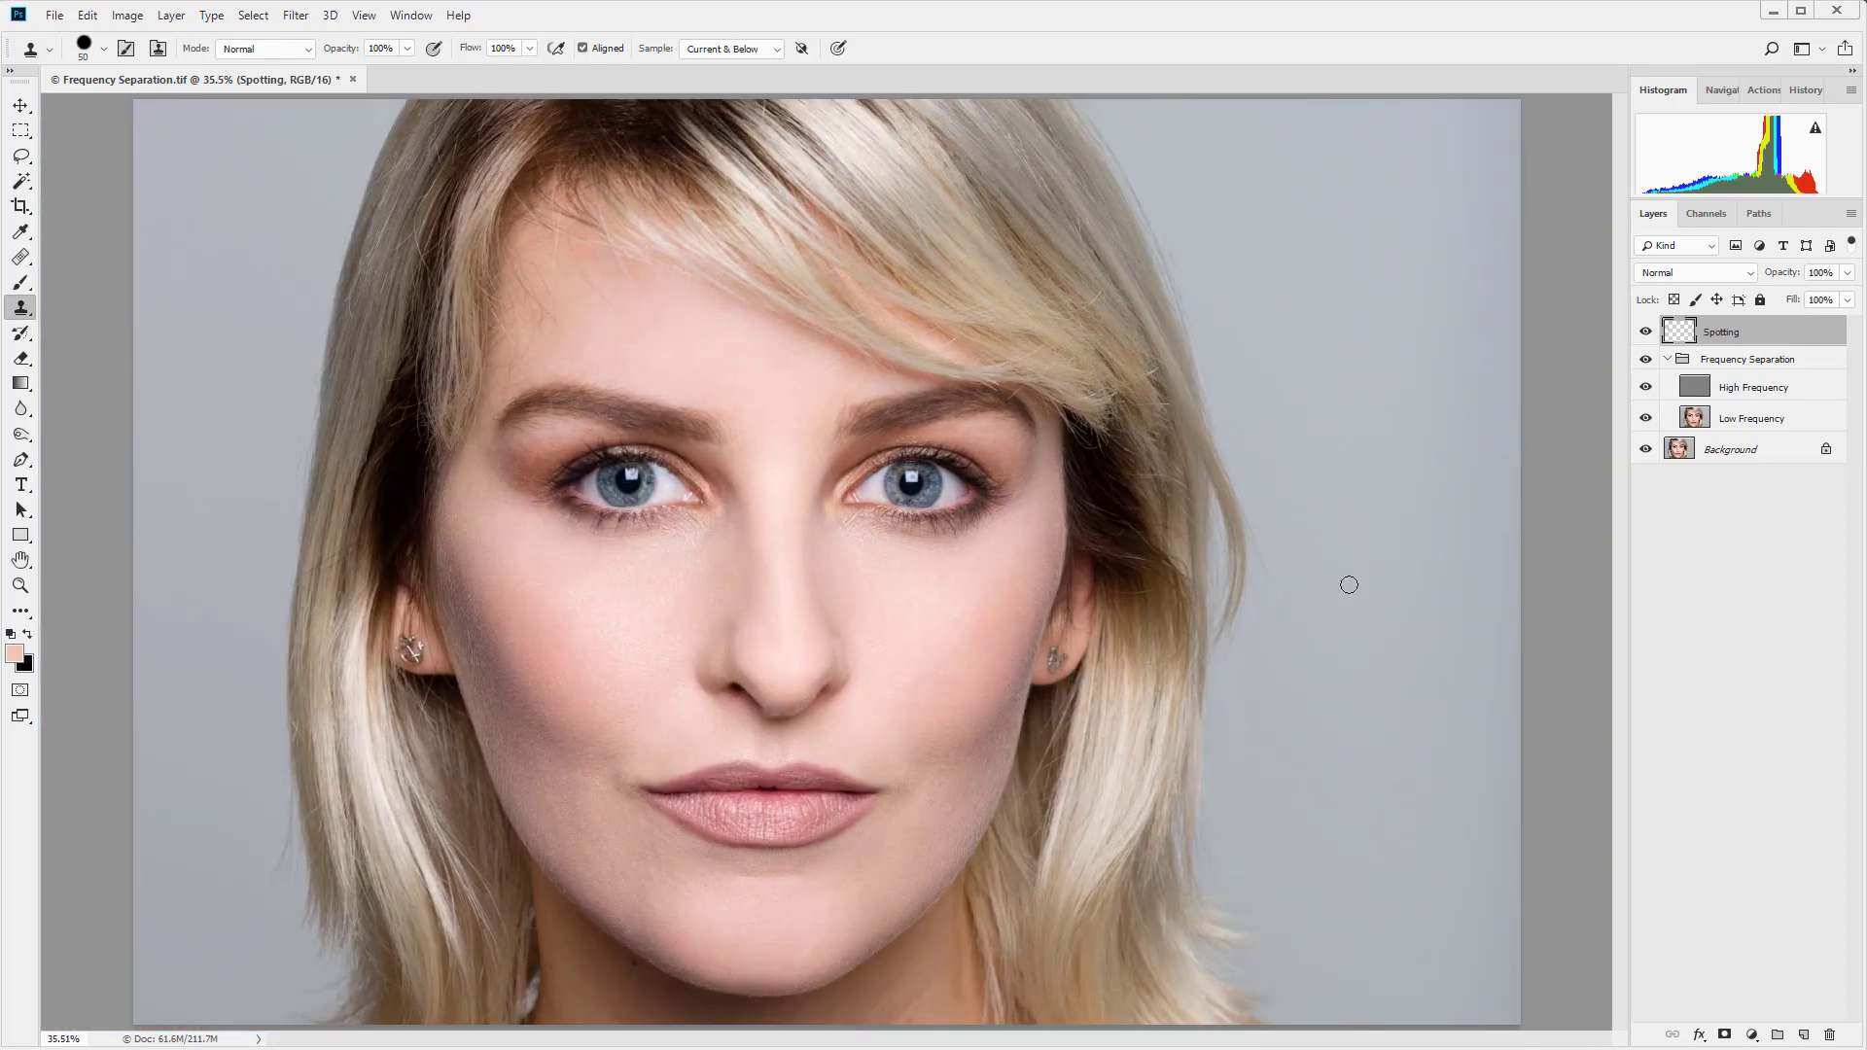
shift+click(1766, 420)
key(ctrl+g)
click(1648, 327)
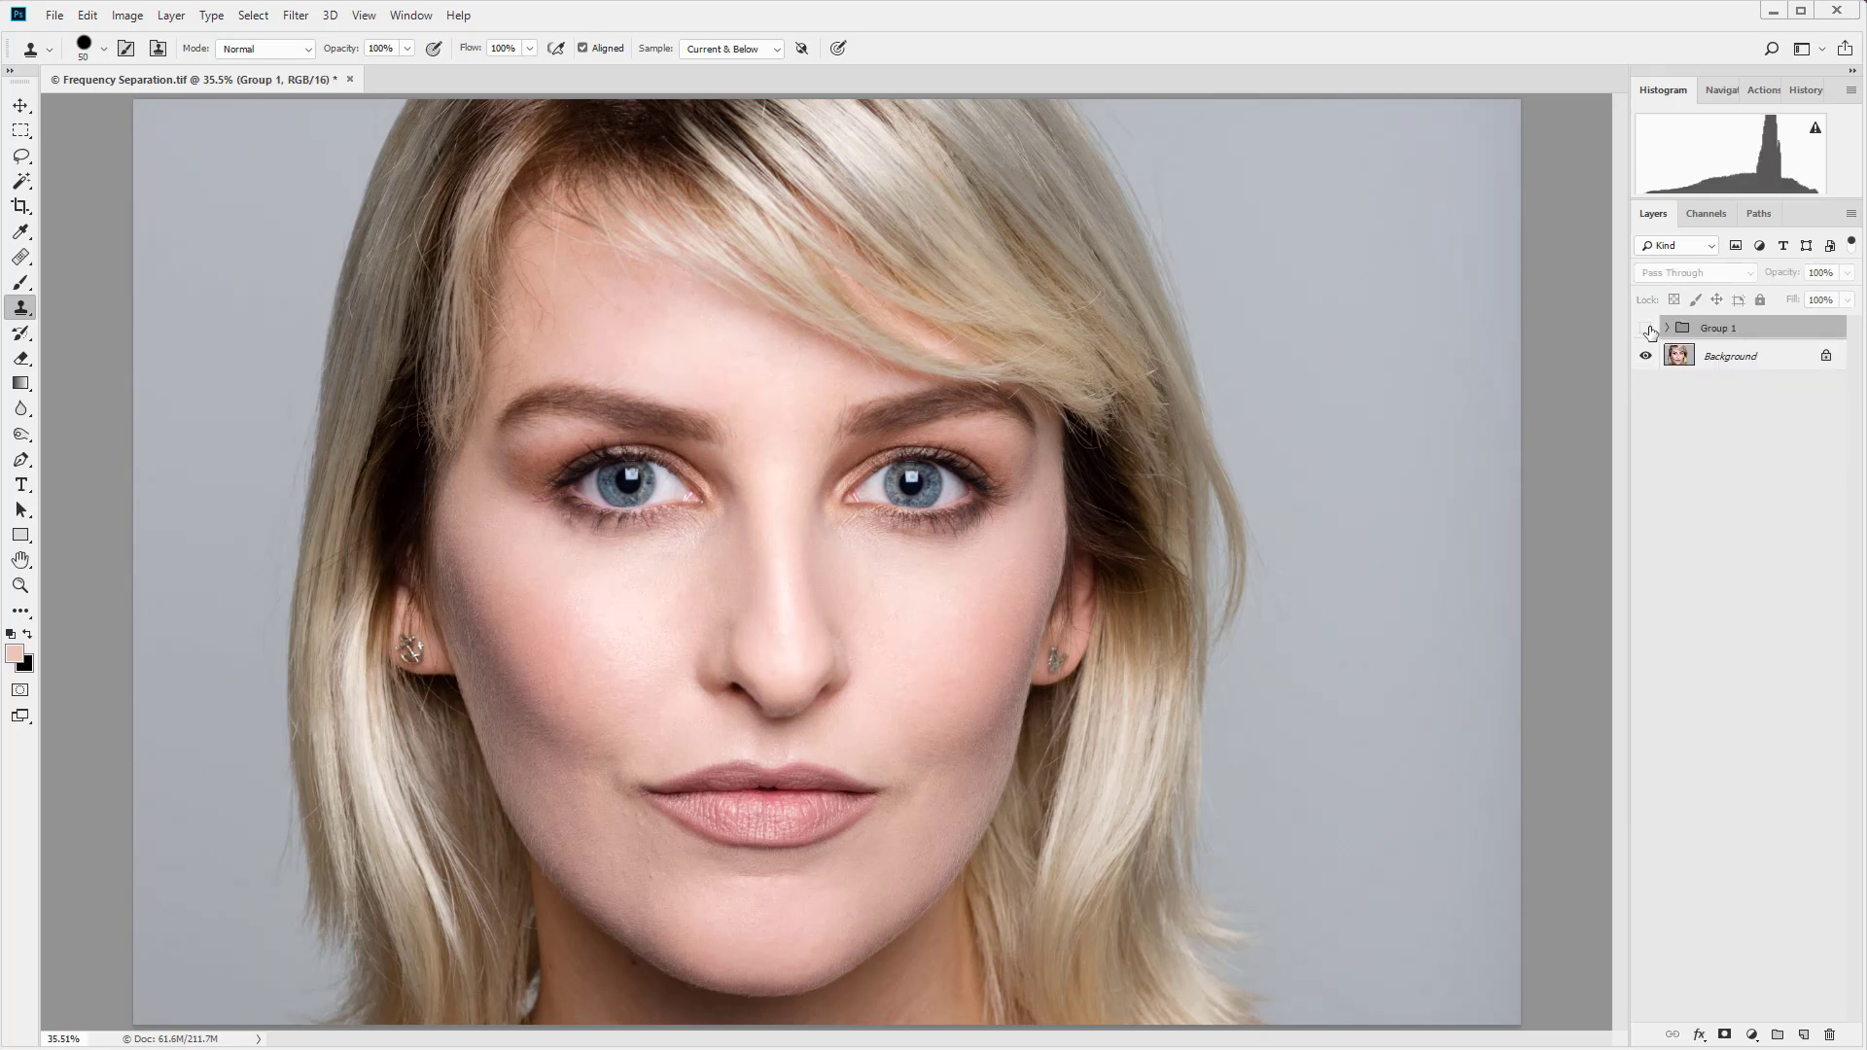
click(1647, 329)
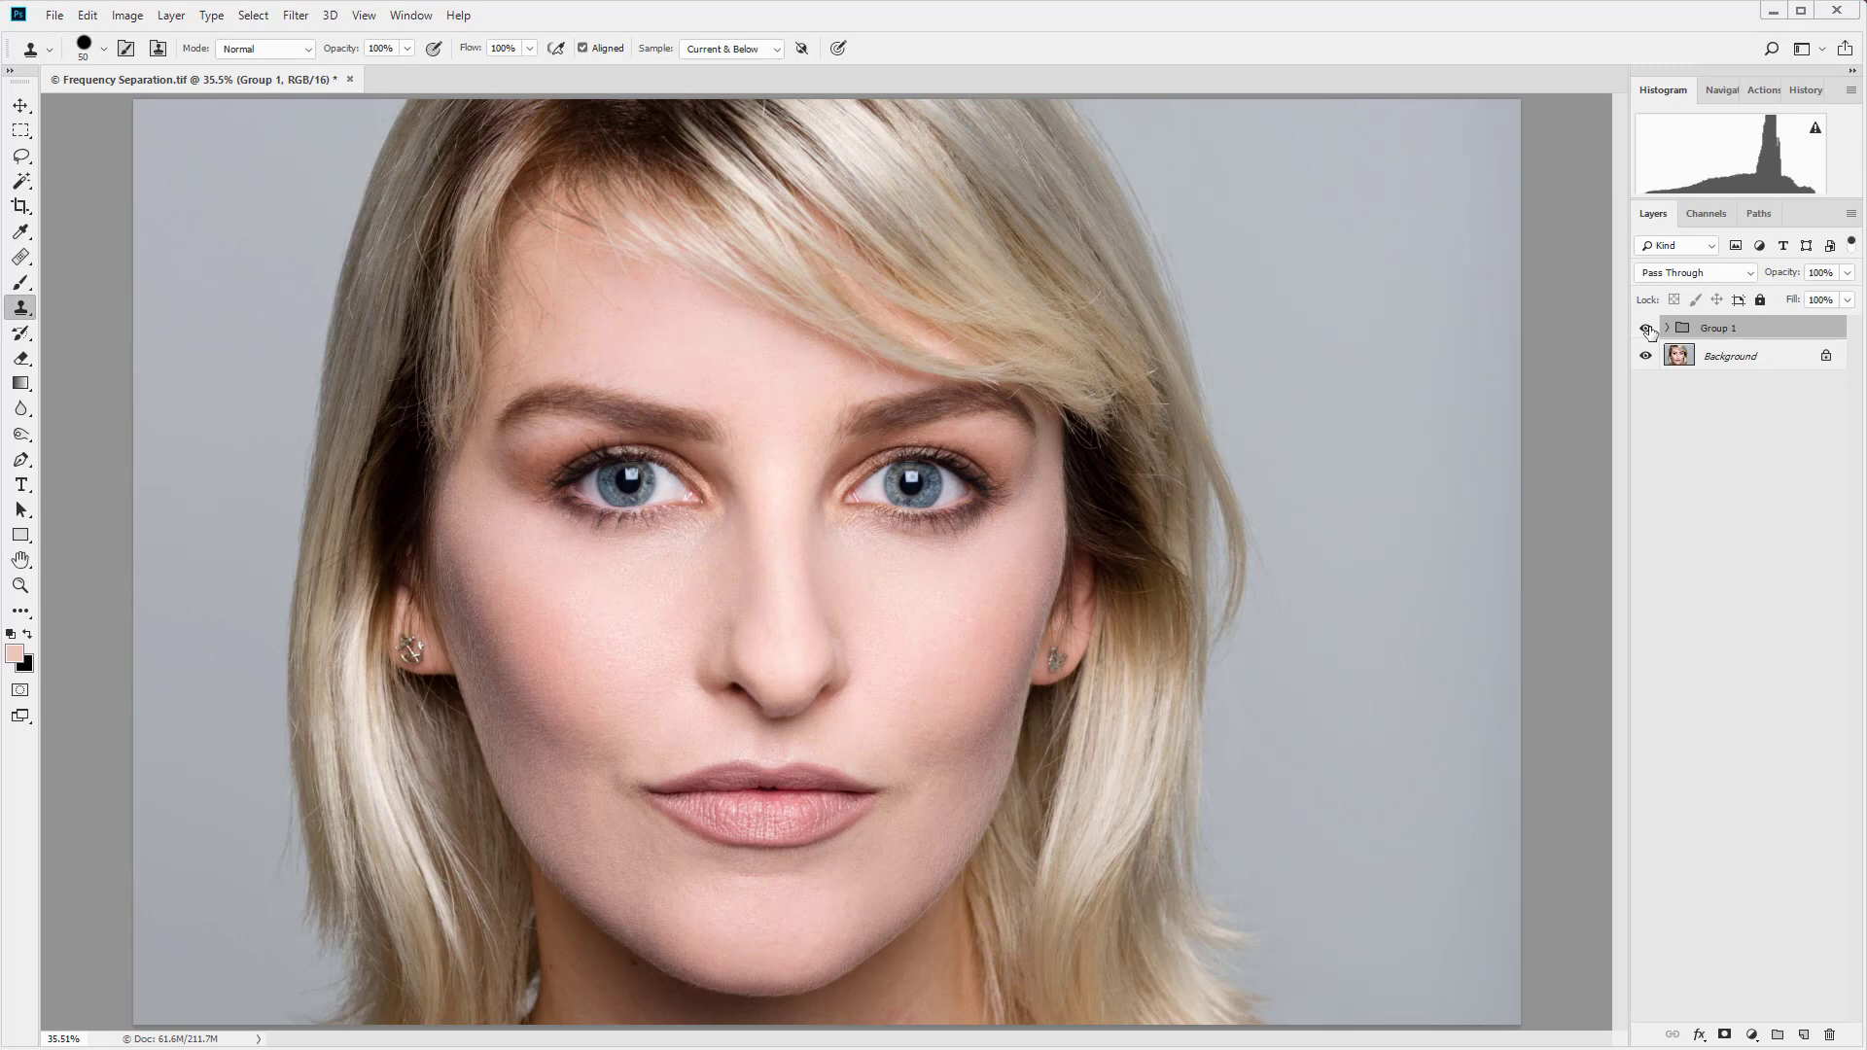